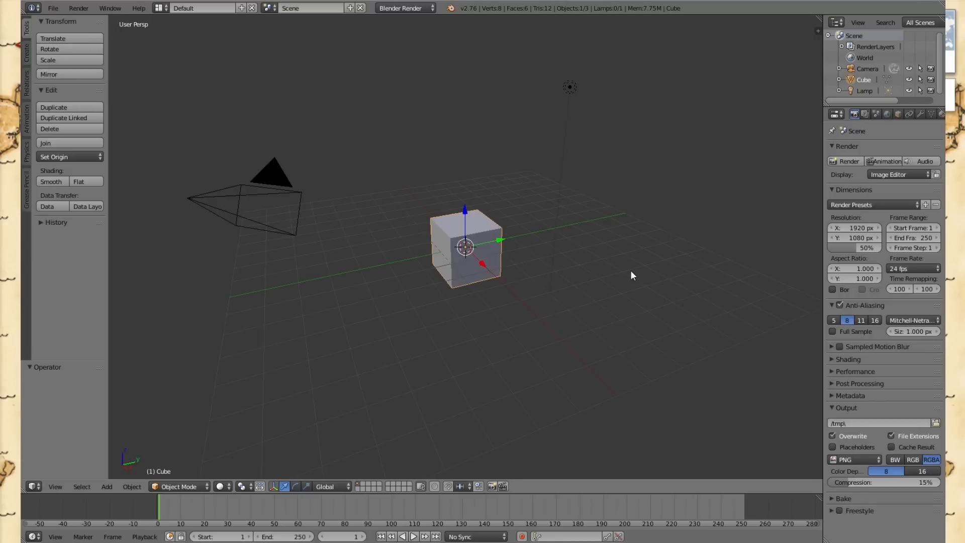
# - Set the scene's measurement units to Metric
pyautogui.click(876, 116)
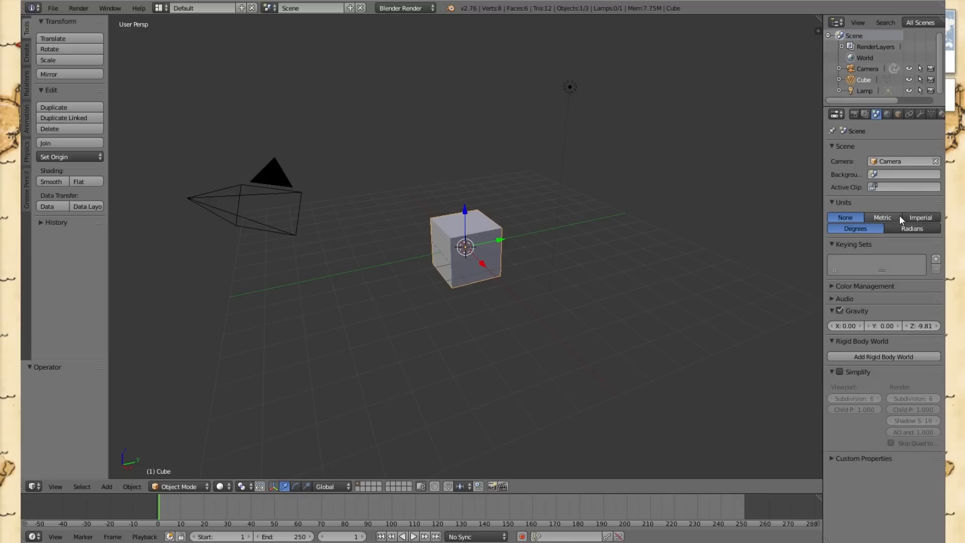
pyautogui.click(887, 216)
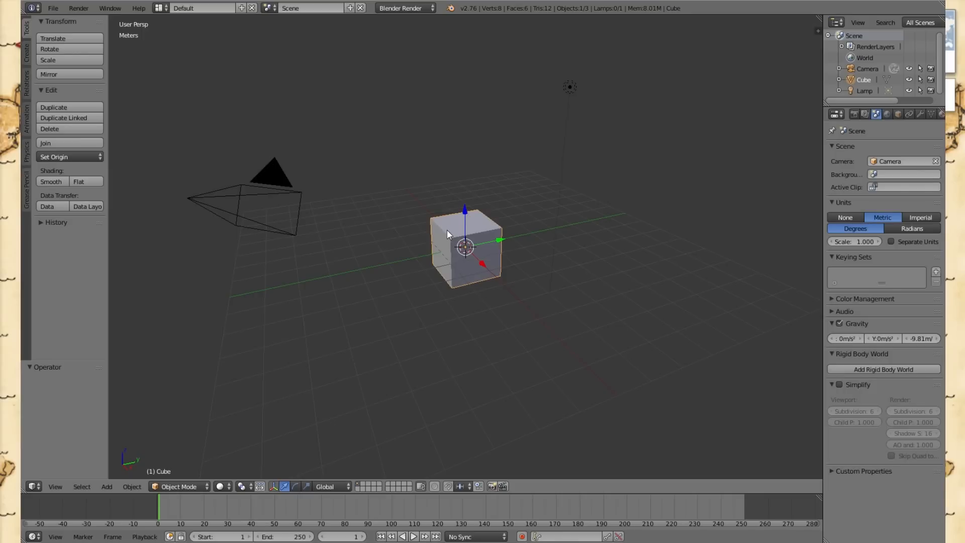
# - Delete the default cube and add a new cube mesh to the scene
pyautogui.press('x')
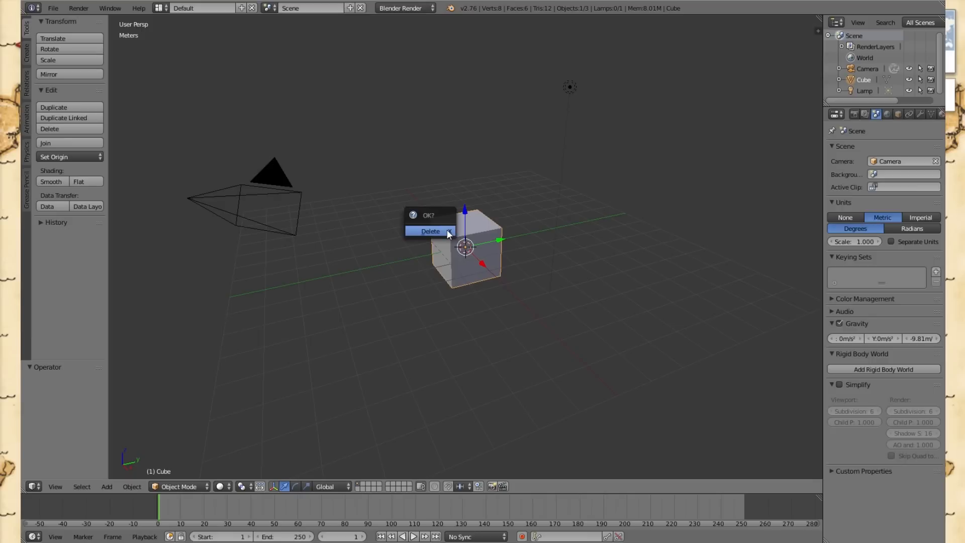
pyautogui.click(420, 231)
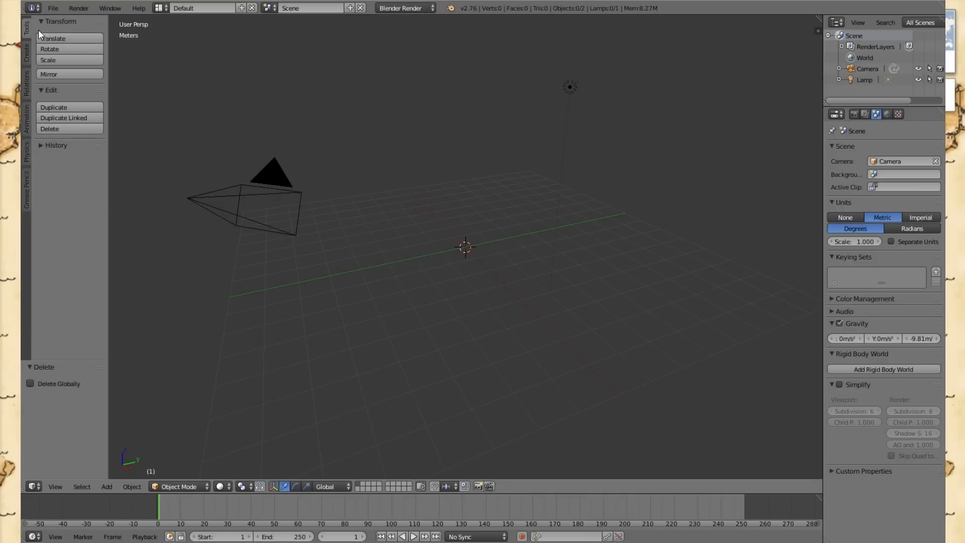
pyautogui.click(25, 52)
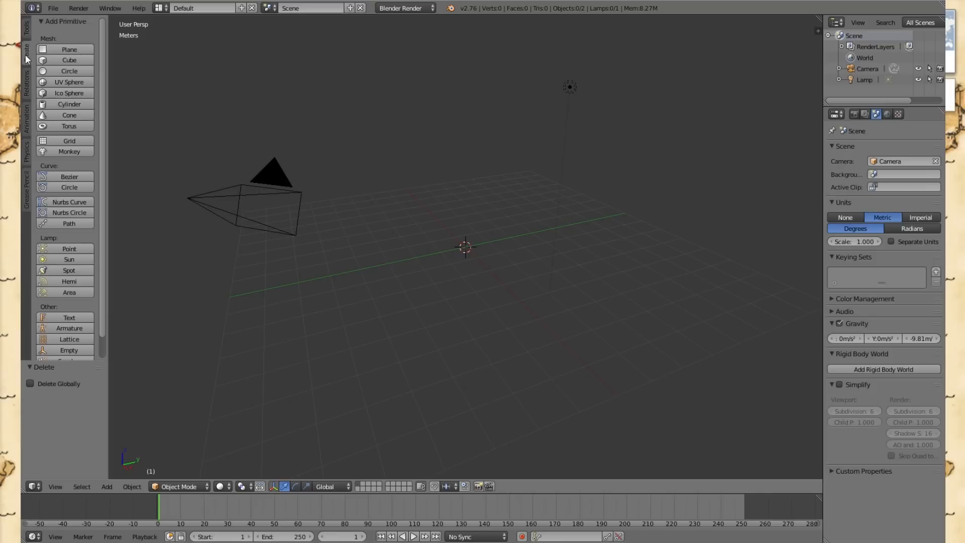
pyautogui.click(62, 61)
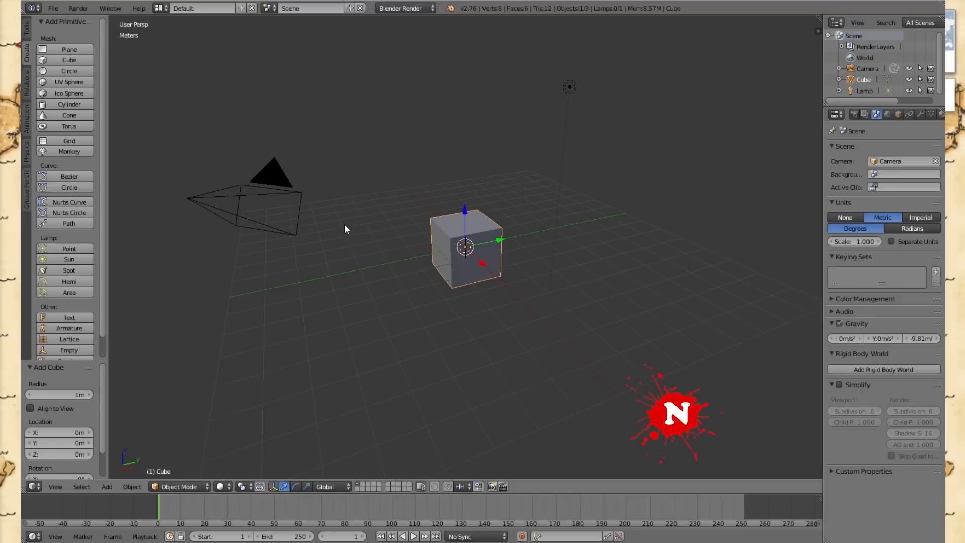
# - Show the 3D view's transform properties for the new cube
pyautogui.press('n')
pyautogui.press('n')
pyautogui.press('n')
pyautogui.press('n')
pyautogui.press('n')
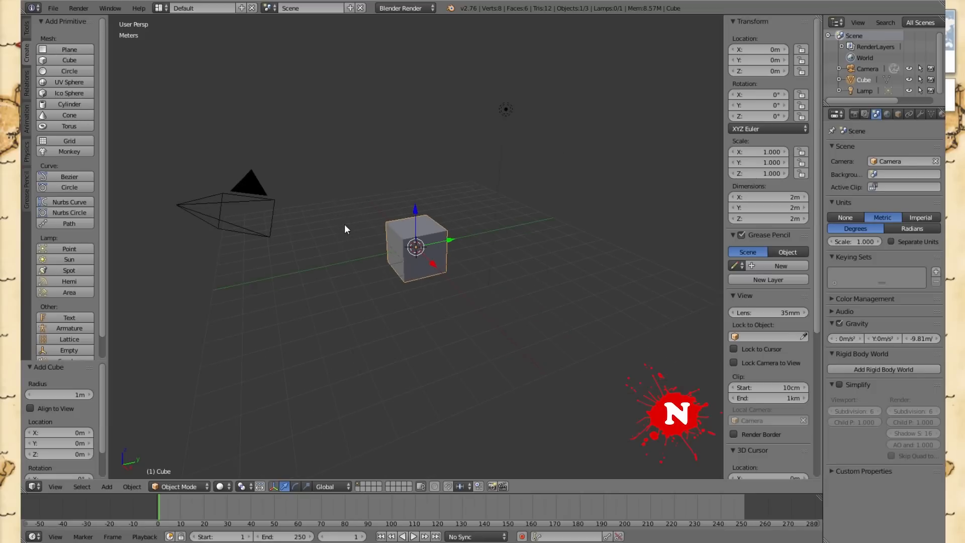
pyautogui.press('n')
pyautogui.press('n')
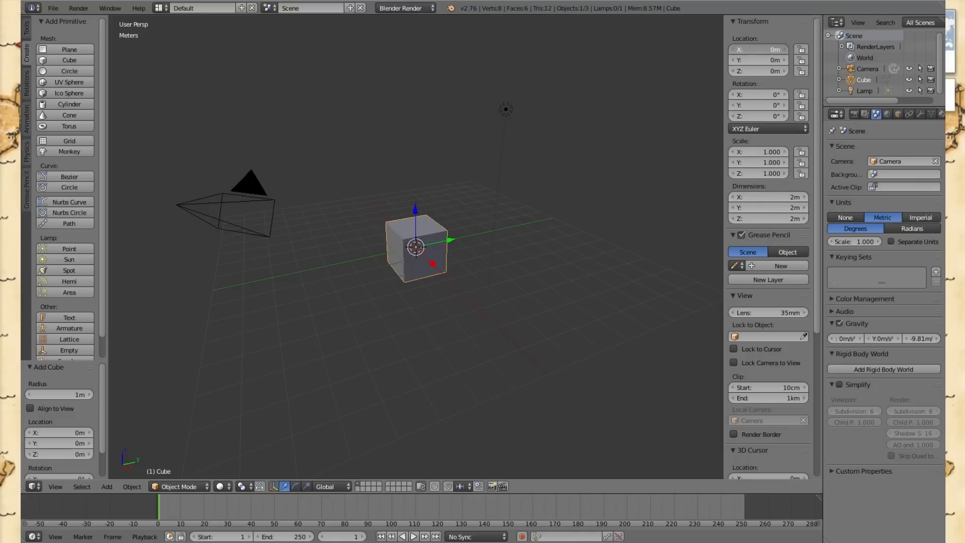
# - Try shifting the cube to a location of about X -2.07 m, Y 1.32 m and Z -1.87 m
pyautogui.click(768, 70)
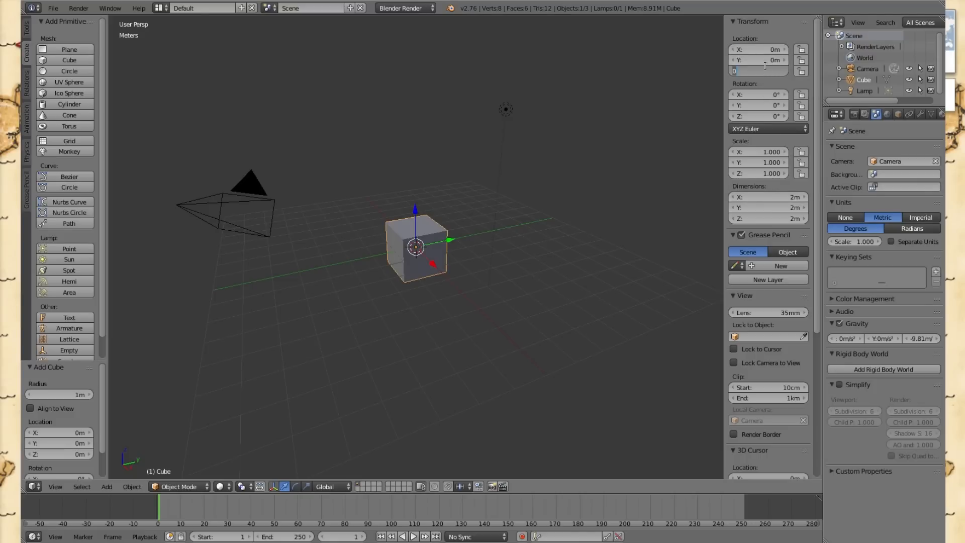
pyautogui.click(765, 49)
pyautogui.press('Return')
pyautogui.moveTo(752, 50); pyautogui.dragTo(718, 69)
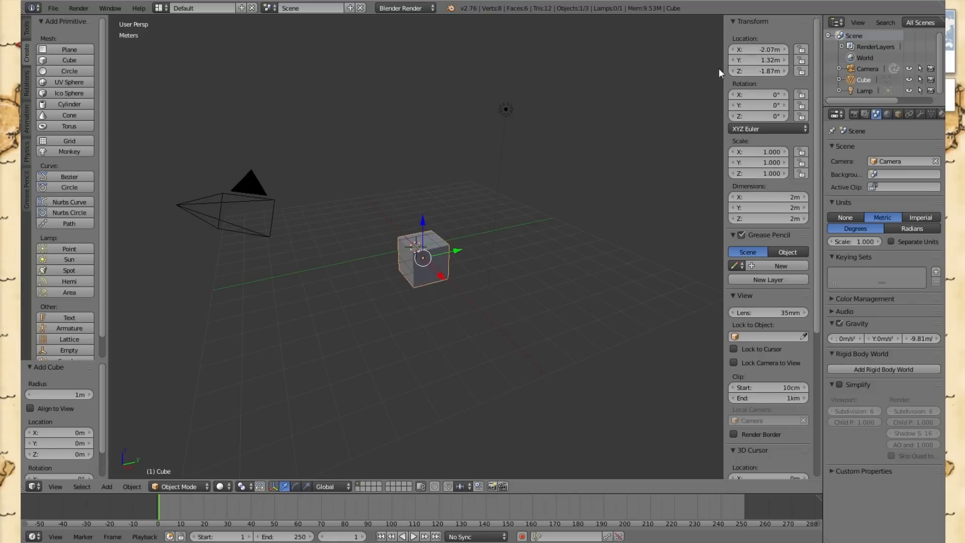
# - Reset the cube's X, Y and Z location to 0 m
pyautogui.doubleClick(768, 70)
pyautogui.write('0')
pyautogui.hotkey('shift', 'Tab')
pyautogui.write('0')
pyautogui.hotkey('shift', 'Tab')
pyautogui.write('0')
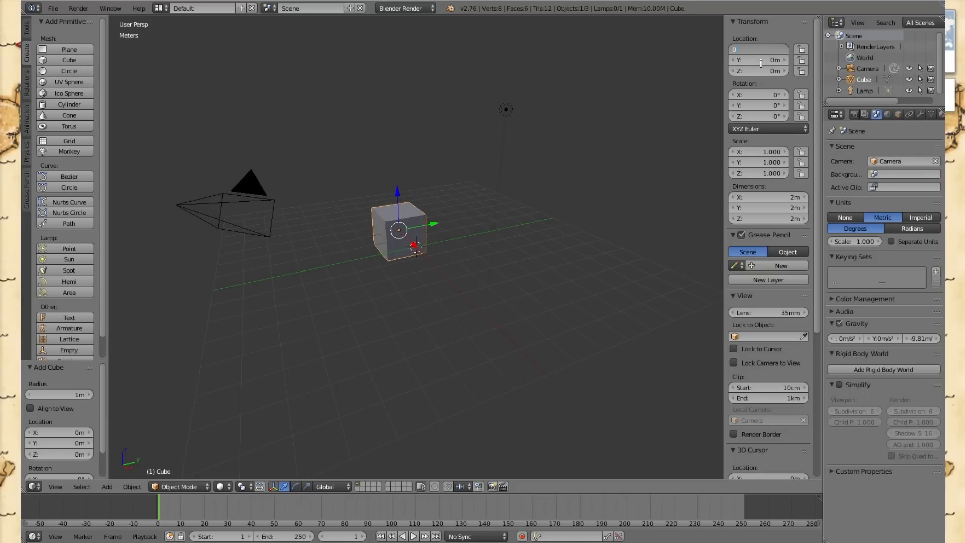
pyautogui.press('Return')
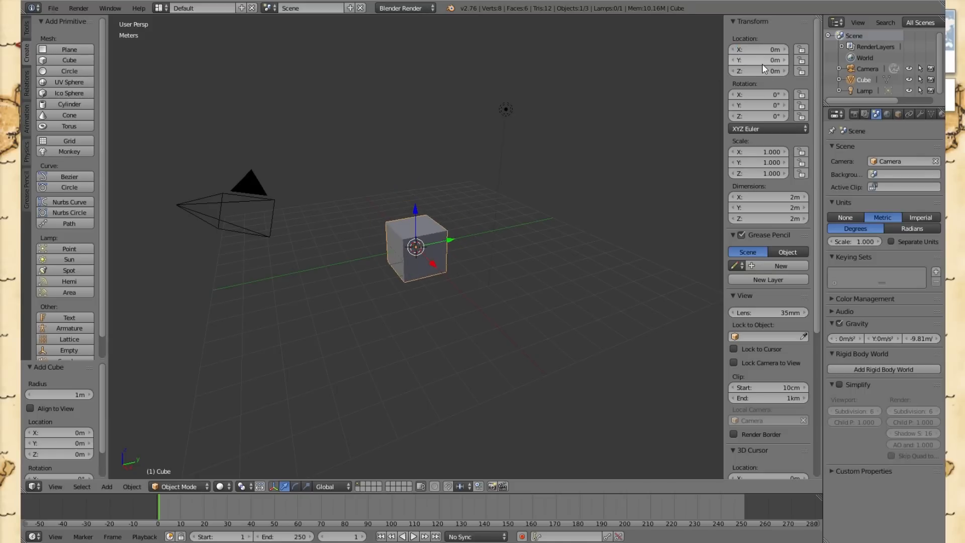
# - Set the cube's dimensions to 10 m along X, Y and Z
pyautogui.click(786, 198)
pyautogui.write('10')
pyautogui.press('Return')
pyautogui.click(785, 209)
pyautogui.write('10')
pyautogui.press('Return')
pyautogui.click(788, 219)
pyautogui.write('10')
pyautogui.press('Return')
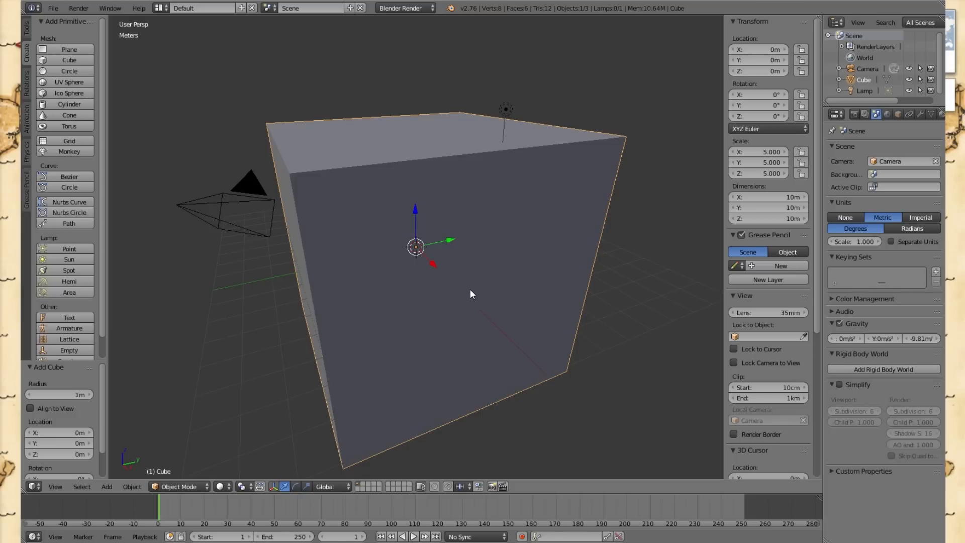
# - Set the cube's Z location to 5 m
pyautogui.click(761, 70)
pyautogui.write('5')
pyautogui.press('Return')
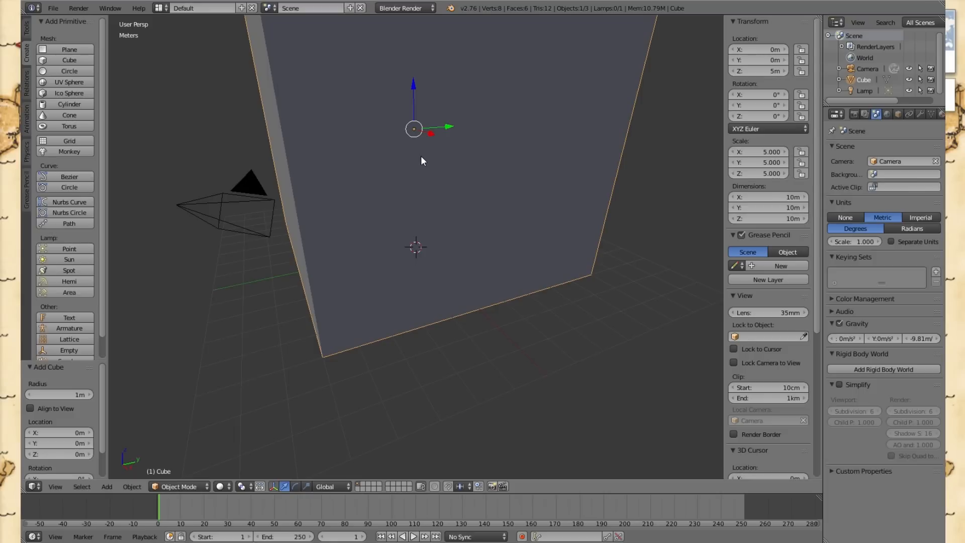
# - Resize the cube freely to about 13.71 m along X and 6.96 m along Y
pyautogui.scroll(-6, 421, 158)
pyautogui.scroll(1, 421, 158)
pyautogui.scroll(1, 421, 159)
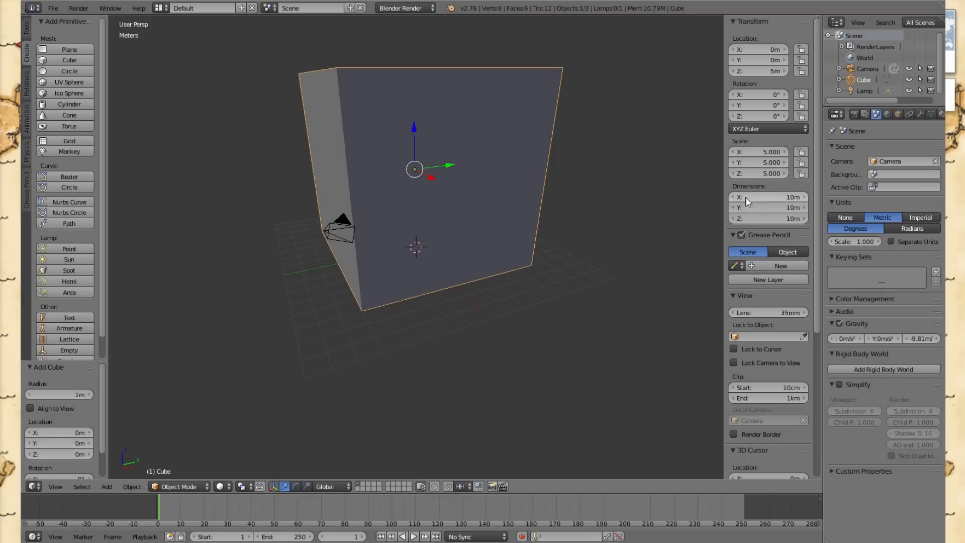
pyautogui.moveTo(768, 197); pyautogui.dragTo(742, 207)
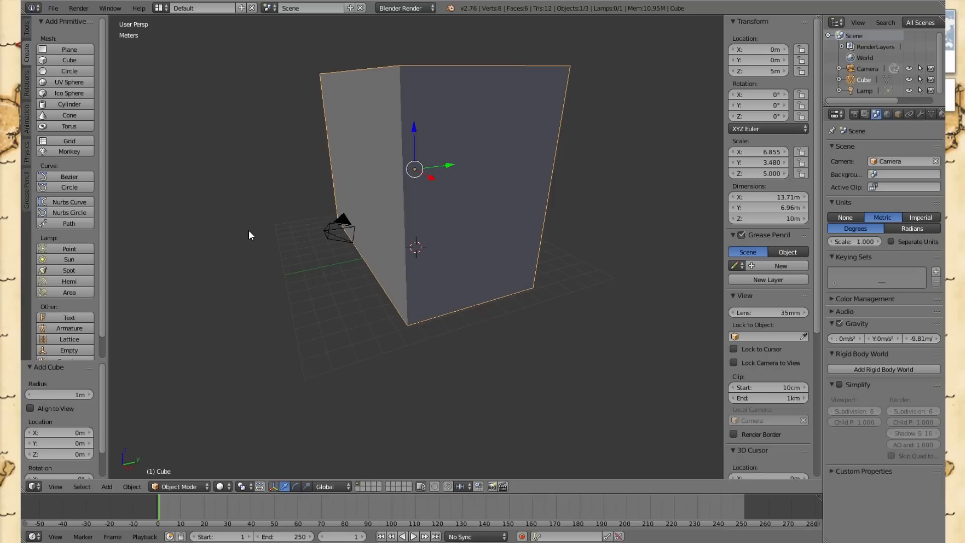
# - Switch the resized block from Object Mode to Edit Mode
pyautogui.moveTo(248, 231)
pyautogui.mouseDown(button='middle')
pyautogui.moveTo(296, 254)
pyautogui.moveTo(332, 227)
pyautogui.moveTo(303, 241)
pyautogui.moveTo(249, 235)
pyautogui.moveTo(189, 195)
pyautogui.moveTo(183, 219)
pyautogui.moveTo(243, 233)
pyautogui.mouseUp(button='middle')
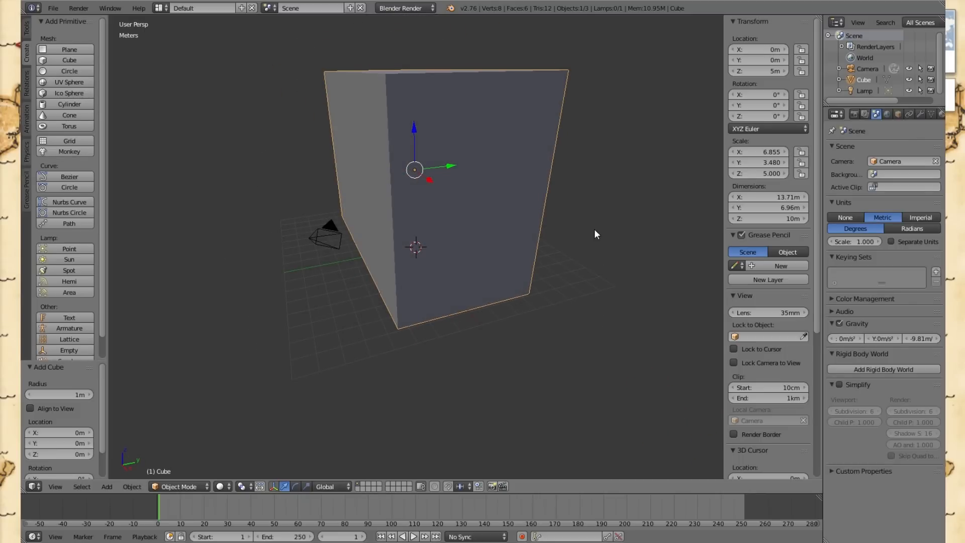
pyautogui.moveTo(597, 230)
pyautogui.keyDown('shift'); pyautogui.mouseDown(button='middle')
pyautogui.moveTo(487, 240)
pyautogui.moveTo(661, 239)
pyautogui.moveTo(588, 236)
pyautogui.moveTo(508, 252)
pyautogui.moveTo(642, 243)
pyautogui.moveTo(512, 256)
pyautogui.moveTo(600, 248)
pyautogui.mouseUp(button='middle'); pyautogui.keyUp('shift')
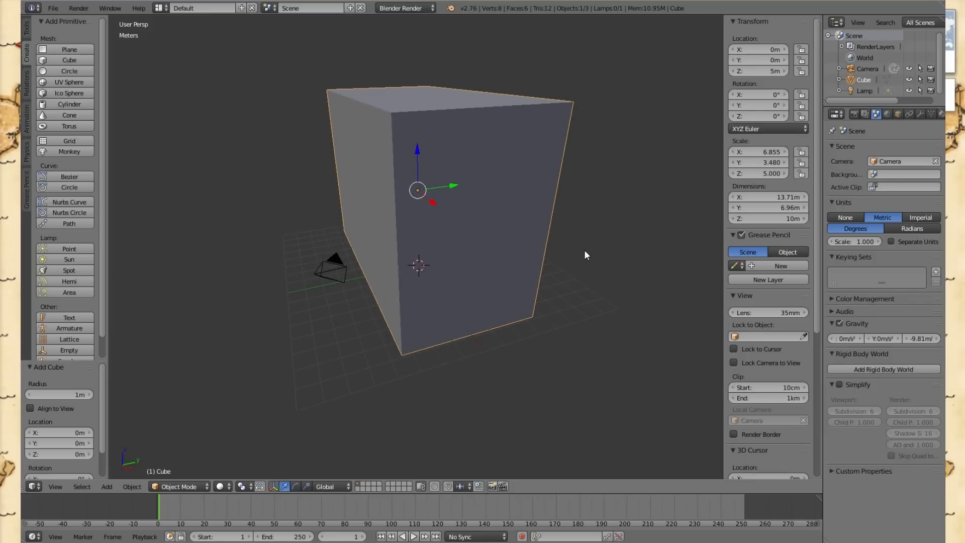
pyautogui.moveTo(580, 253)
pyautogui.mouseDown(button='middle')
pyautogui.moveTo(496, 254)
pyautogui.moveTo(642, 224)
pyautogui.moveTo(449, 248)
pyautogui.moveTo(598, 263)
pyautogui.moveTo(595, 232)
pyautogui.moveTo(553, 252)
pyautogui.moveTo(577, 247)
pyautogui.mouseUp(button='middle')
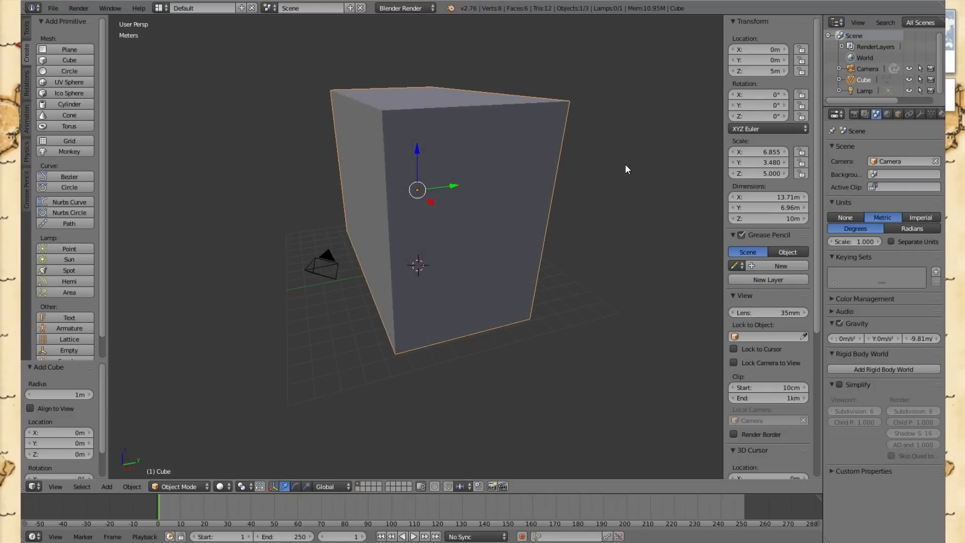
pyautogui.moveTo(626, 166); pyautogui.dragTo(622, 193, button='middle')
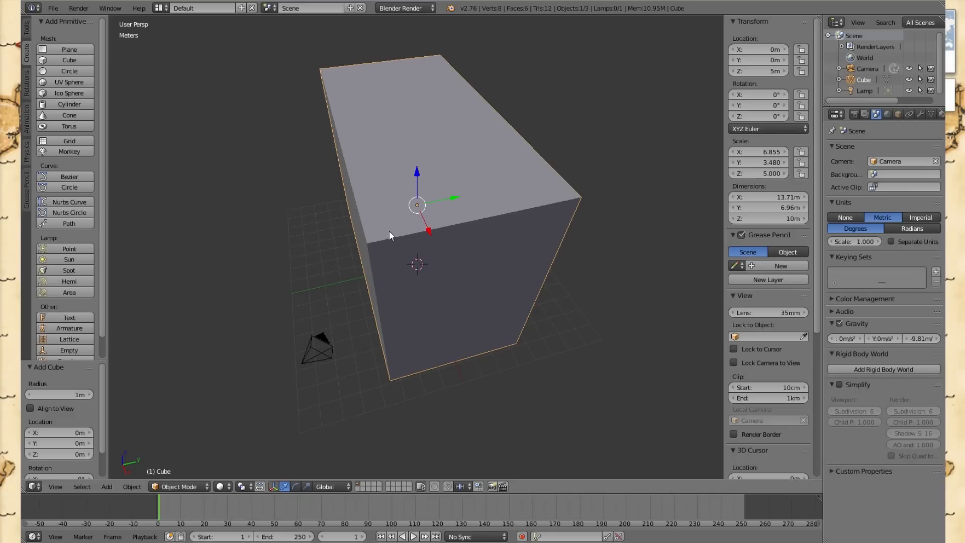
pyautogui.click(181, 486)
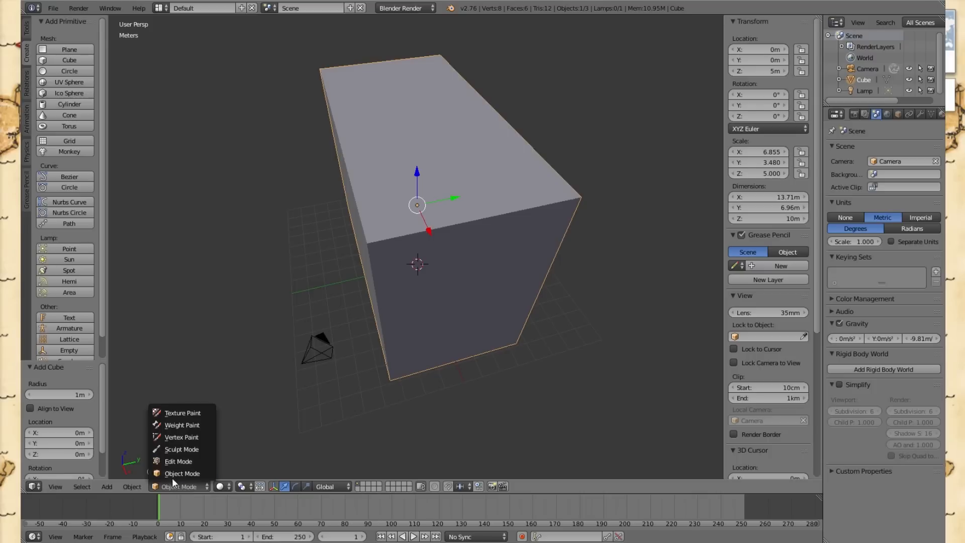
pyautogui.click(167, 461)
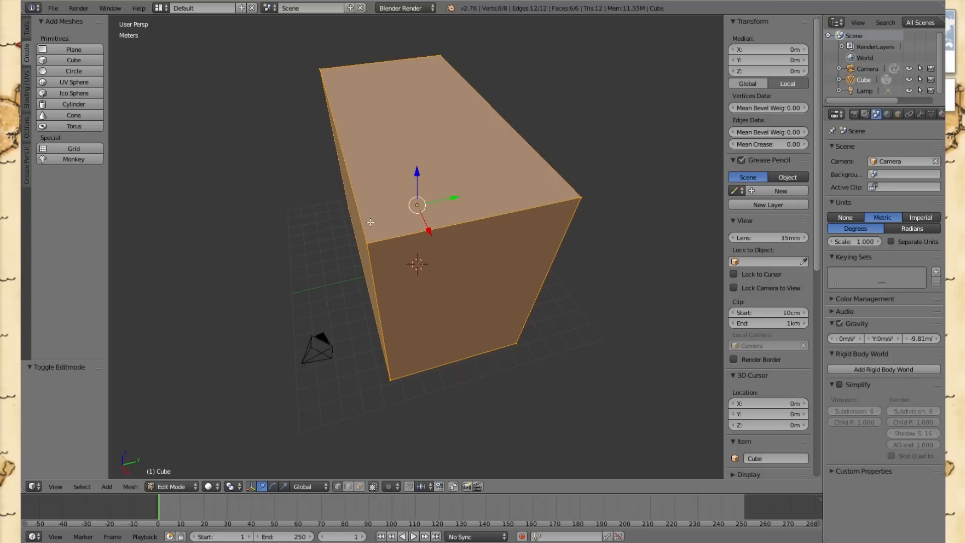
# - Toggle the block repeatedly between Object Mode and Edit Mode, finishing in Edit Mode
pyautogui.press('Tab')
pyautogui.press('Tab')
pyautogui.press('Tab')
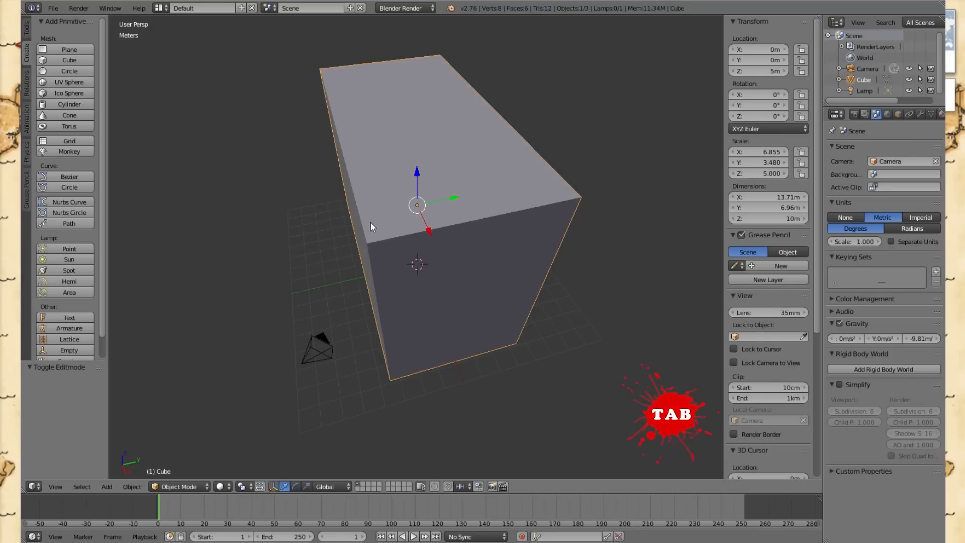
pyautogui.press('Tab')
pyautogui.press('Tab')
pyautogui.press('Tab')
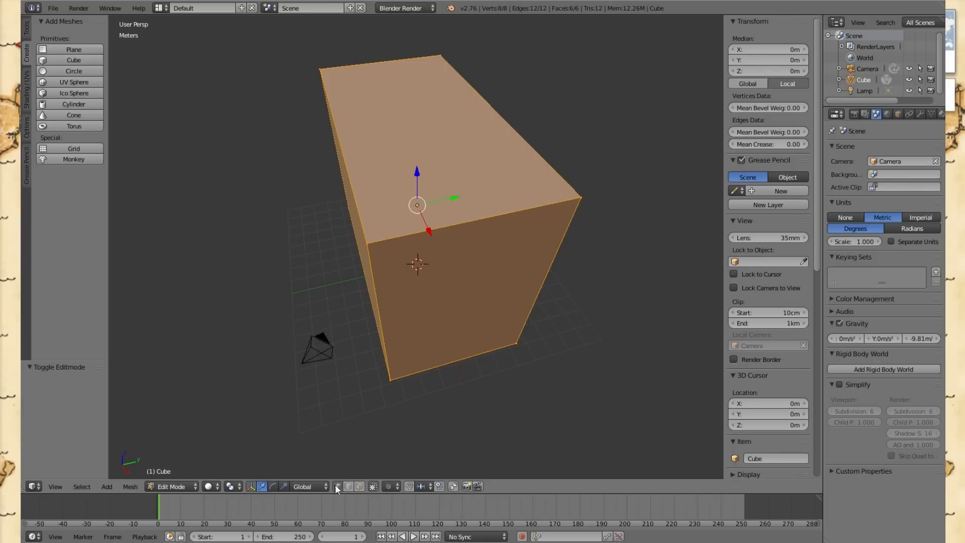
# - Select the block's top corner vertices in turn, try moving the nearest one about 2.04 m along Y, and undo that move
pyautogui.rightClick(582, 198)
pyautogui.rightClick(440, 56)
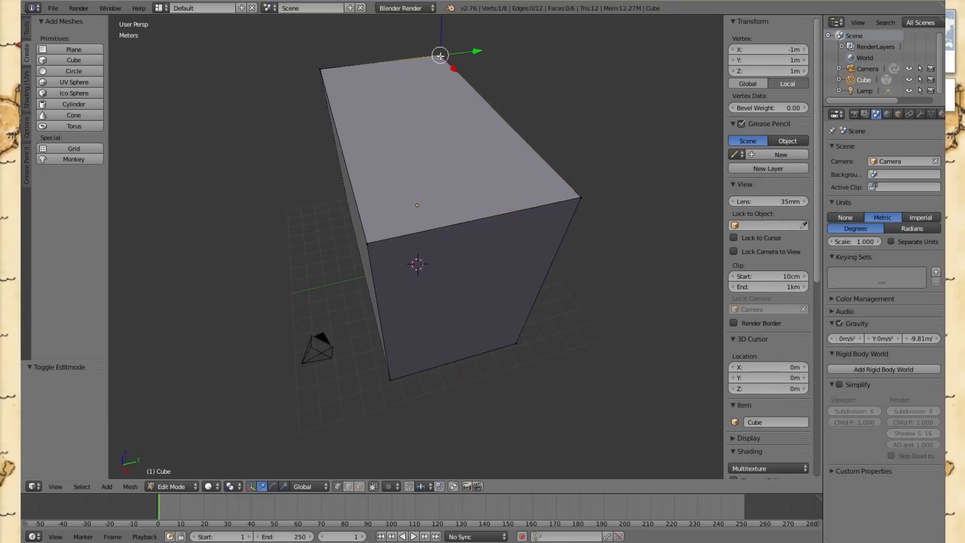
pyautogui.rightClick(320, 68)
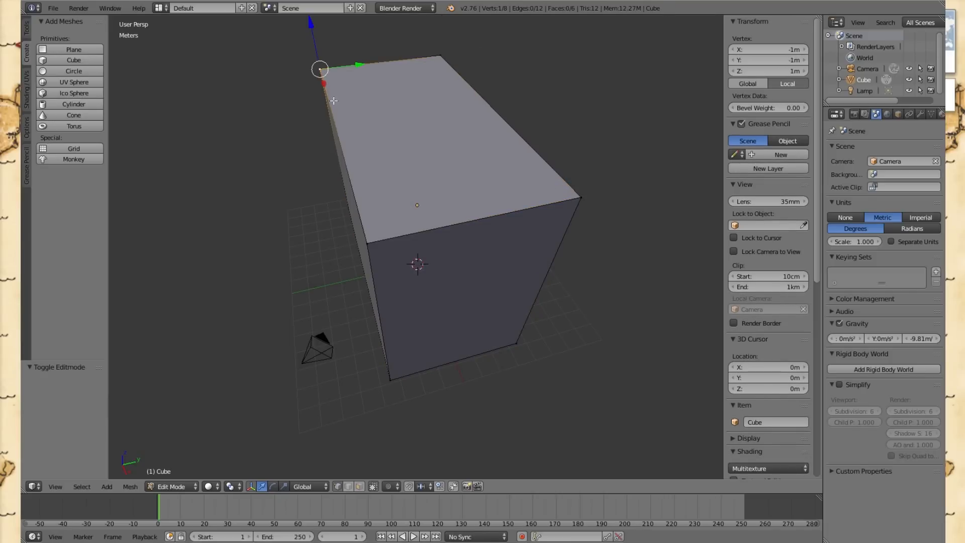
pyautogui.rightClick(367, 243)
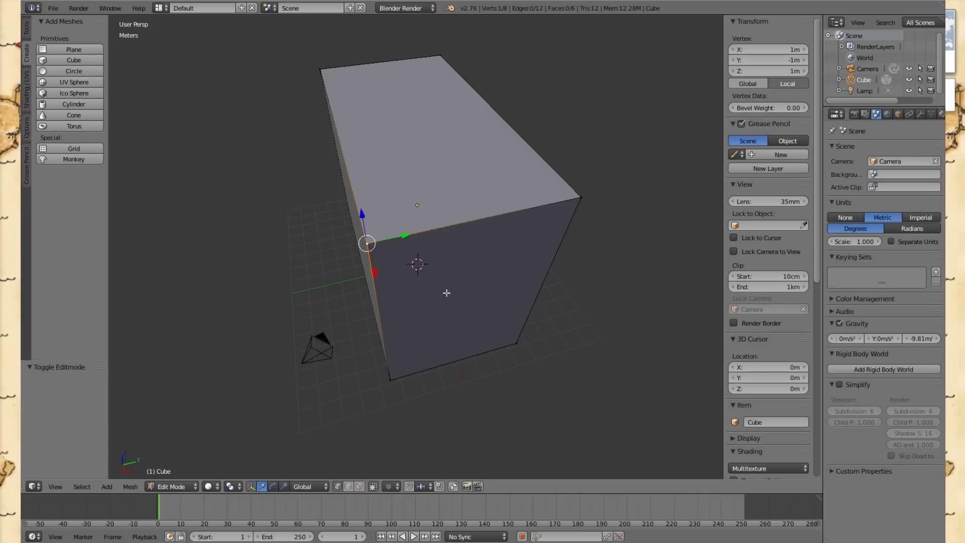
pyautogui.moveTo(406, 234); pyautogui.dragTo(479, 241)
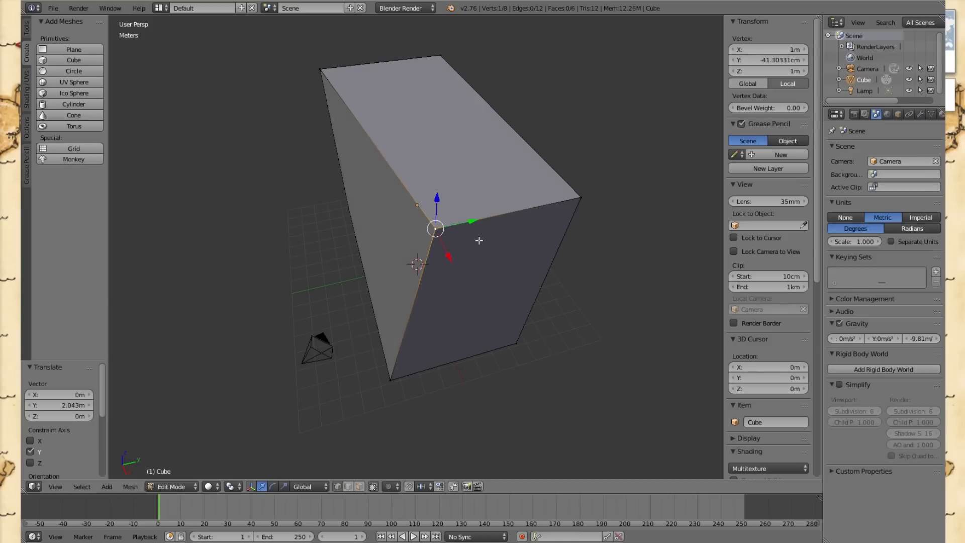
pyautogui.hotkey('ctrl', 'z')
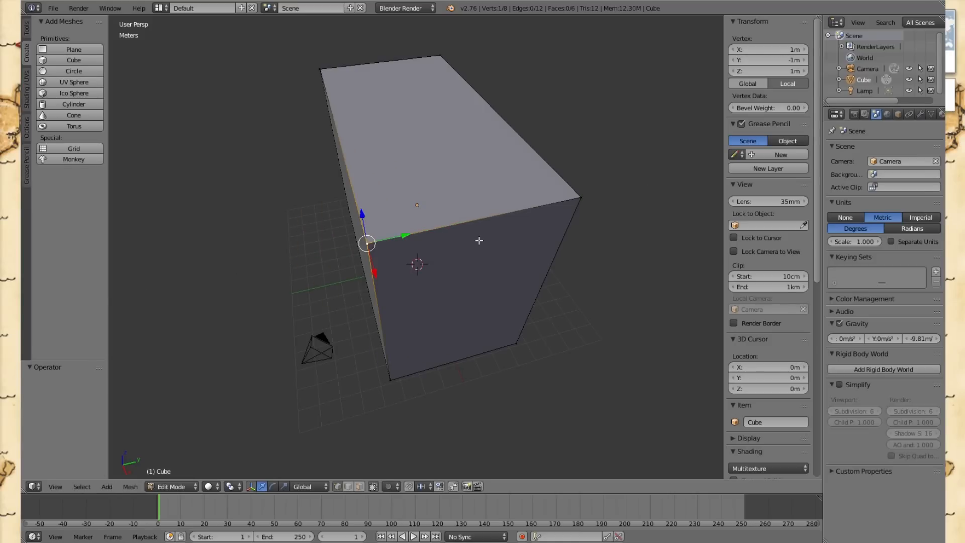
# - Switch to edge selection and select several of the block's edges one after another
pyautogui.click(345, 487)
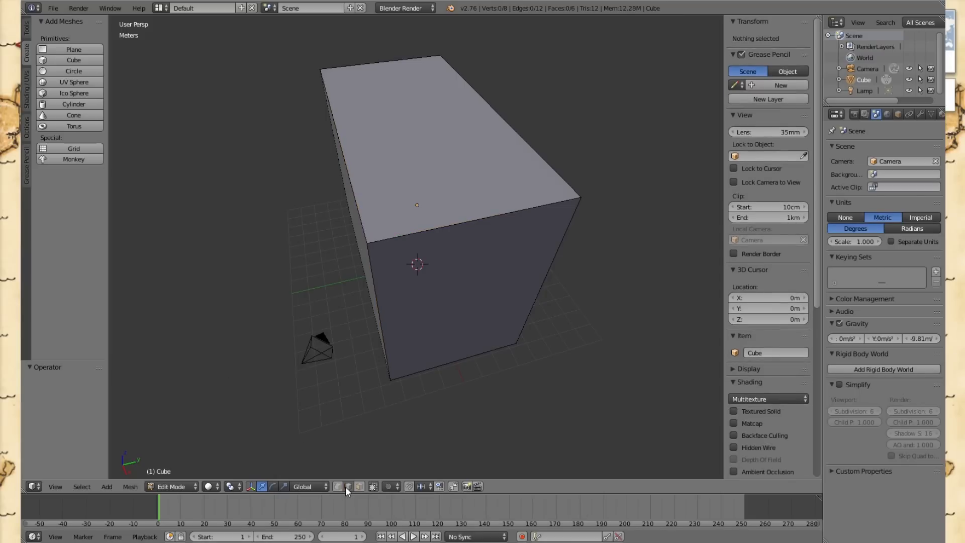
pyautogui.click(446, 224)
pyautogui.click(355, 191)
pyautogui.click(542, 165)
pyautogui.click(558, 250)
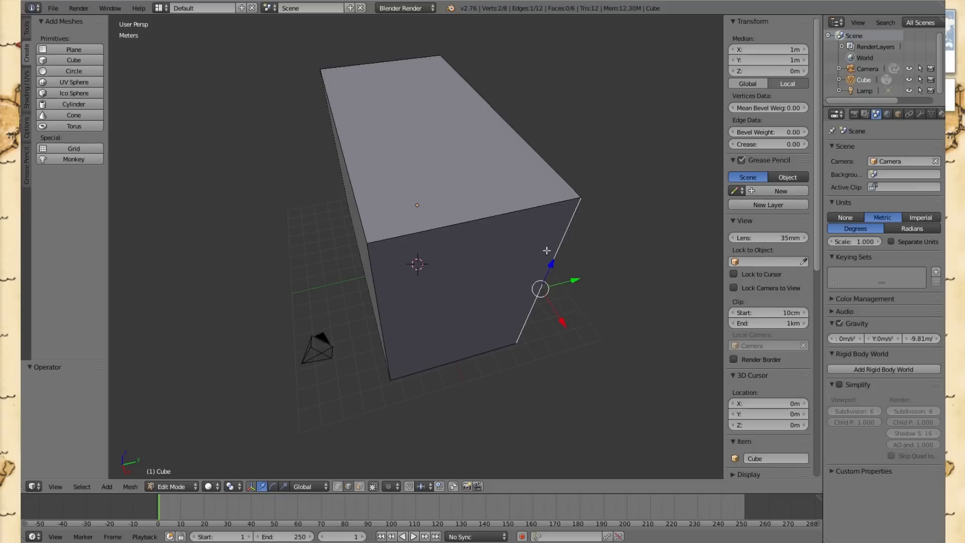
pyautogui.click(378, 301)
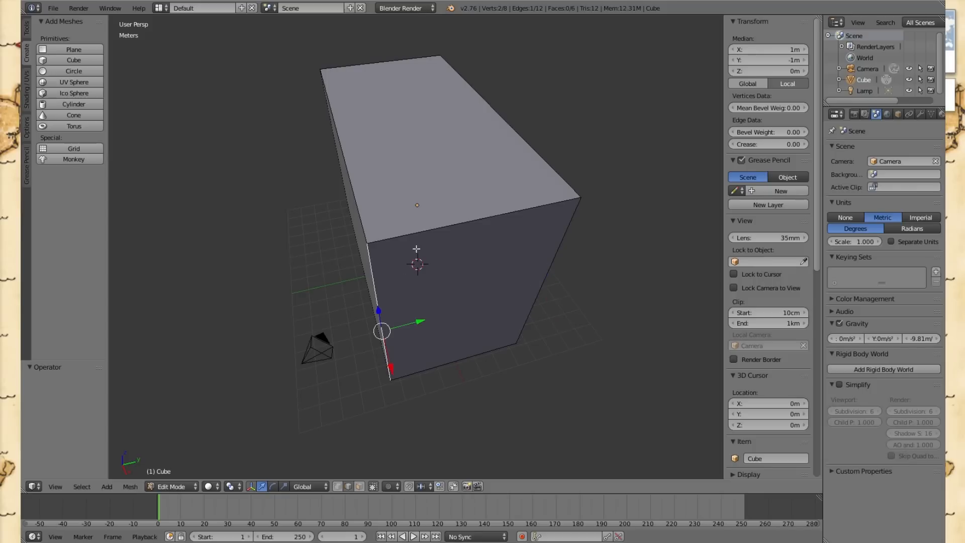
# - Try moving the block's top front edge about 1.41 m along Y, and undo that move
pyautogui.rightClick(414, 233)
pyautogui.moveTo(511, 212); pyautogui.dragTo(554, 204)
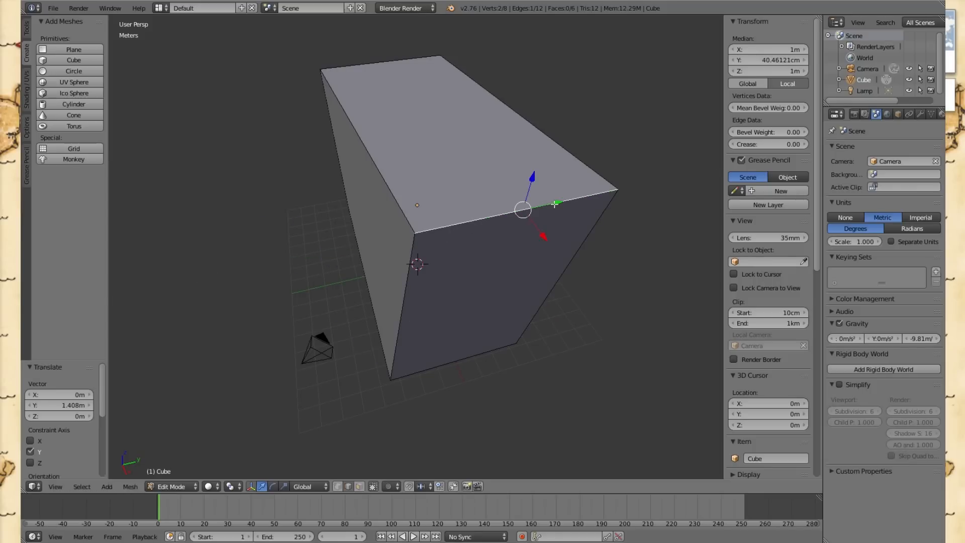
pyautogui.hotkey('ctrl', 'z')
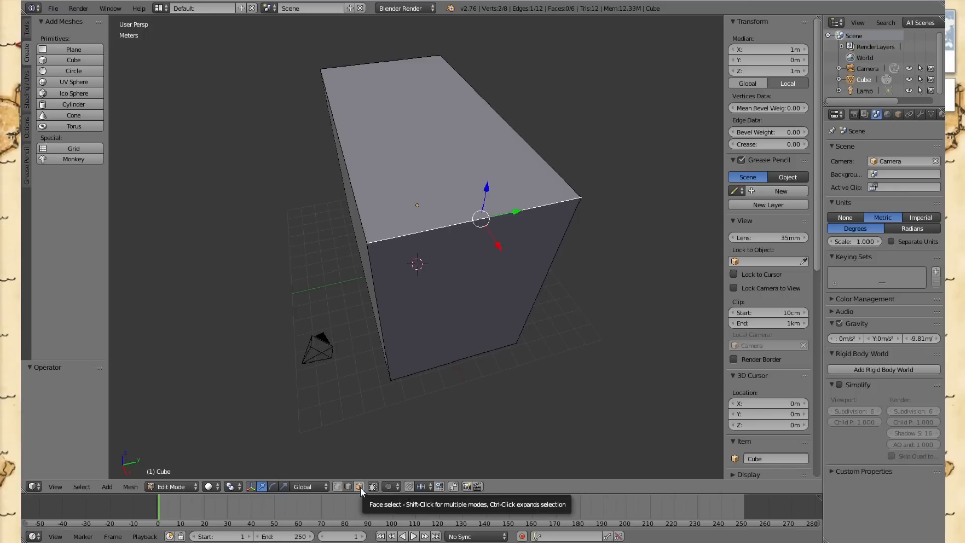
# - Switch to face selection and select the block's top face
pyautogui.click(360, 487)
pyautogui.rightClick(402, 185)
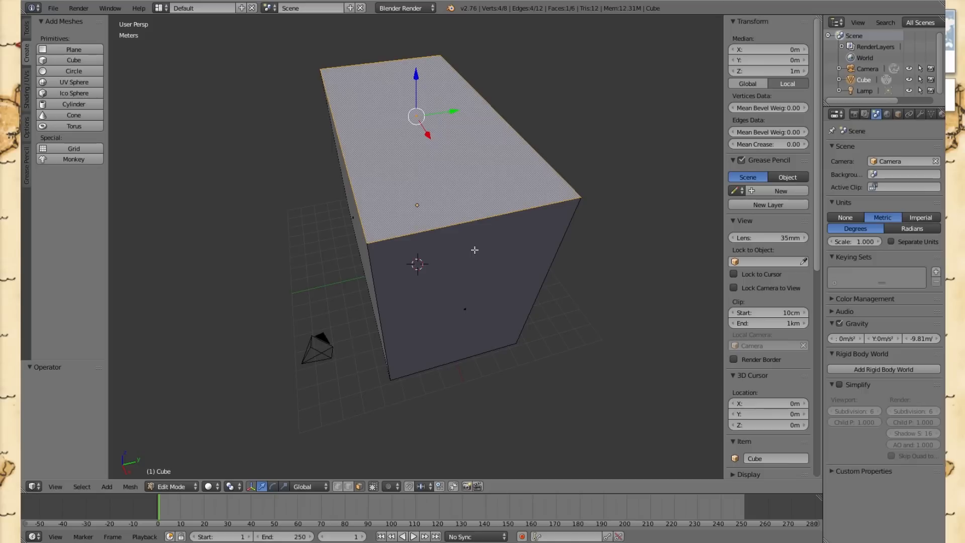
# - Select the block's front face, then its top face, try moving the top face along Y, and undo that move
pyautogui.rightClick(460, 250)
pyautogui.rightClick(423, 185)
pyautogui.press('g')
pyautogui.press('y')
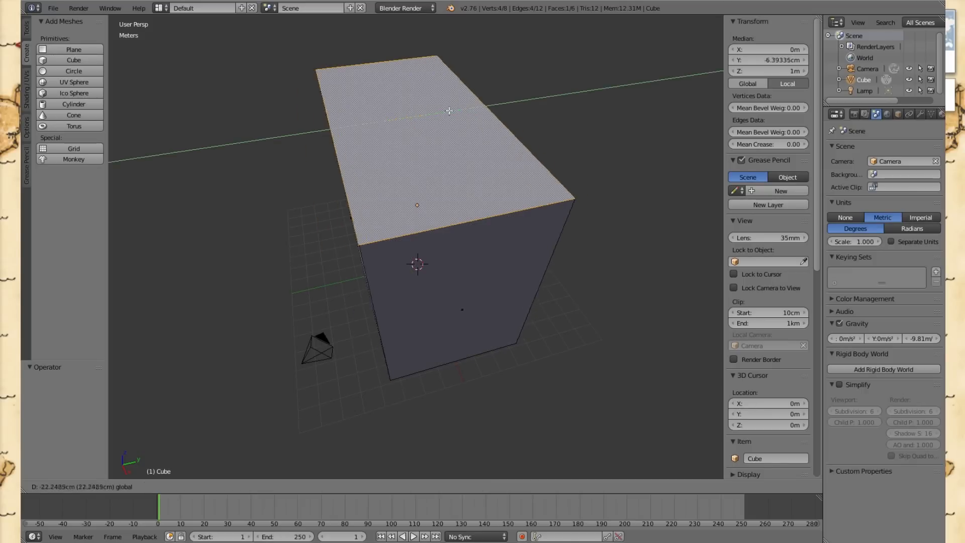
pyautogui.click(496, 95)
pyautogui.hotkey('ctrl', 'z')
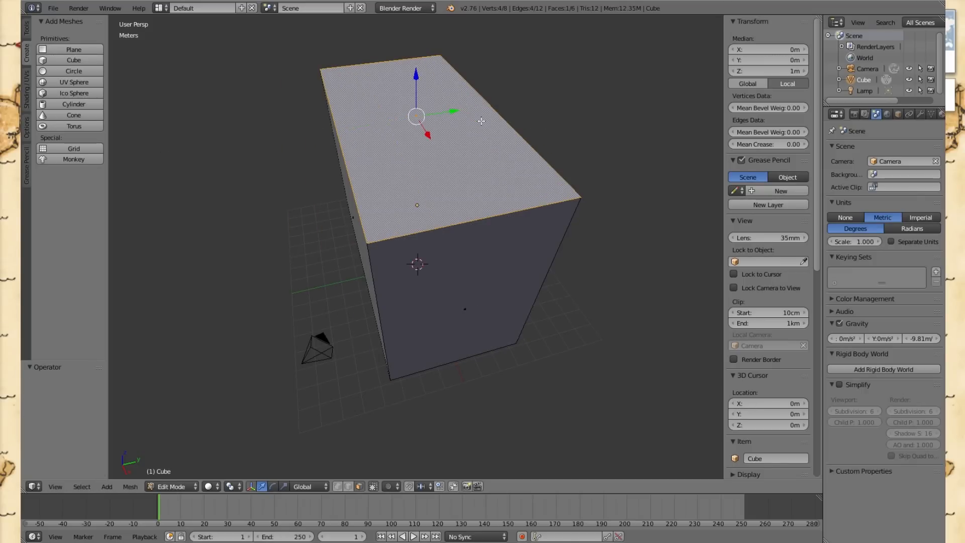
# - Select the block's top face, show the mesh editing tools, and inset the face with a thickness of about 0.0476
pyautogui.rightClick(448, 251)
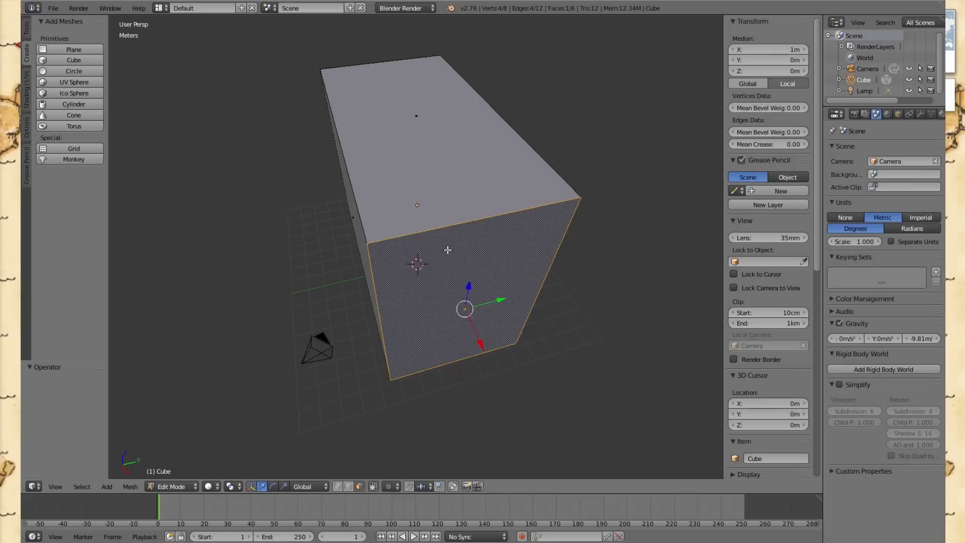
pyautogui.rightClick(419, 170)
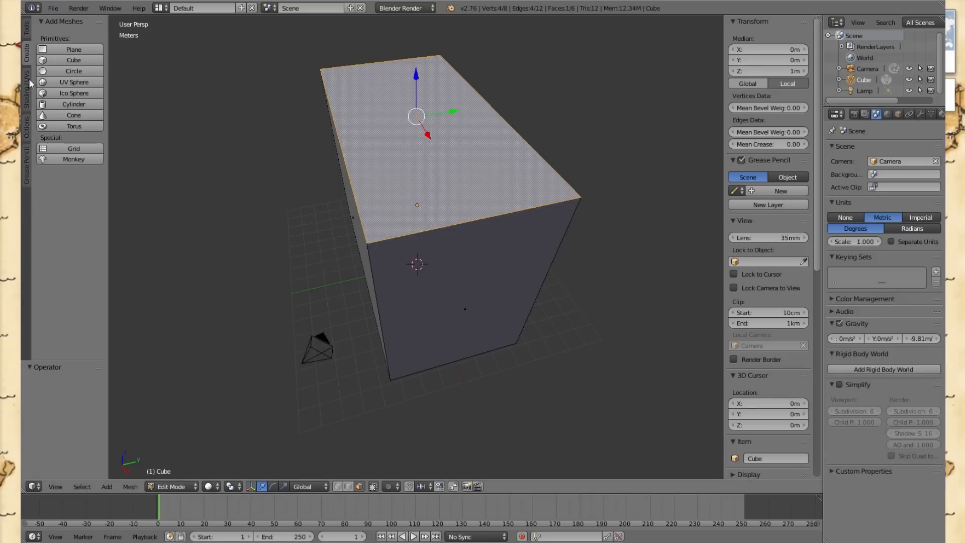
pyautogui.click(26, 35)
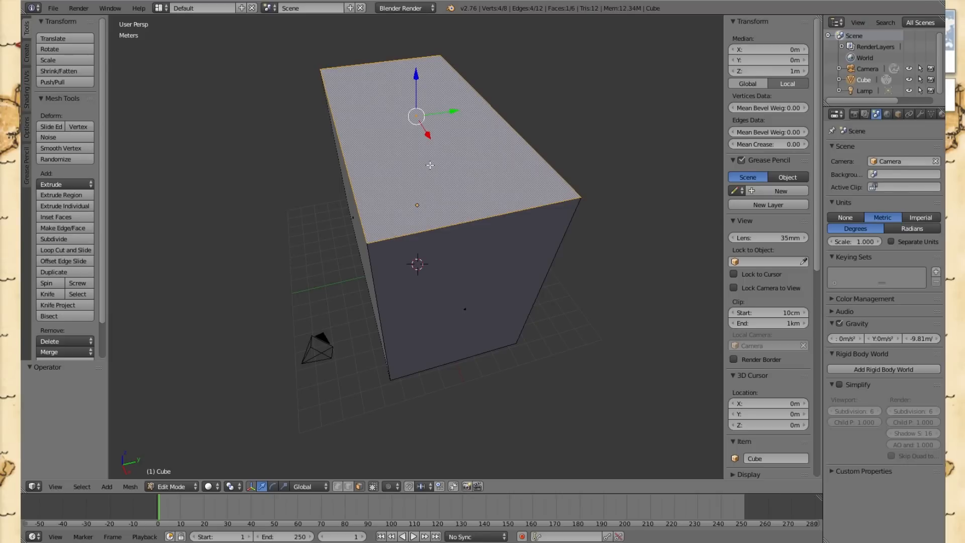
pyautogui.press('i')
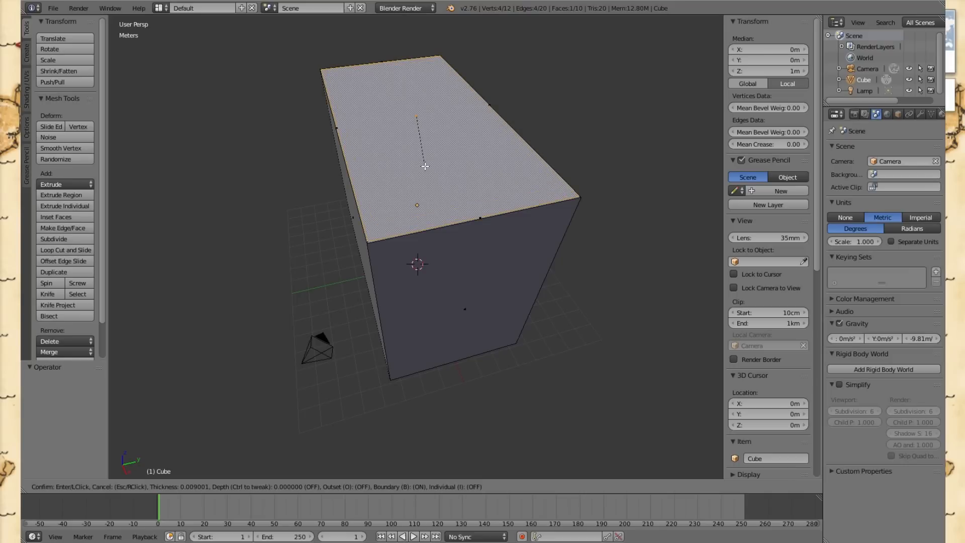
pyautogui.click(426, 165)
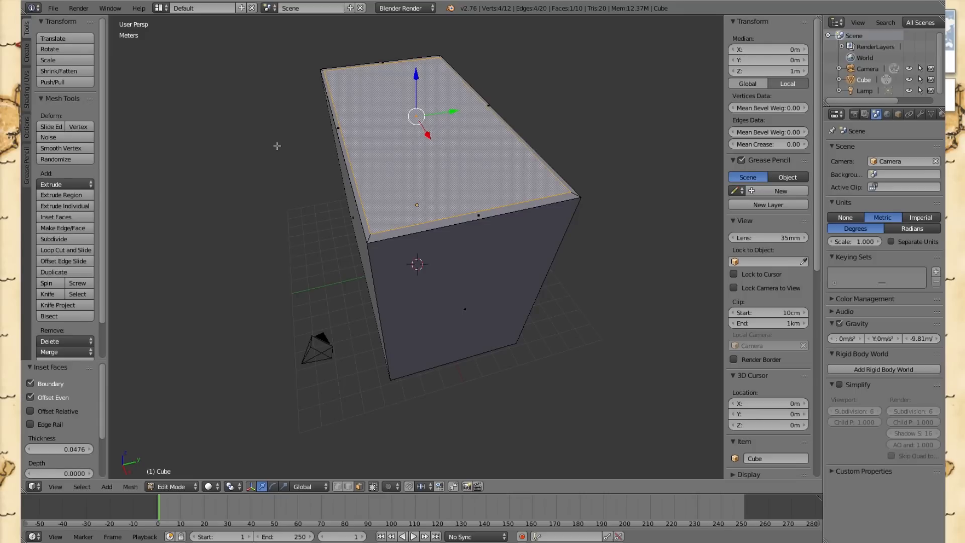
# - Try moving the inset top face about 1.8 cm down along Z, undo that move, and select neighbouring faces in turn
pyautogui.moveTo(416, 76)
pyautogui.mouseDown()
pyautogui.moveTo(408, 84)
pyautogui.moveTo(403, 62)
pyautogui.moveTo(399, 91)
pyautogui.moveTo(405, 57)
pyautogui.moveTo(405, 76)
pyautogui.mouseUp()
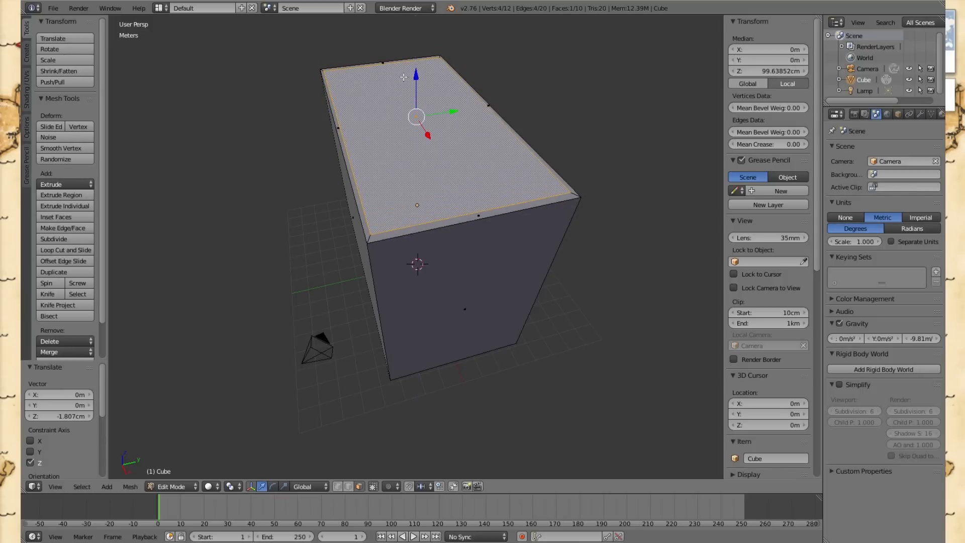
pyautogui.hotkey('ctrl', 'z')
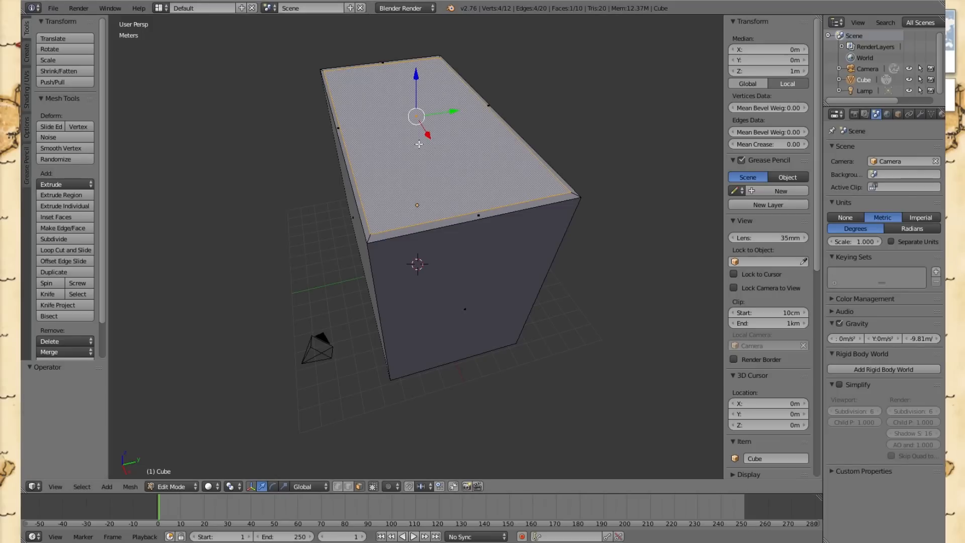
pyautogui.rightClick(422, 235)
pyautogui.rightClick(421, 194)
pyautogui.rightClick(443, 247)
# - Extrude the inset top face about 38 cm down into the block to form a recess with a raised rim
pyautogui.rightClick(423, 154)
pyautogui.press('e')
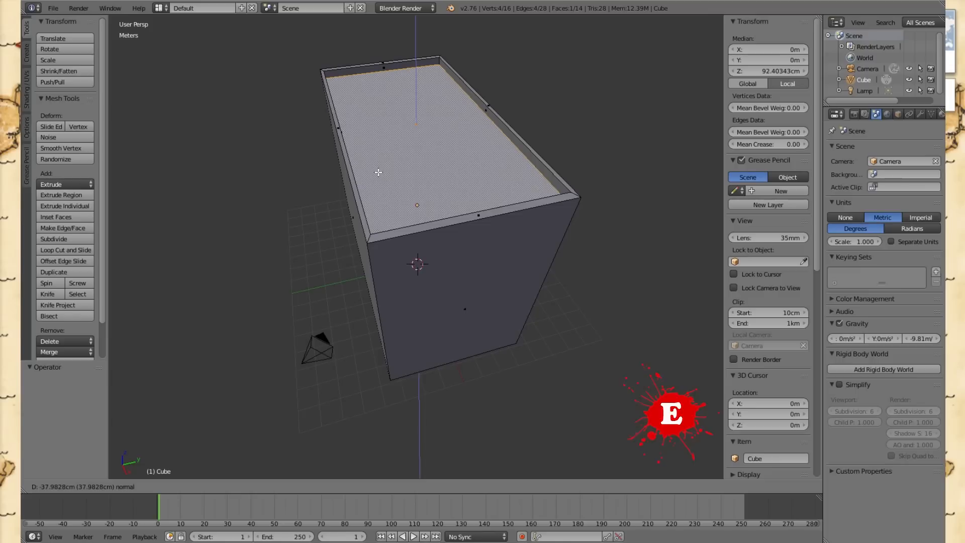
pyautogui.click(378, 172)
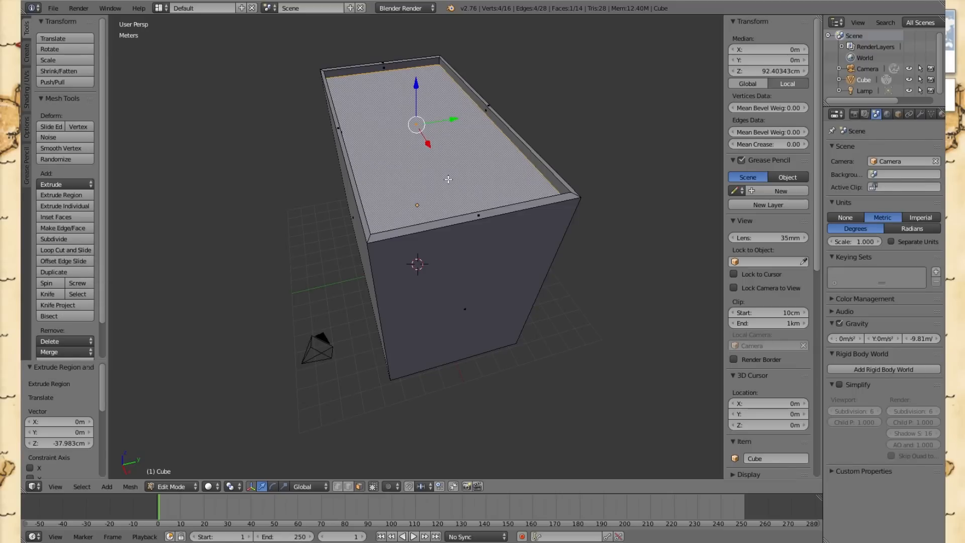
# - Add two lengthwise loop cuts around the block and slide them along Y toward its far long side
pyautogui.hotkey('ctrl', 'r')
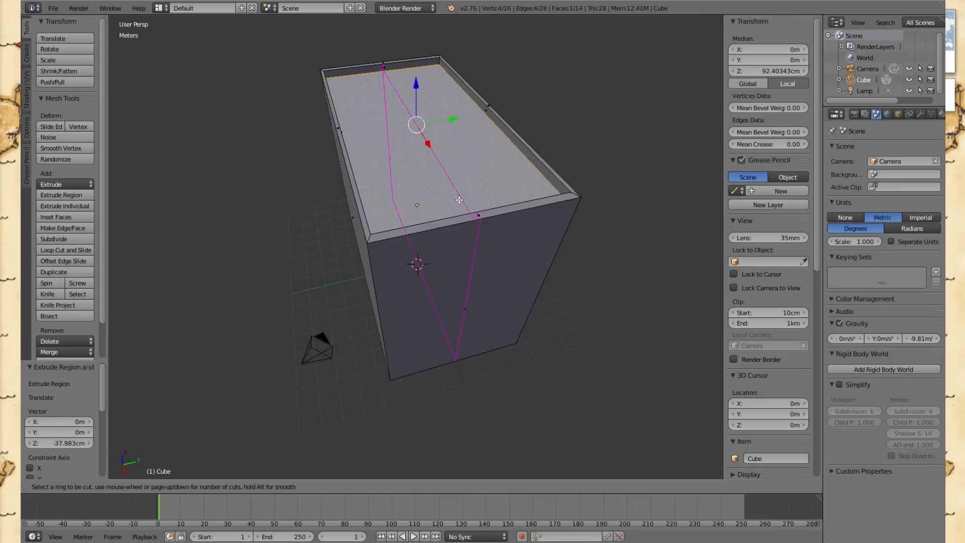
pyautogui.scroll(1, 459, 200)
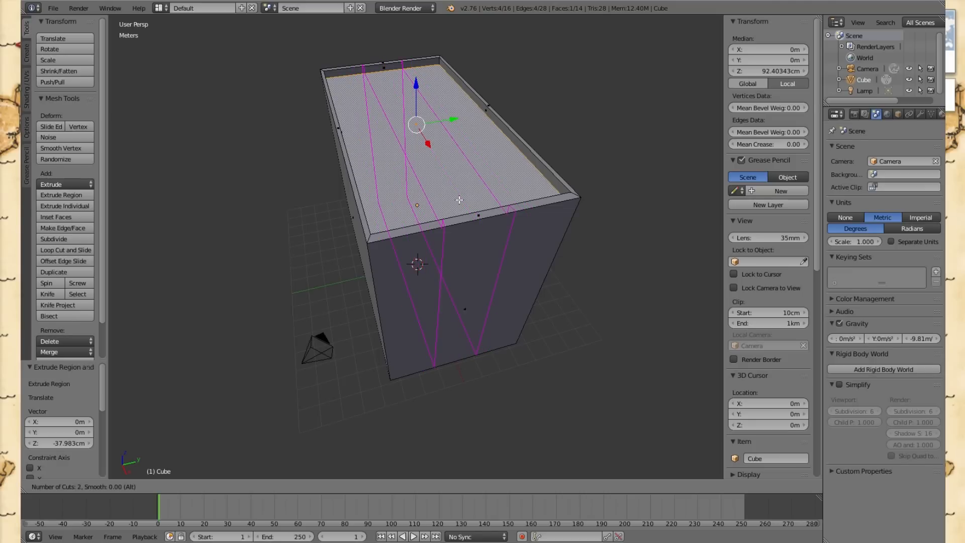
pyautogui.click(458, 200)
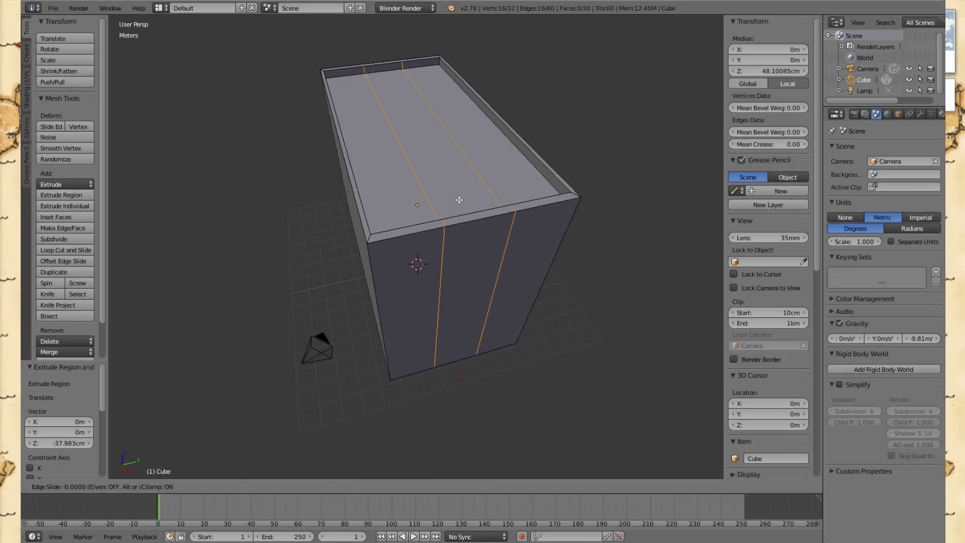
pyautogui.click(514, 181)
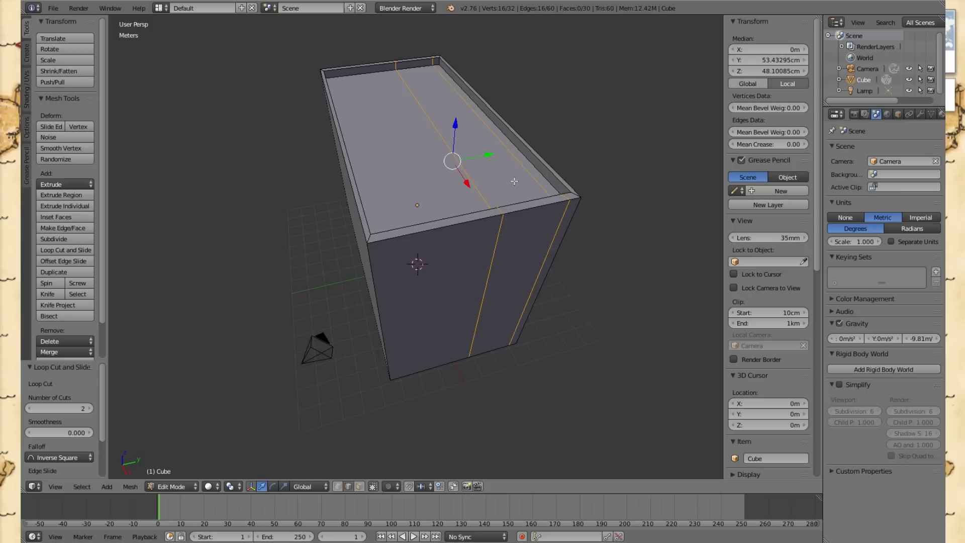
# - Select the large recess floor face in face selection, add two crosswise loop cuts, and slide them toward the block's front end
pyautogui.click(359, 486)
pyautogui.rightClick(425, 145)
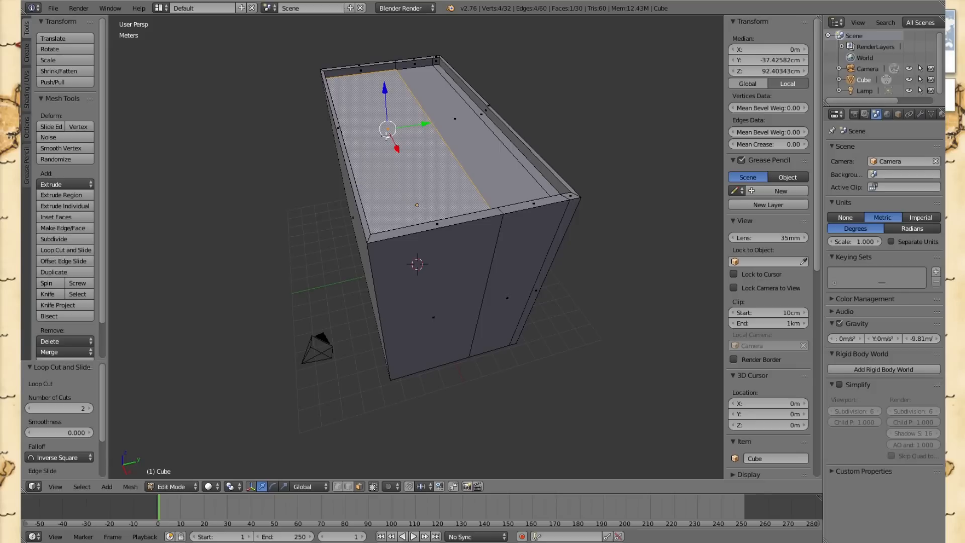
pyautogui.hotkey('ctrl', 'r')
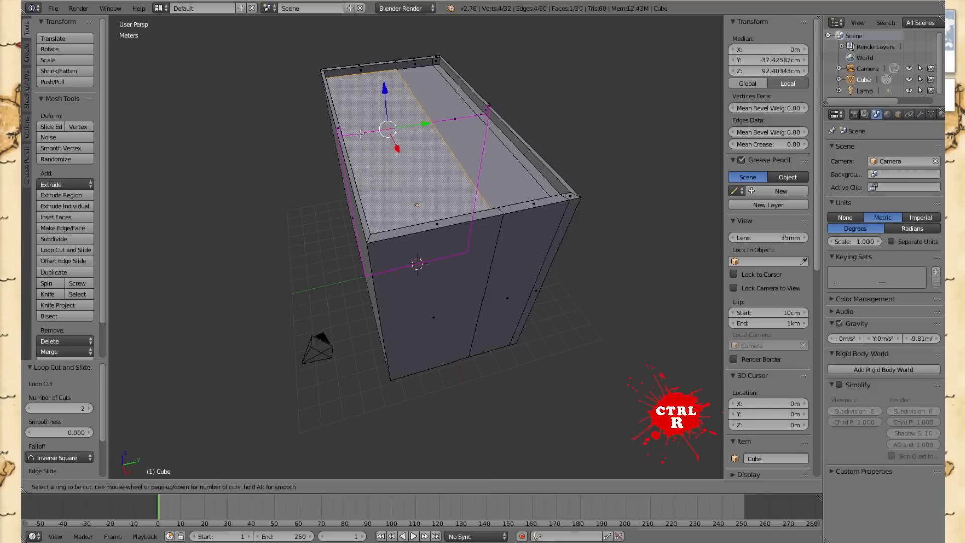
pyautogui.scroll(1, 360, 134)
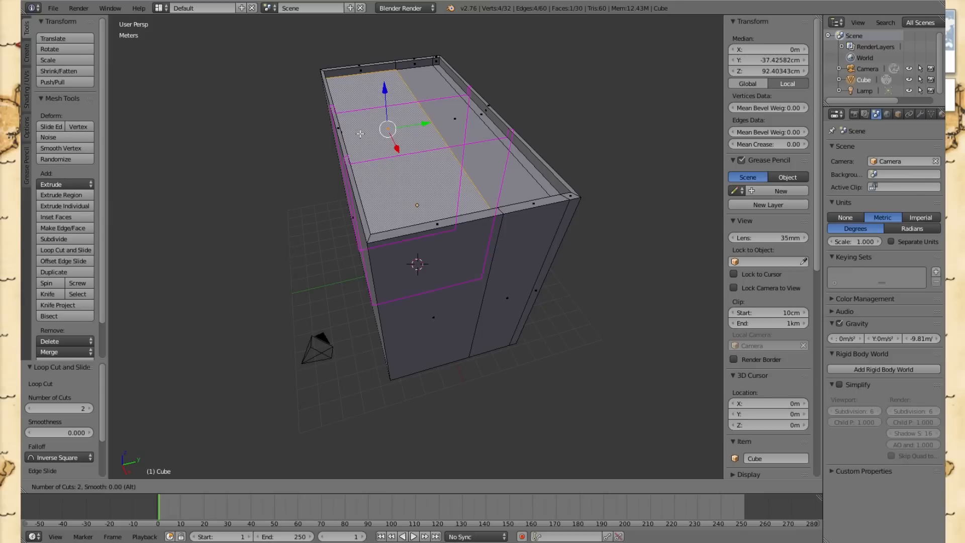
pyautogui.click(360, 134)
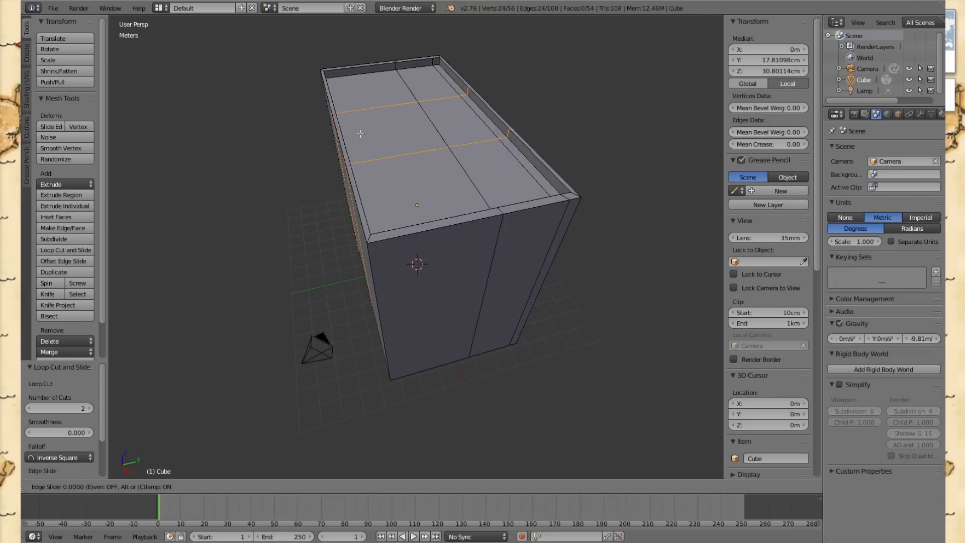
pyautogui.click(397, 178)
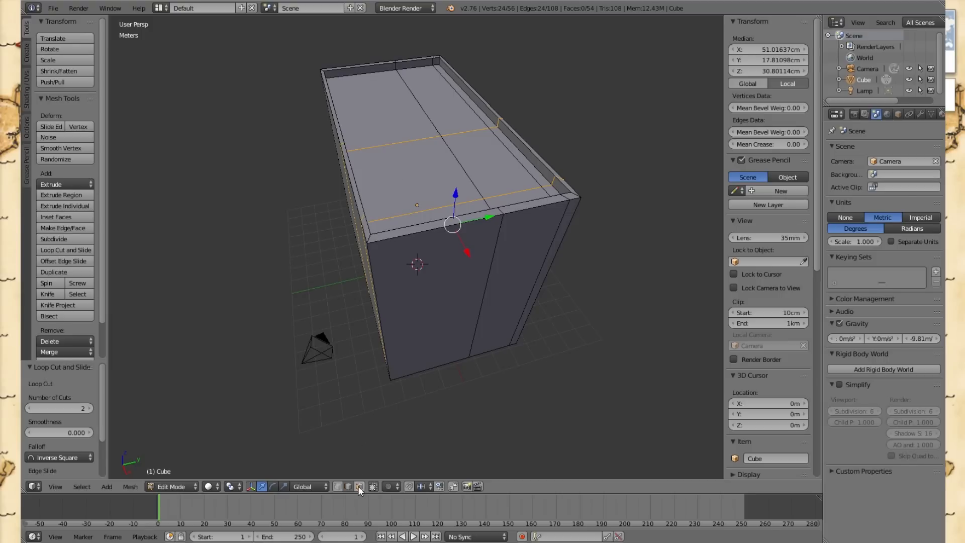
# - Using face selection, extrude the recess floor face near the front end and far long side about 1.2 m upward
pyautogui.click(359, 486)
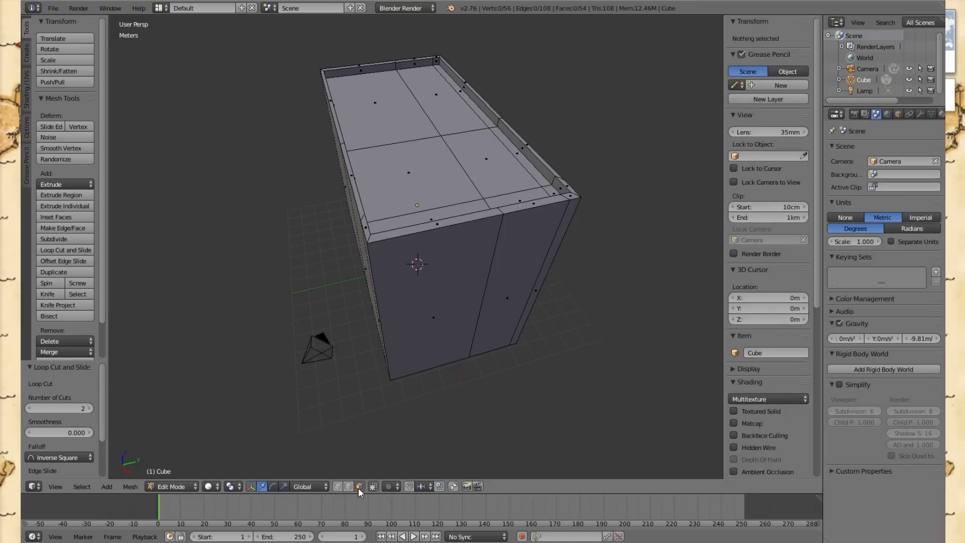
pyautogui.rightClick(500, 167)
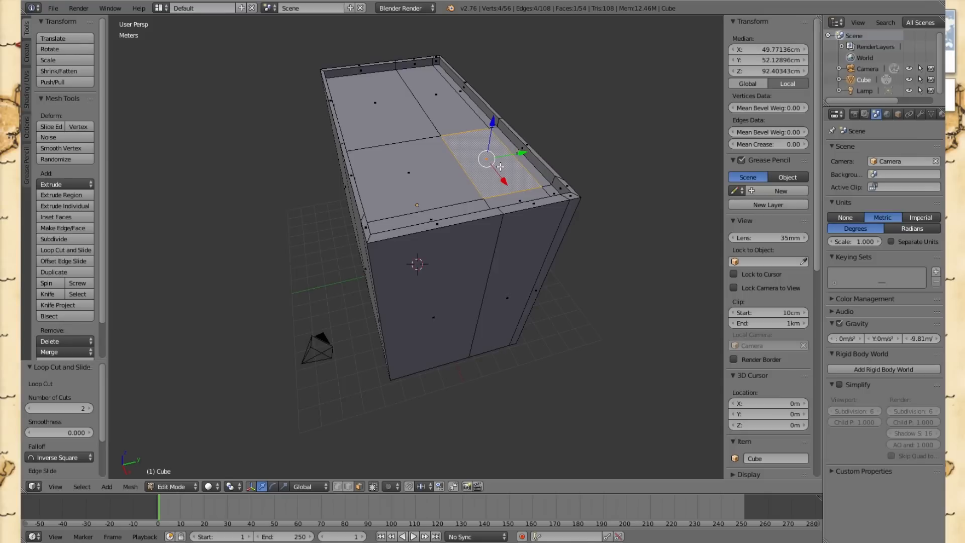
pyautogui.press('e')
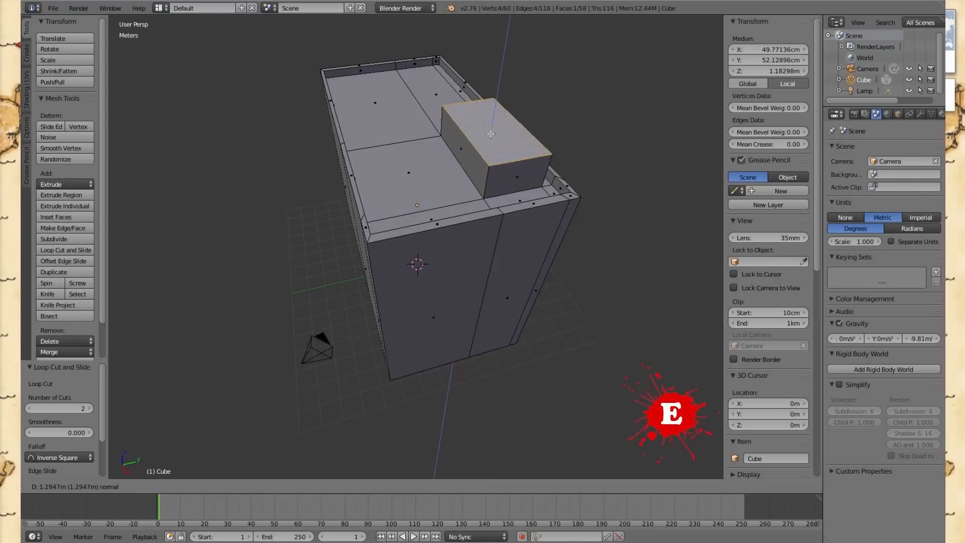
pyautogui.click(488, 135)
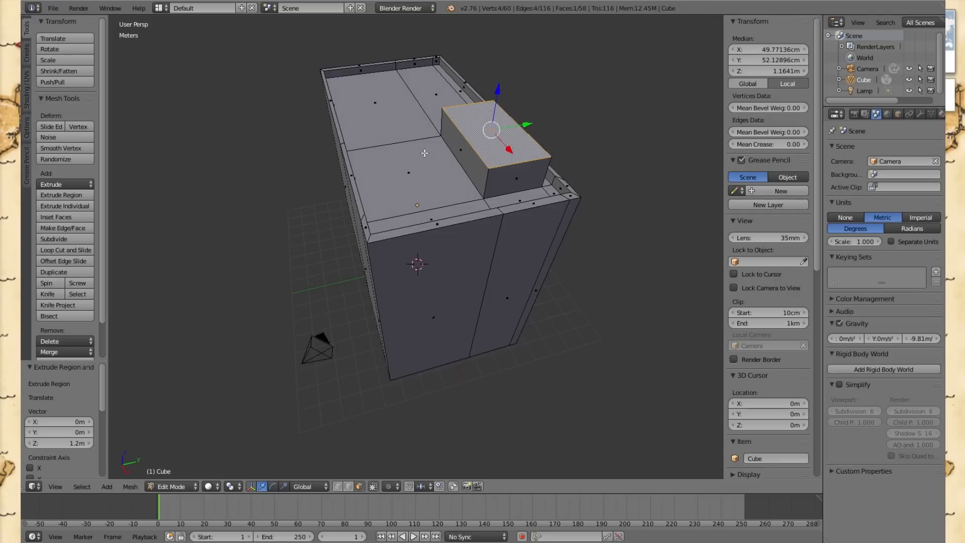
# - Select the raised box's inner side face, try a single horizontal loop cut around the box, and undo that cut
pyautogui.rightClick(456, 143)
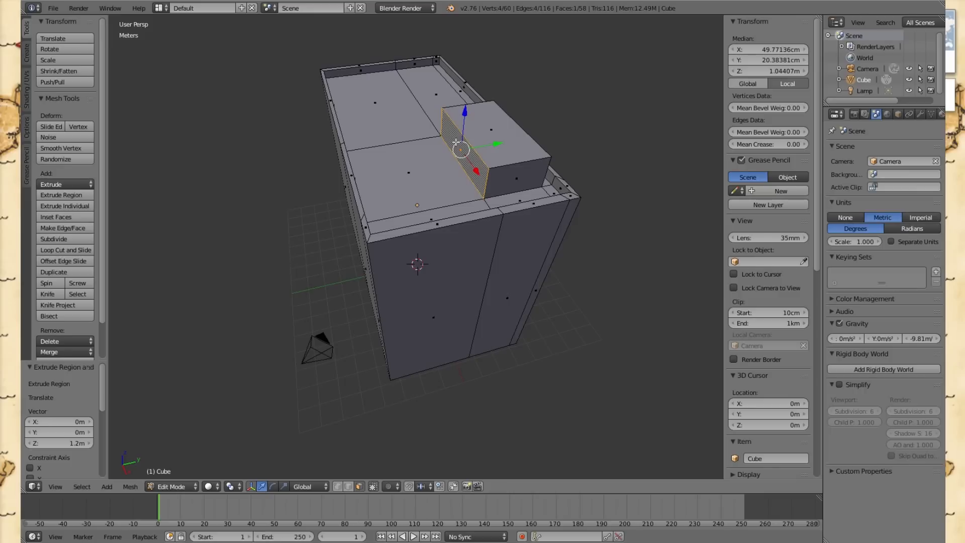
pyautogui.hotkey('ctrl', 'r')
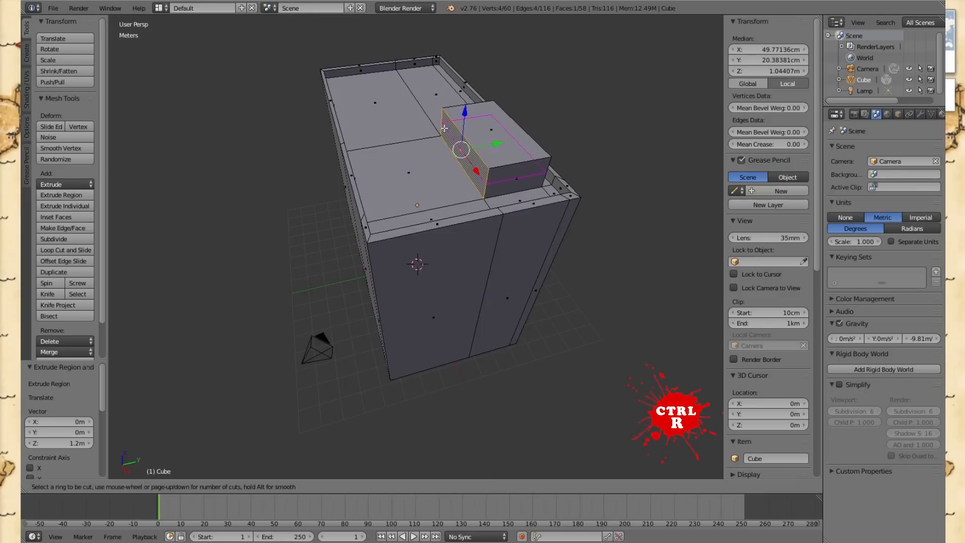
pyautogui.click(444, 129)
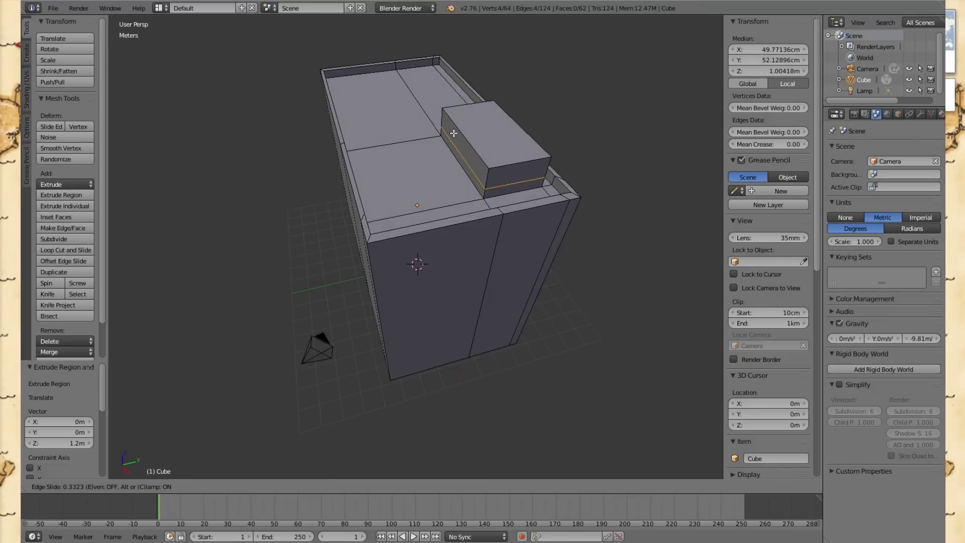
pyautogui.click(454, 133)
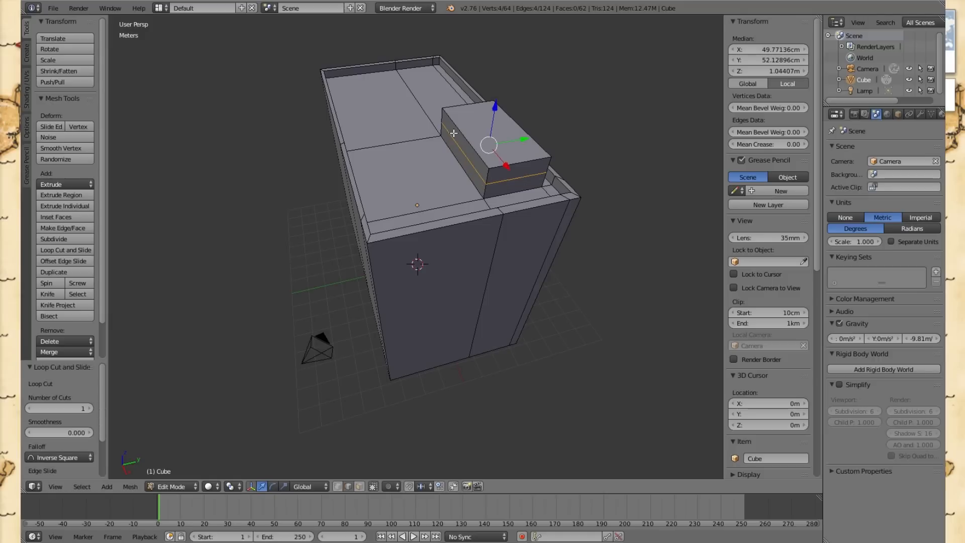
pyautogui.hotkey('ctrl', 'z')
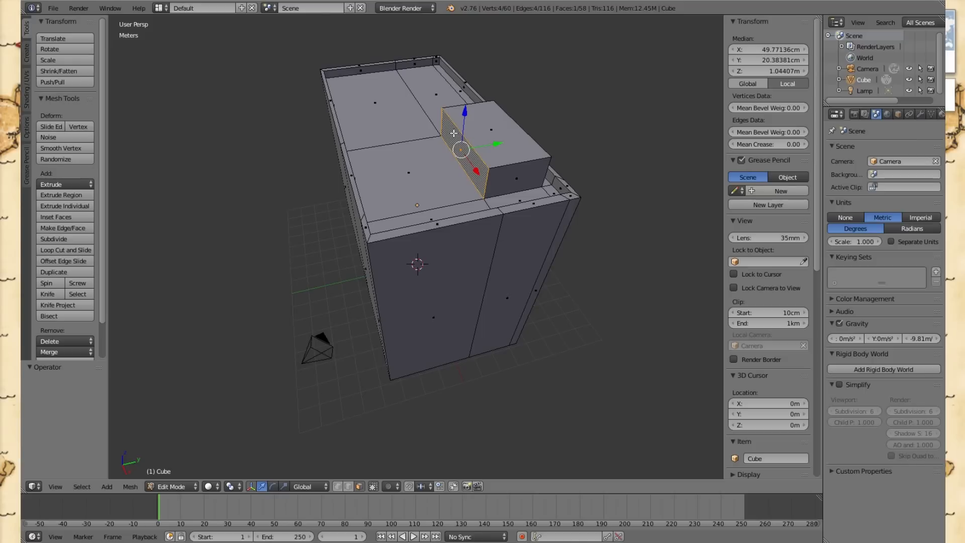
# - Add two crosswise loop cuts running through the raised box and the block, and slide them toward the rear end
pyautogui.hotkey('ctrl', 'r')
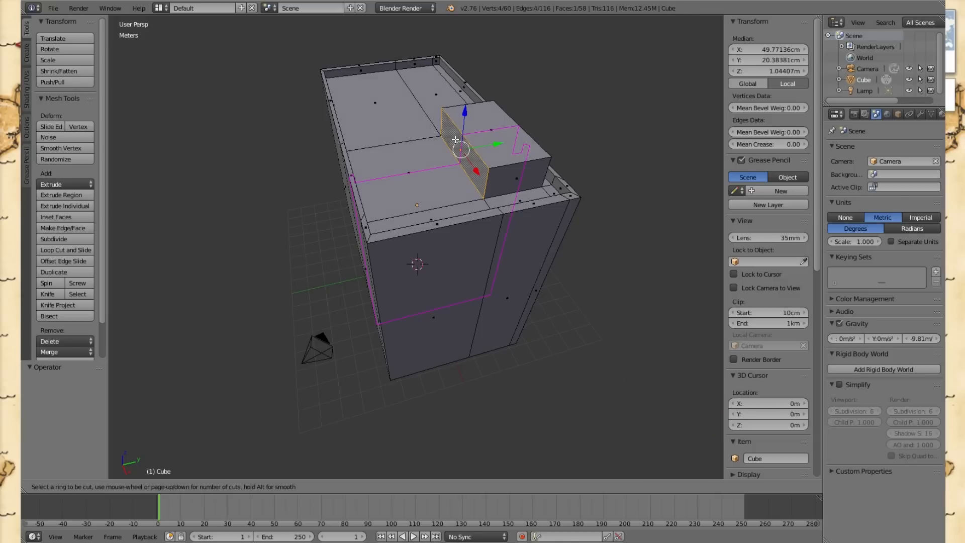
pyautogui.scroll(1, 455, 139)
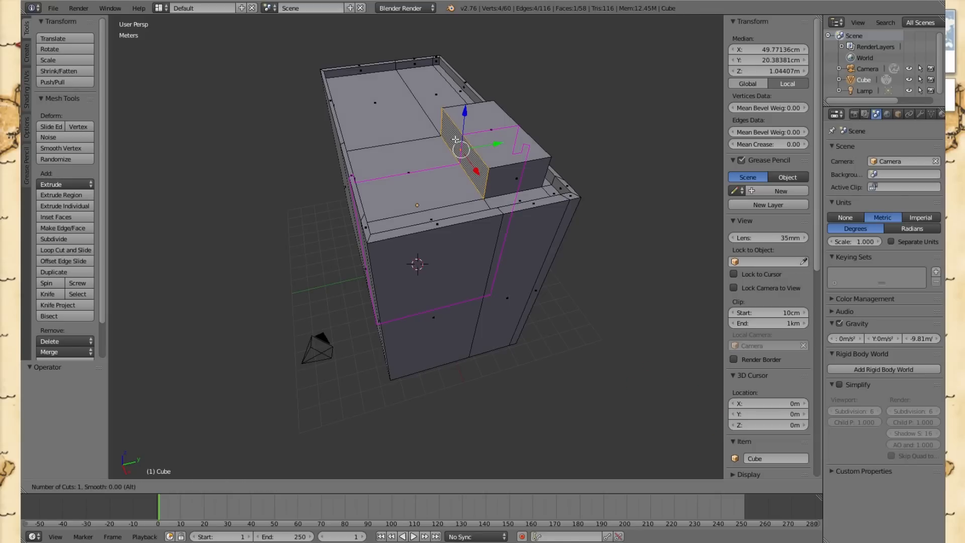
pyautogui.click(455, 139)
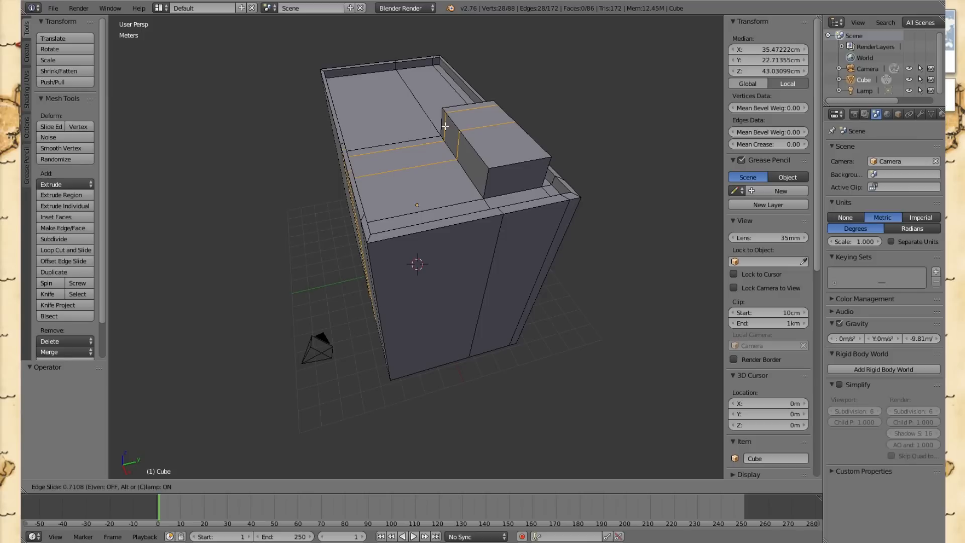
pyautogui.click(446, 126)
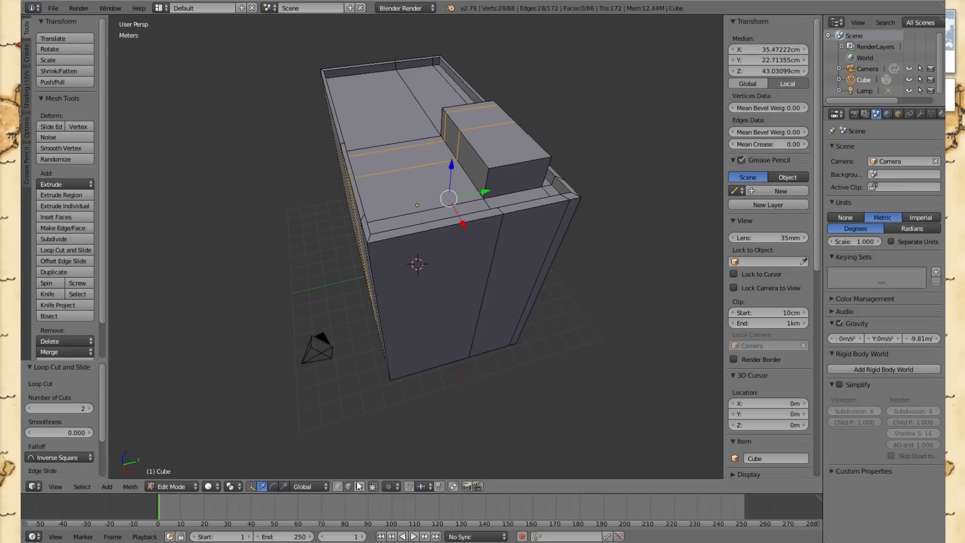
# - In face selection, inset the raised box's inner side face between the two cuts by about 0.0195 and extrude it about 20 cm inward
pyautogui.click(358, 490)
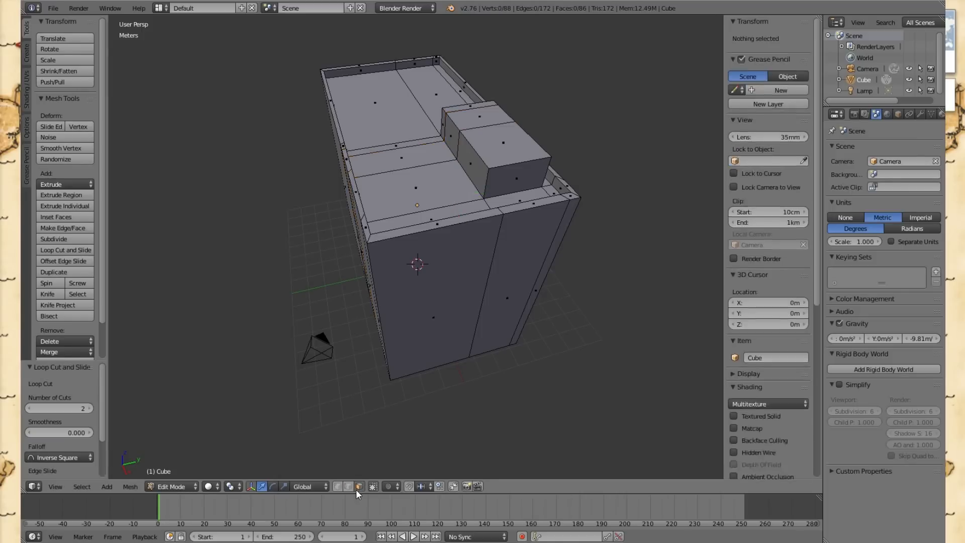
pyautogui.rightClick(455, 146)
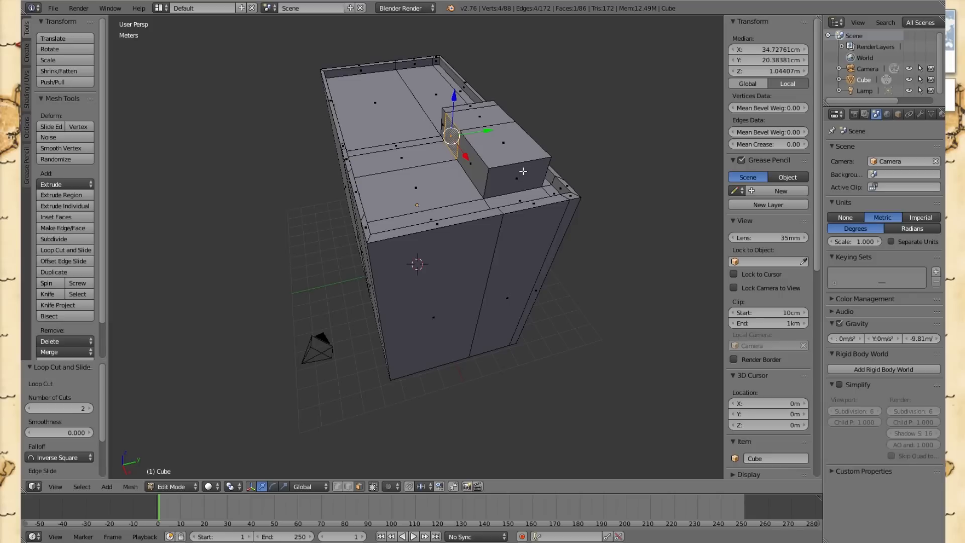
pyautogui.press('i')
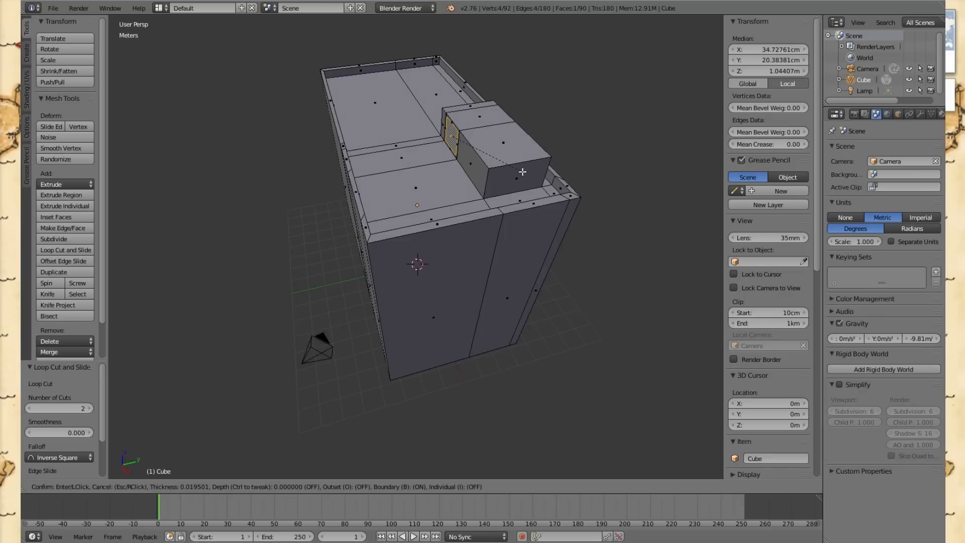
pyautogui.click(522, 172)
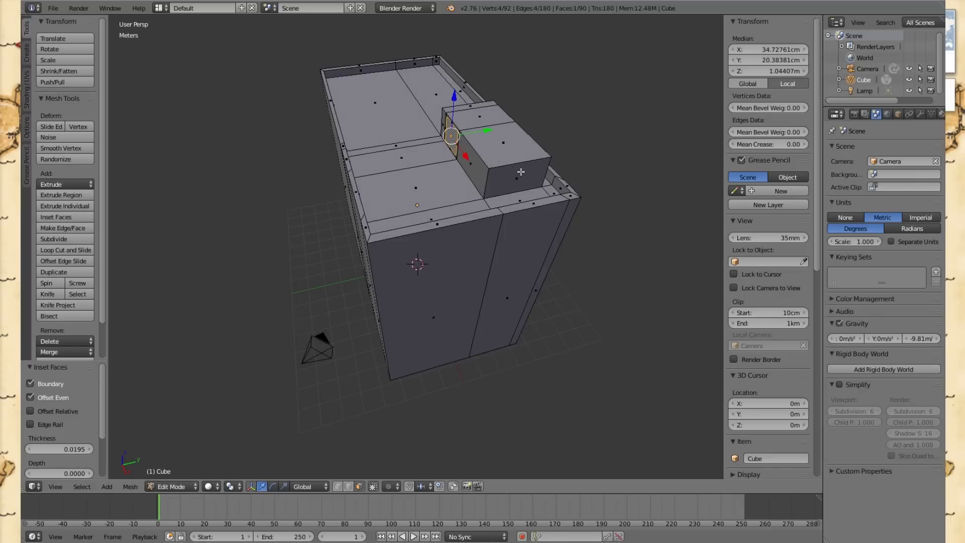
pyautogui.press('e')
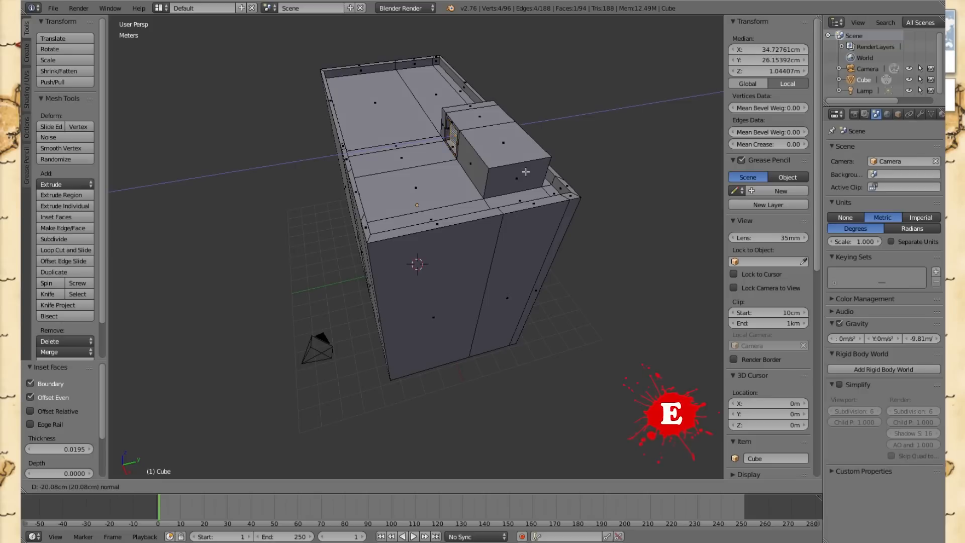
pyautogui.click(526, 172)
# - Inset the raised box's larger top face by about 0.0814 and extrude the inset face about 24 cm upward
pyautogui.moveTo(343, 183); pyautogui.dragTo(318, 185, button='middle')
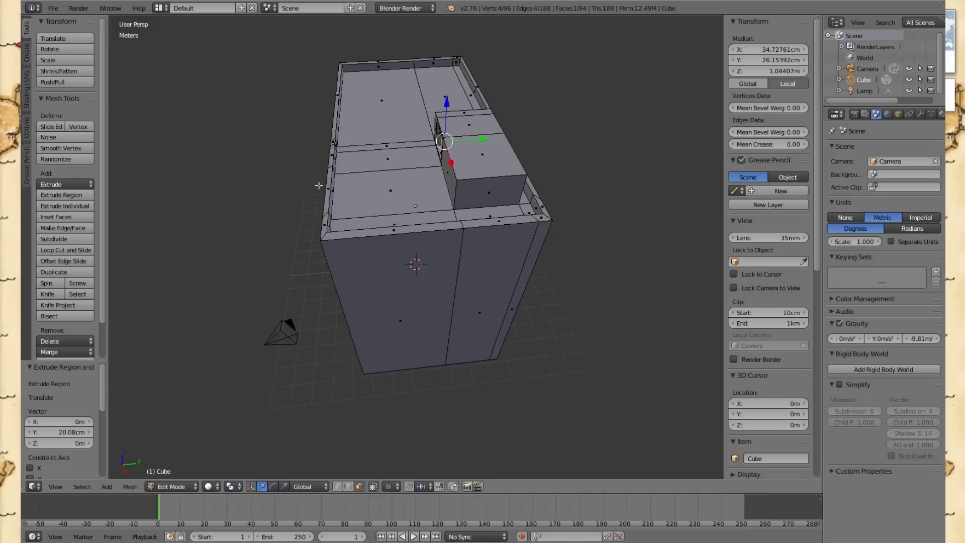
pyautogui.rightClick(478, 163)
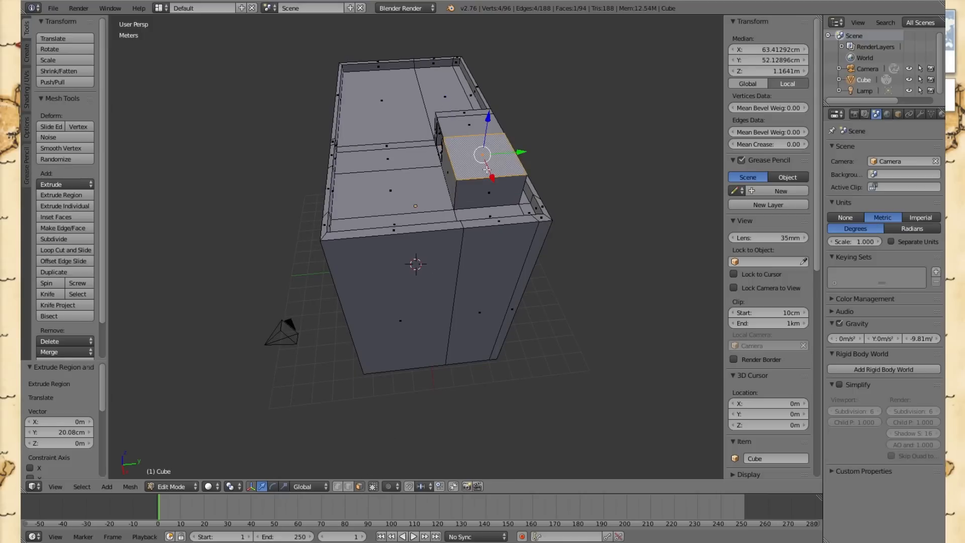
pyautogui.press('i')
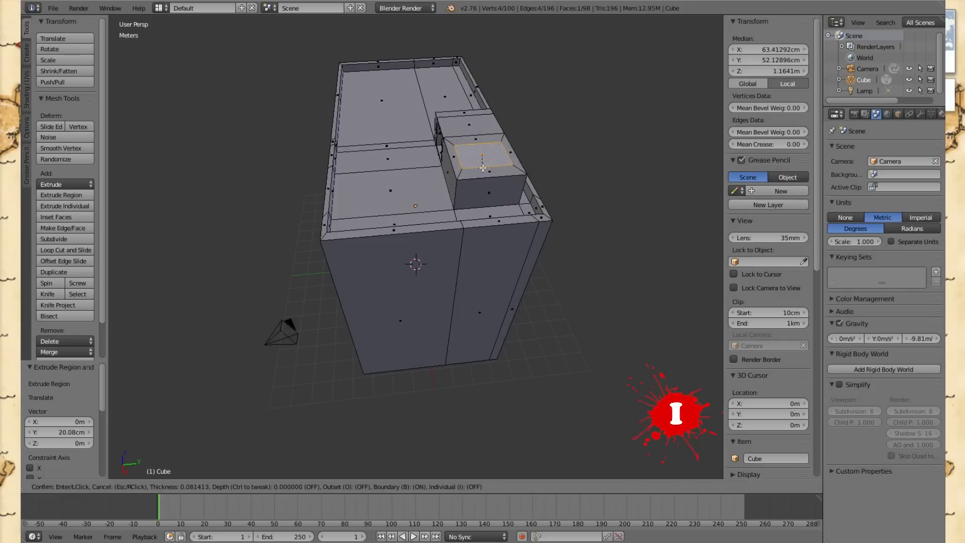
pyautogui.click(482, 167)
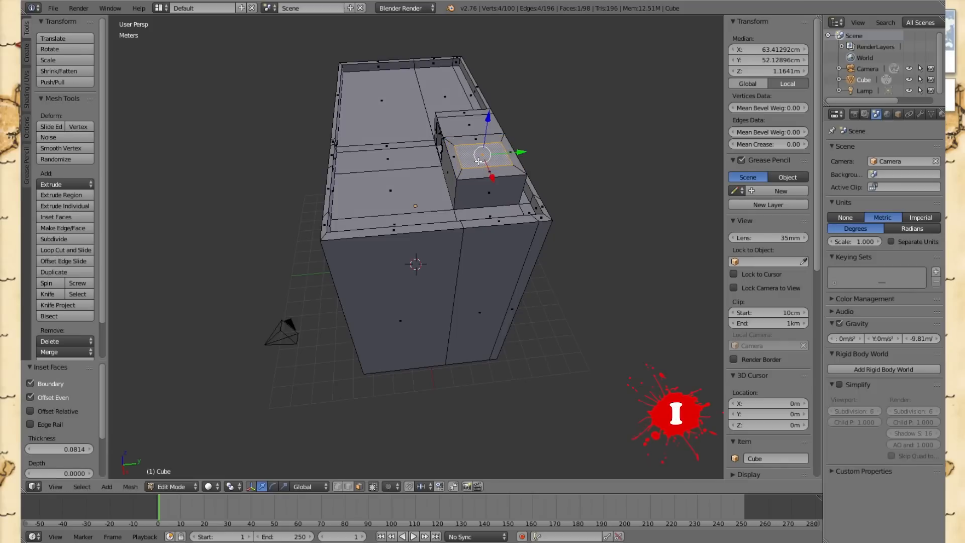
pyautogui.press('e')
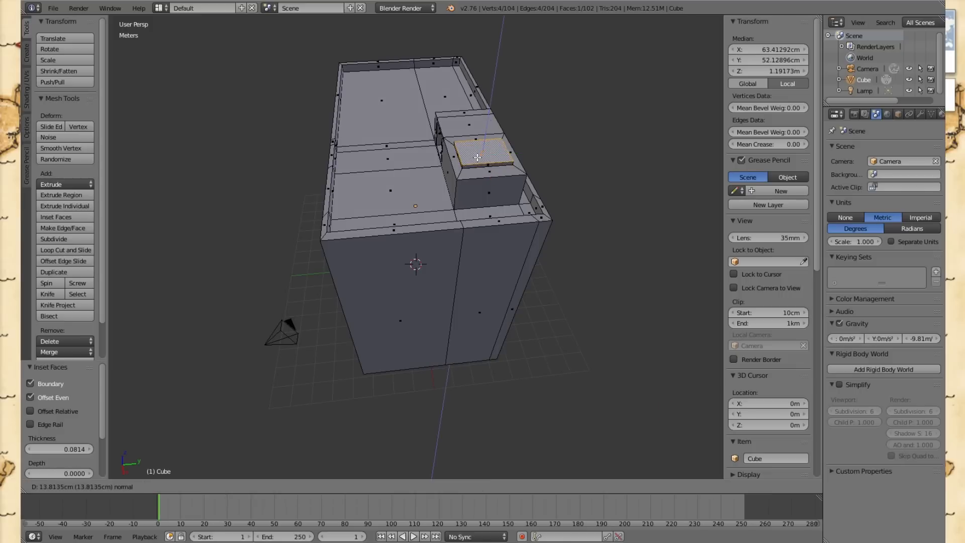
pyautogui.click(477, 154)
# - Add a single horizontal loop cut around the whole block and slide it up close to the upper rim
pyautogui.moveTo(288, 173); pyautogui.dragTo(314, 160, button='middle')
pyautogui.moveTo(609, 207); pyautogui.dragTo(634, 208, button='middle')
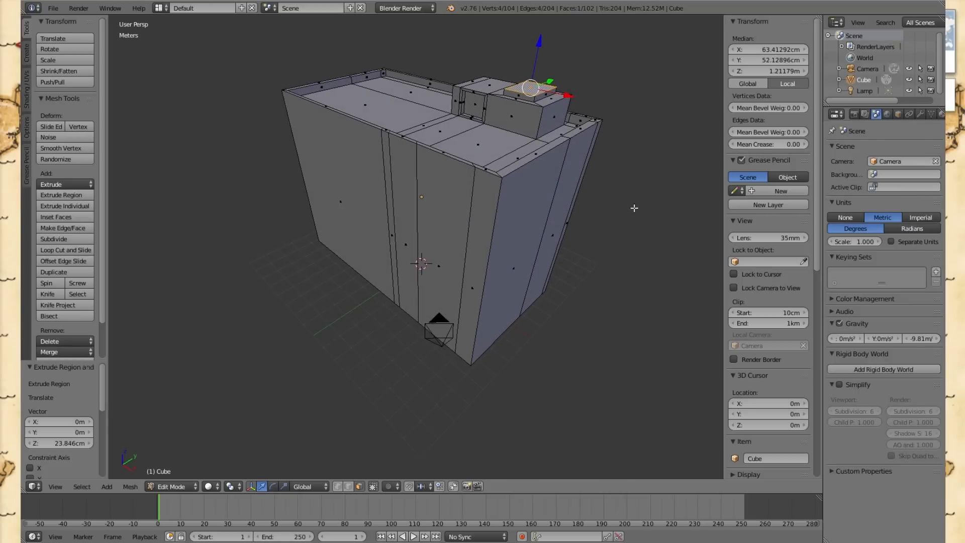
pyautogui.moveTo(635, 208); pyautogui.dragTo(588, 198, button='middle')
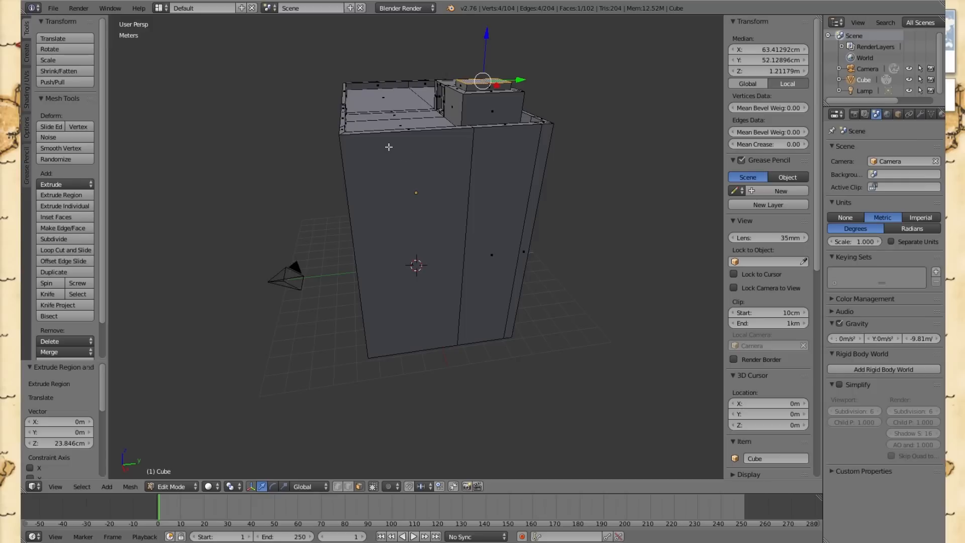
pyautogui.moveTo(324, 129); pyautogui.dragTo(371, 146, button='middle')
pyautogui.rightClick(474, 155)
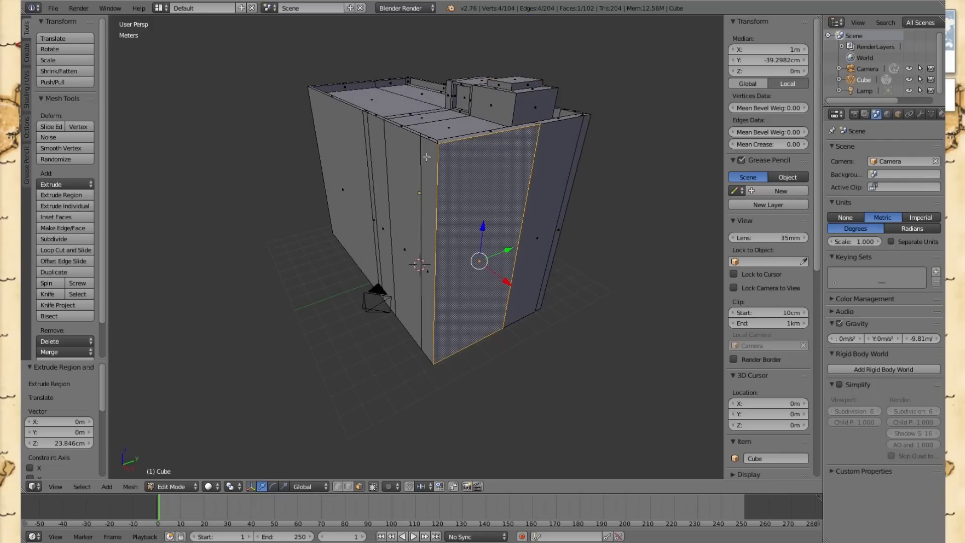
pyautogui.rightClick(403, 153)
pyautogui.rightClick(494, 161)
pyautogui.hotkey('ctrl', 'r')
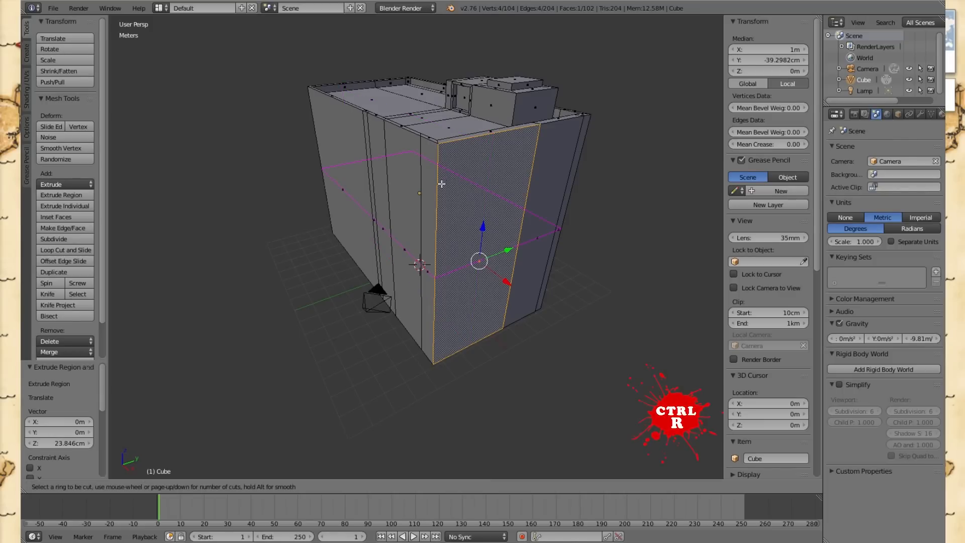
pyautogui.click(422, 170)
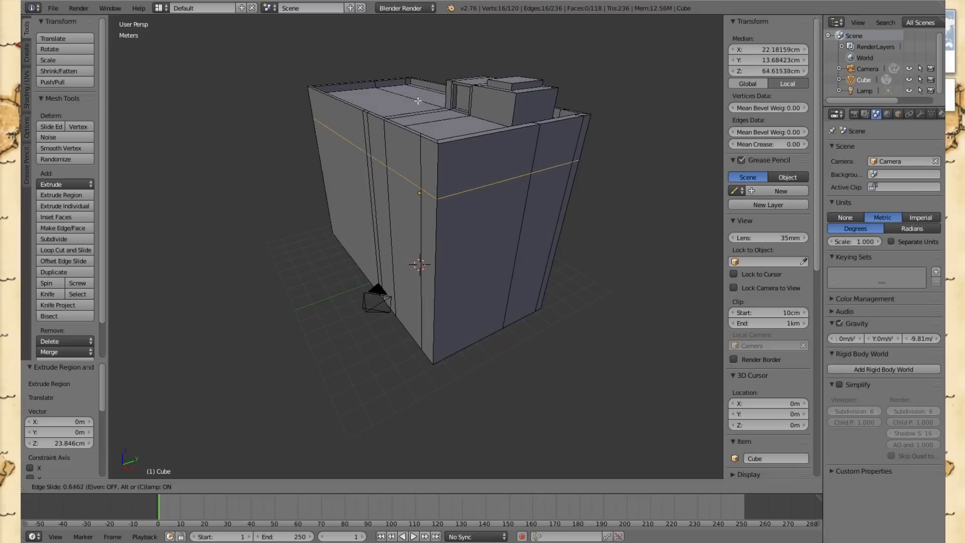
pyautogui.click(407, 76)
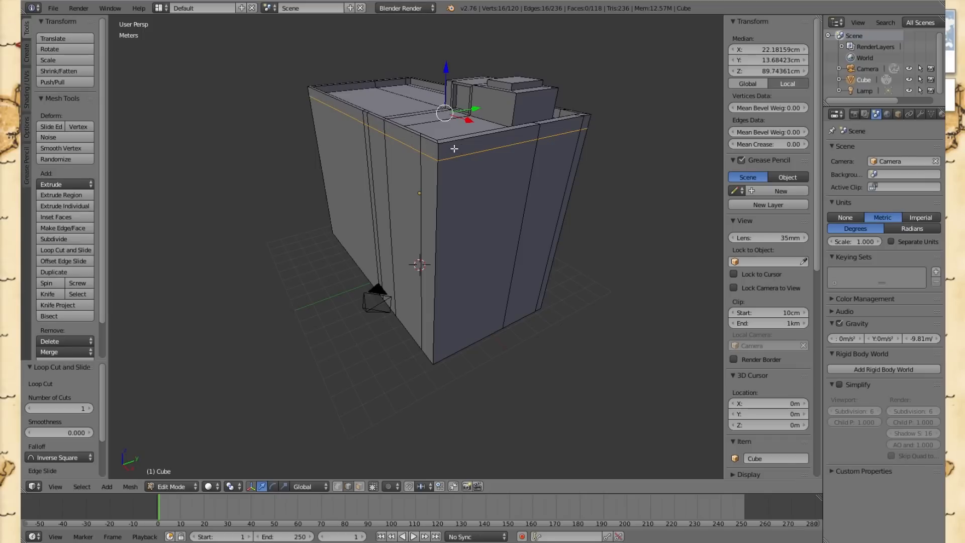
# - In face selection, select every outer face of the narrow band running around the block's upper edge
pyautogui.moveTo(629, 140)
pyautogui.mouseDown(button='middle')
pyautogui.moveTo(528, 158)
pyautogui.moveTo(387, 149)
pyautogui.moveTo(623, 141)
pyautogui.mouseUp(button='middle')
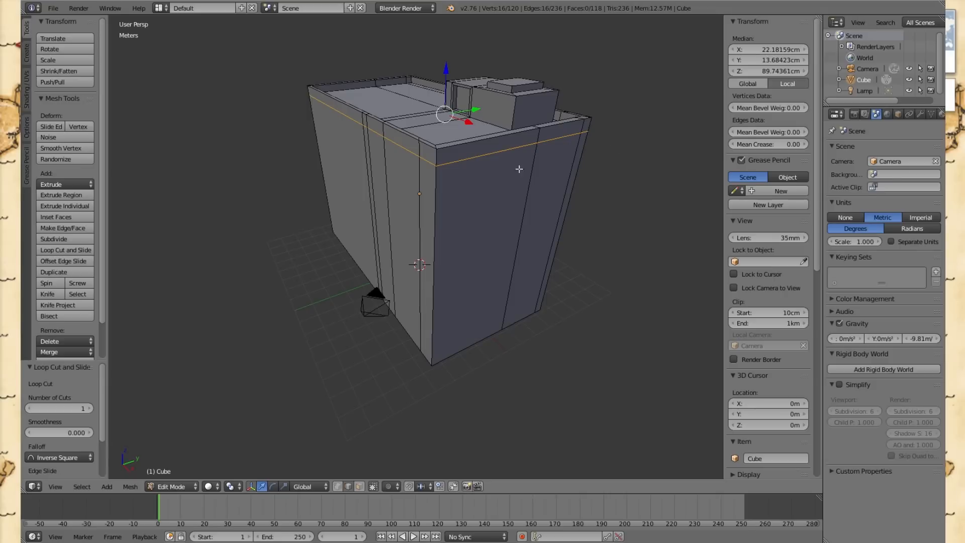
pyautogui.rightClick(462, 153)
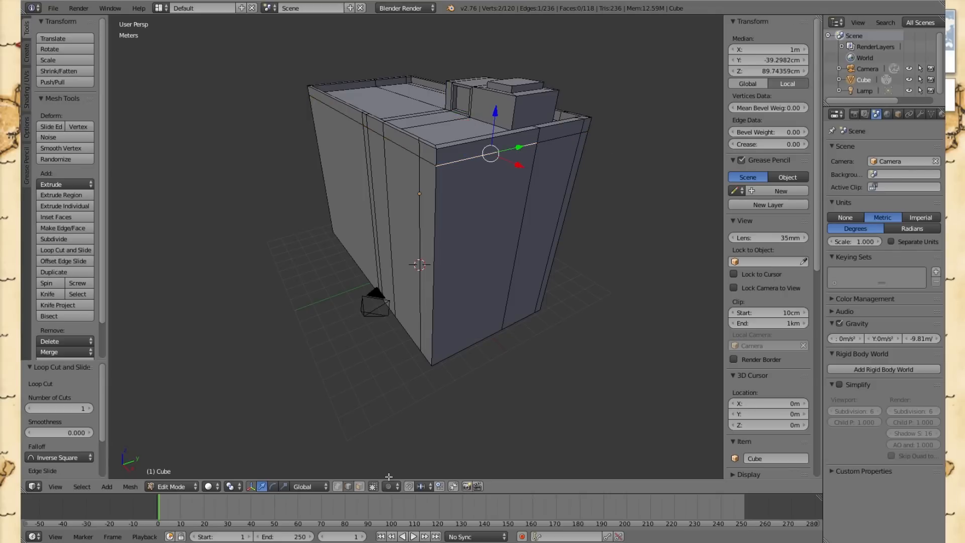
pyautogui.click(359, 487)
pyautogui.rightClick(463, 159)
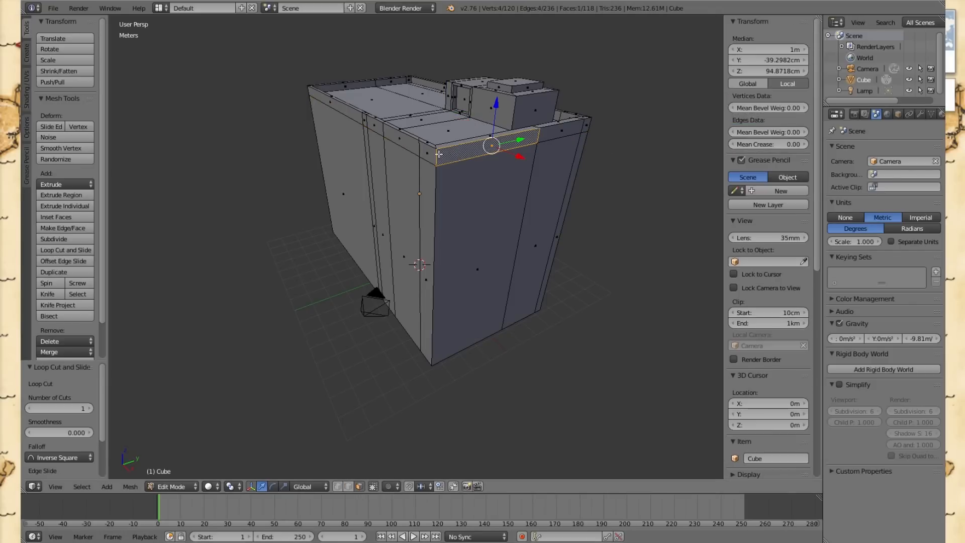
pyautogui.keyDown('shift'); pyautogui.rightClick(428, 153); pyautogui.keyUp('shift')
pyautogui.keyDown('shift'); pyautogui.rightClick(397, 143); pyautogui.keyUp('shift')
pyautogui.keyDown('shift'); pyautogui.rightClick(375, 125); pyautogui.keyUp('shift')
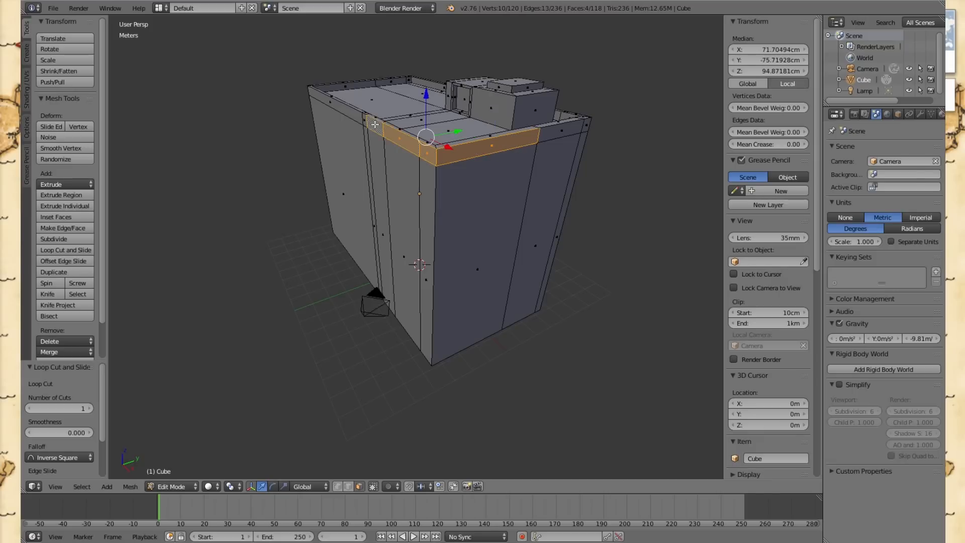
pyautogui.keyDown('shift'); pyautogui.rightClick(367, 121); pyautogui.keyUp('shift')
pyautogui.keyDown('shift'); pyautogui.rightClick(347, 112); pyautogui.keyUp('shift')
pyautogui.moveTo(289, 135); pyautogui.dragTo(505, 140, button='middle')
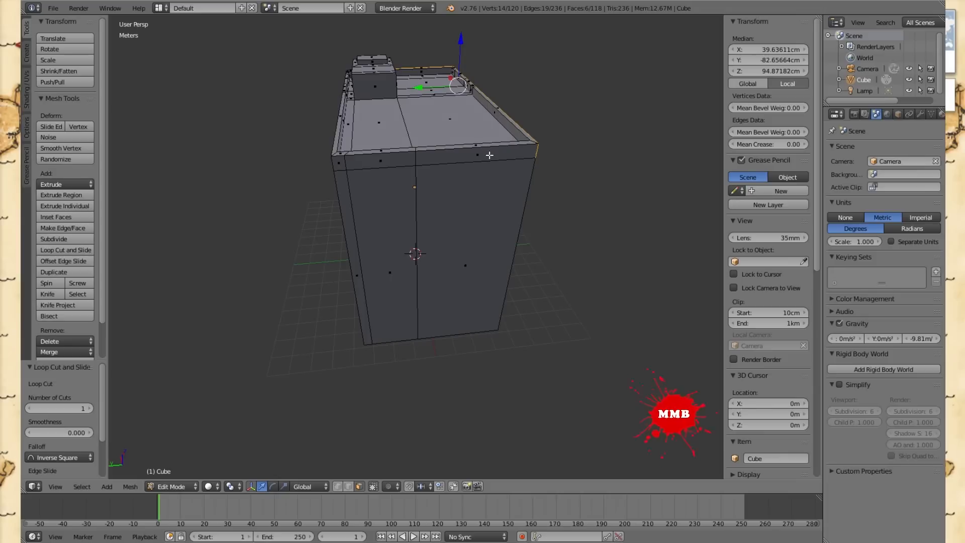
pyautogui.keyDown('shift'); pyautogui.rightClick(489, 156); pyautogui.keyUp('shift')
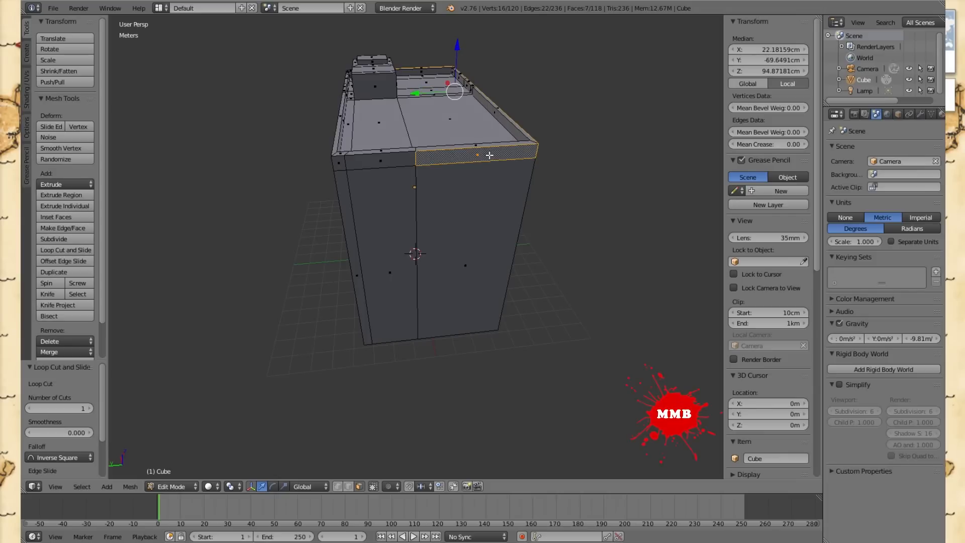
pyautogui.keyDown('shift'); pyautogui.rightClick(393, 161); pyautogui.keyUp('shift')
pyautogui.keyDown('shift'); pyautogui.rightClick(336, 164); pyautogui.keyUp('shift')
pyautogui.moveTo(333, 164); pyautogui.dragTo(402, 167, button='middle')
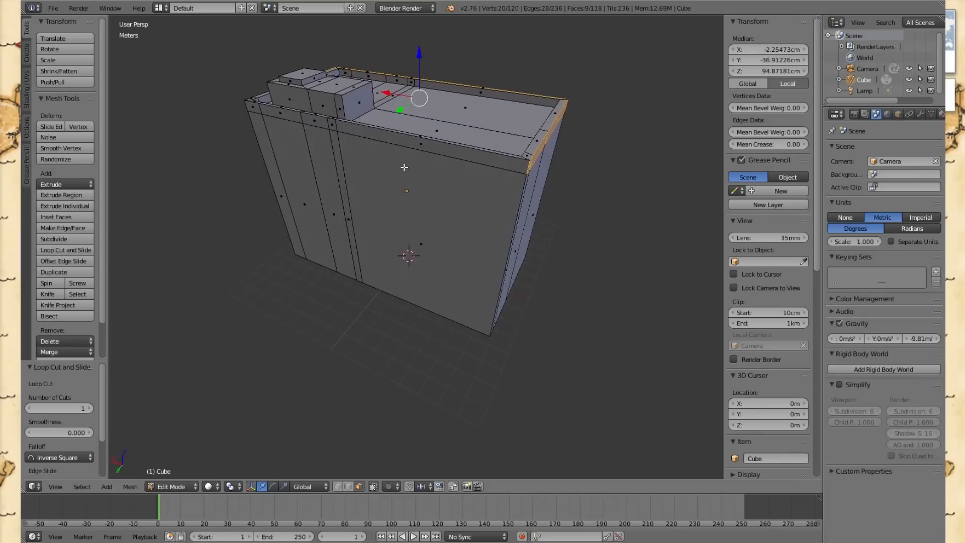
pyautogui.keyDown('shift'); pyautogui.rightClick(445, 152); pyautogui.keyUp('shift')
pyautogui.keyDown('shift'); pyautogui.rightClick(332, 125); pyautogui.keyUp('shift')
pyautogui.keyDown('shift'); pyautogui.rightClick(315, 124); pyautogui.keyUp('shift')
pyautogui.keyDown('shift'); pyautogui.rightClick(284, 115); pyautogui.keyUp('shift')
pyautogui.keyDown('shift'); pyautogui.rightClick(253, 110); pyautogui.keyUp('shift')
pyautogui.moveTo(248, 119); pyautogui.dragTo(498, 187, button='middle')
pyautogui.keyDown('shift'); pyautogui.rightClick(496, 184); pyautogui.keyUp('shift')
pyautogui.keyDown('shift'); pyautogui.rightClick(458, 189); pyautogui.keyUp('shift')
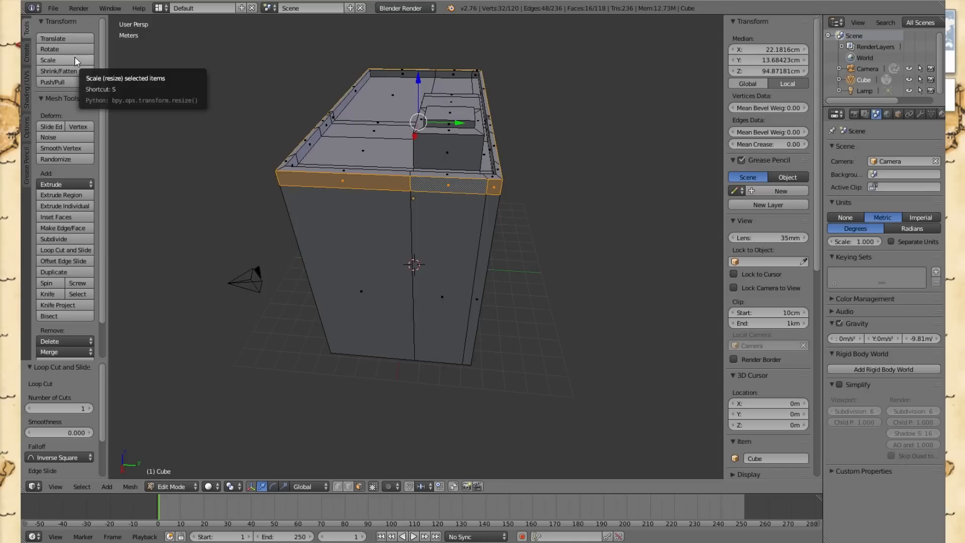
# - Try scaling the selected upper band outward by about 1.413, and undo the scaling
pyautogui.press('s')
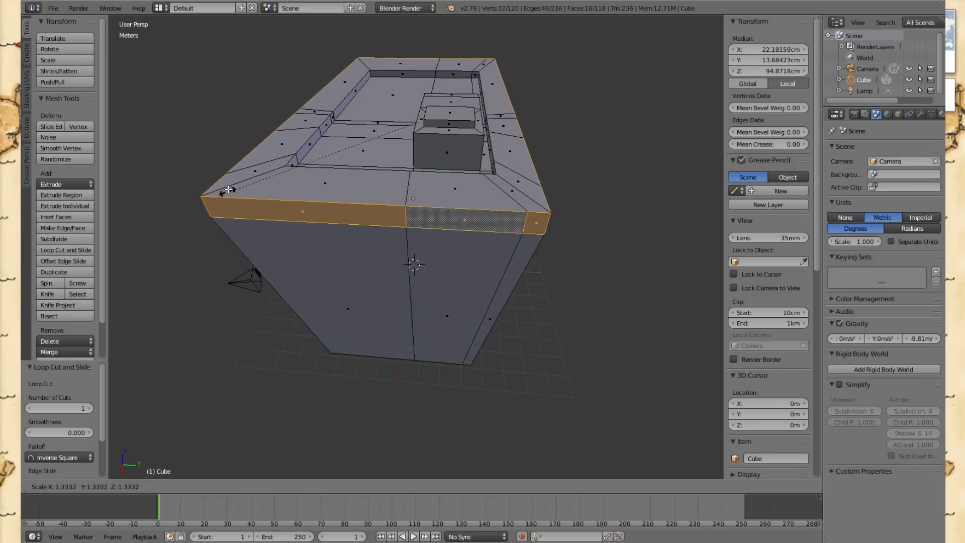
pyautogui.click(203, 112)
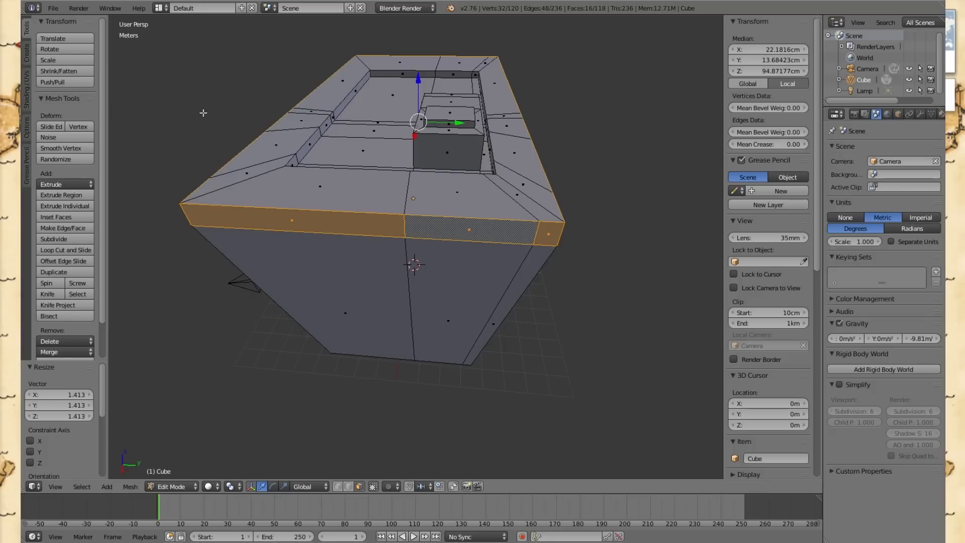
pyautogui.hotkey('ctrl', 'z')
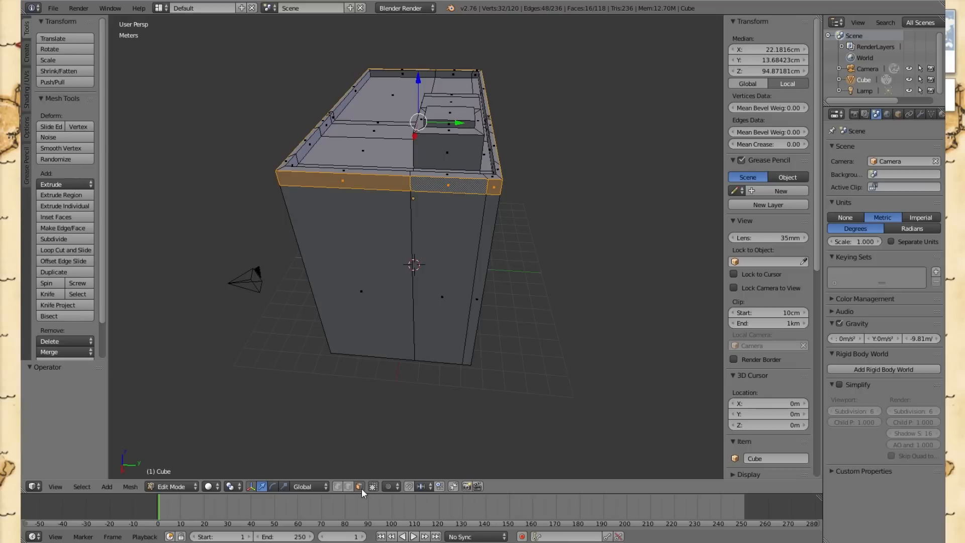
# - Add a second horizontal loop cut around the block and slide it up to just below the upper band
pyautogui.rightClick(365, 220)
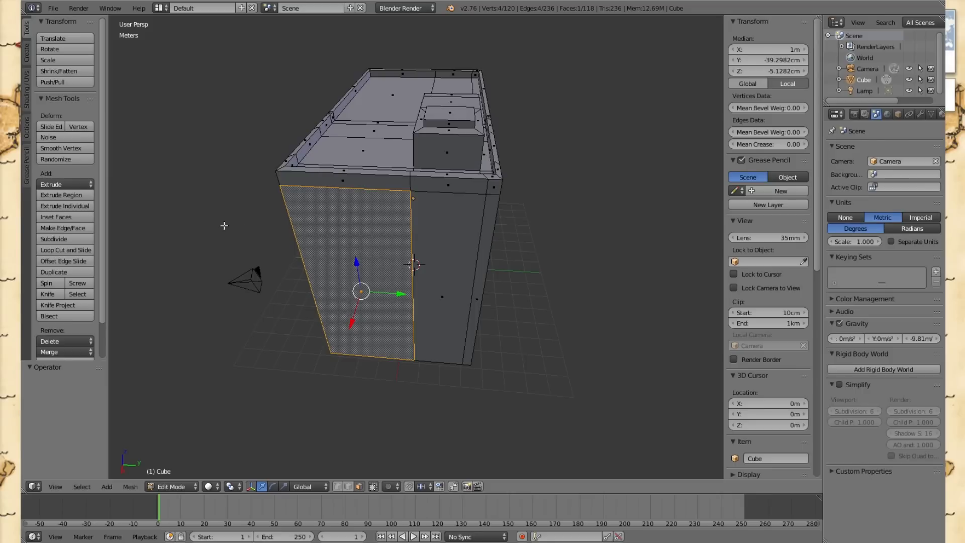
pyautogui.hotkey('ctrl', 'r')
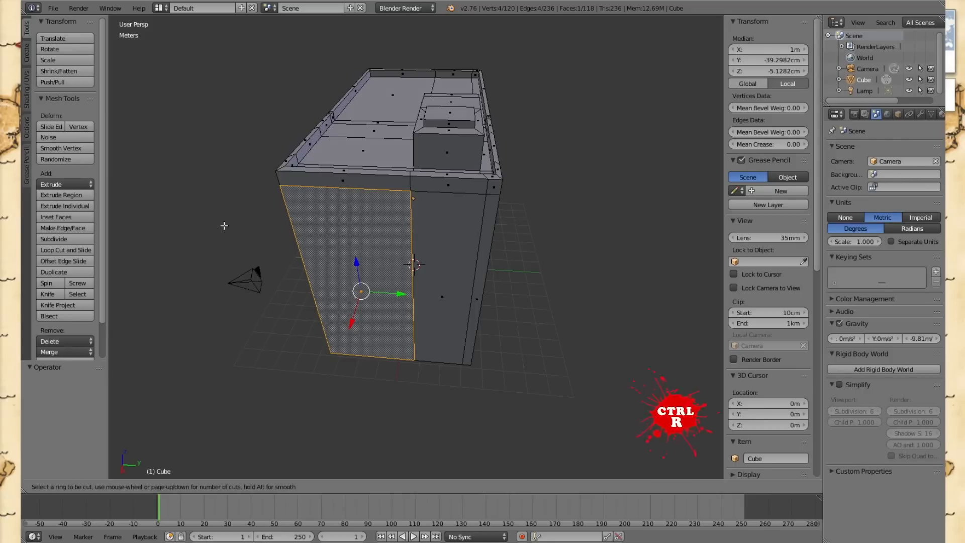
pyautogui.click(318, 225)
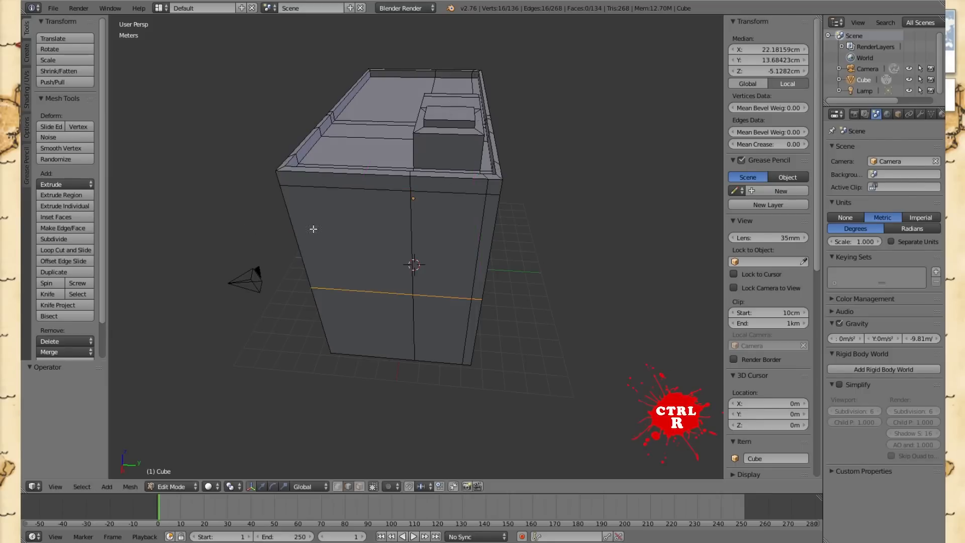
pyautogui.click(285, 149)
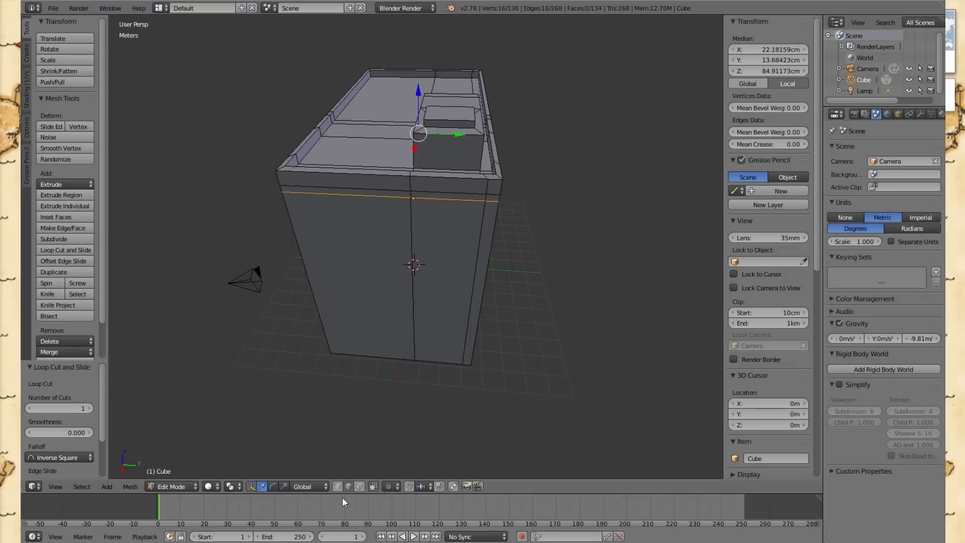
# - In face selection, select the outer upper-band faces along the block's end beside the raised box and the adjoining long side
pyautogui.click(359, 486)
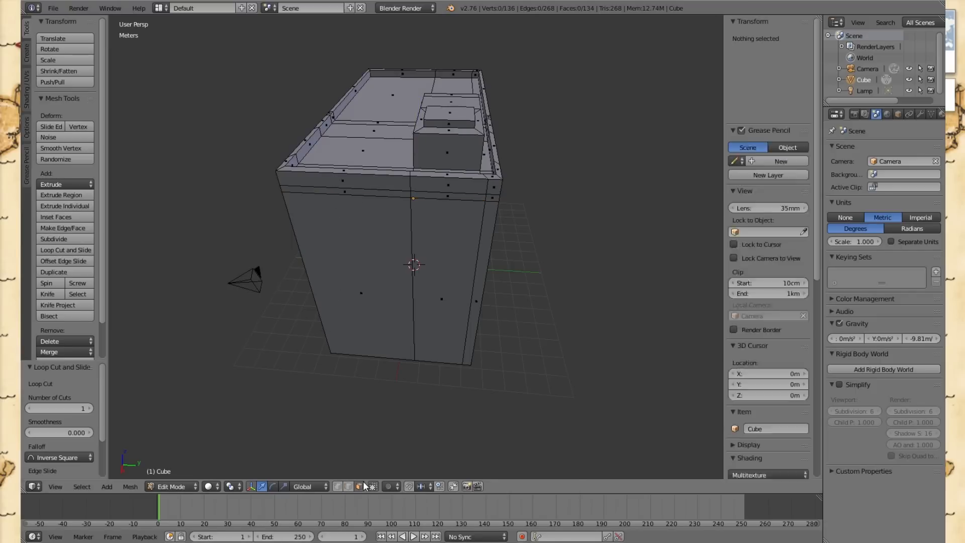
pyautogui.rightClick(358, 179)
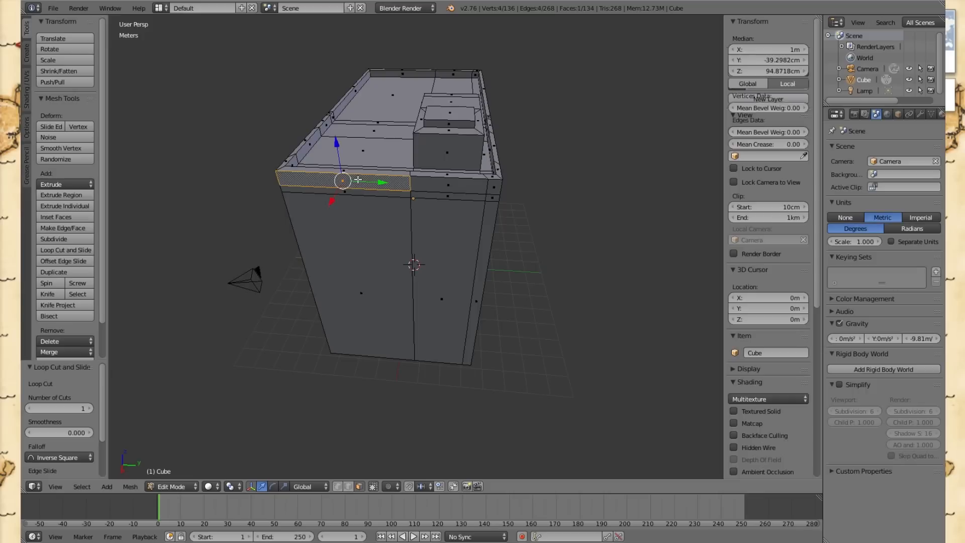
pyautogui.keyDown('shift'); pyautogui.rightClick(439, 185); pyautogui.keyUp('shift')
pyautogui.keyDown('shift'); pyautogui.rightClick(492, 191); pyautogui.keyUp('shift')
pyautogui.moveTo(521, 196); pyautogui.dragTo(274, 152, button='middle')
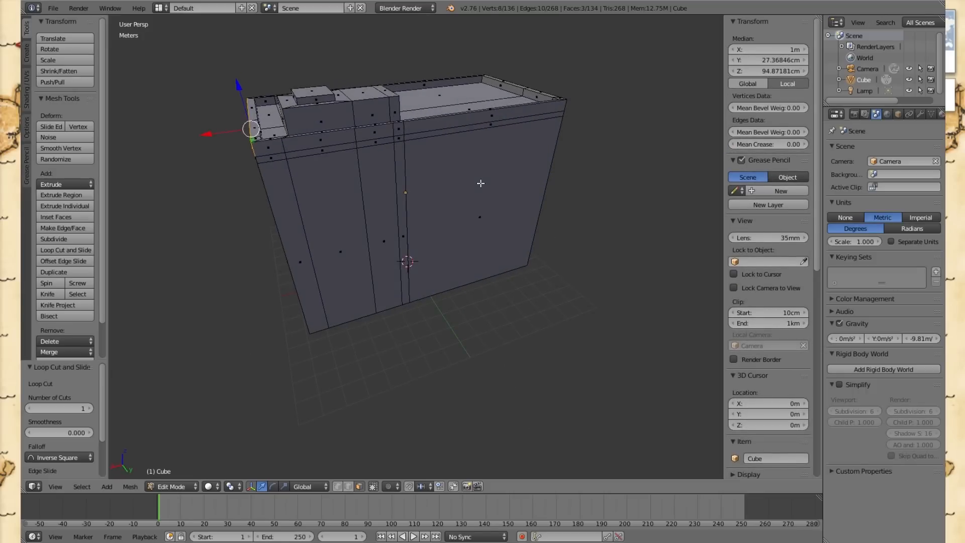
pyautogui.keyDown('shift'); pyautogui.rightClick(268, 148); pyautogui.keyUp('shift')
pyautogui.keyDown('shift'); pyautogui.rightClick(309, 143); pyautogui.keyUp('shift')
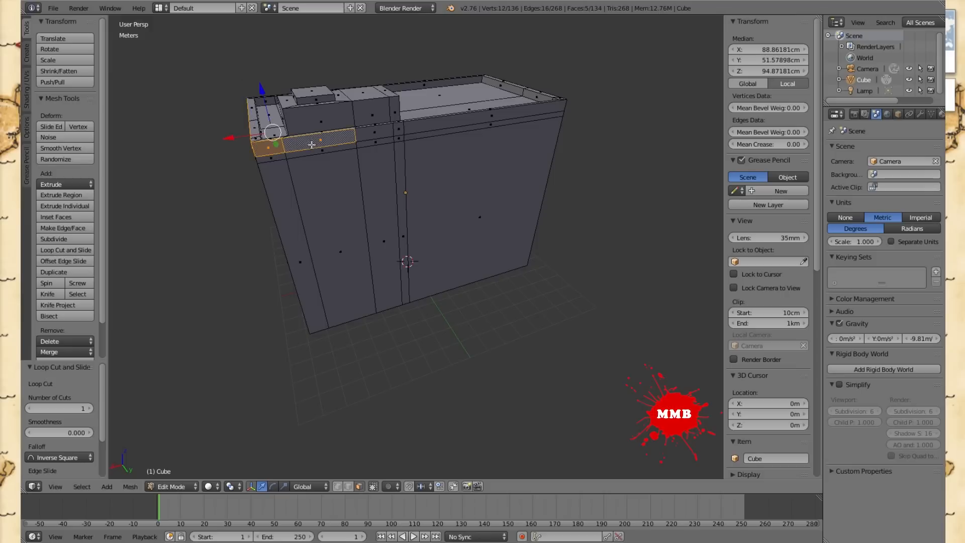
pyautogui.keyDown('shift'); pyautogui.rightClick(371, 133); pyautogui.keyUp('shift')
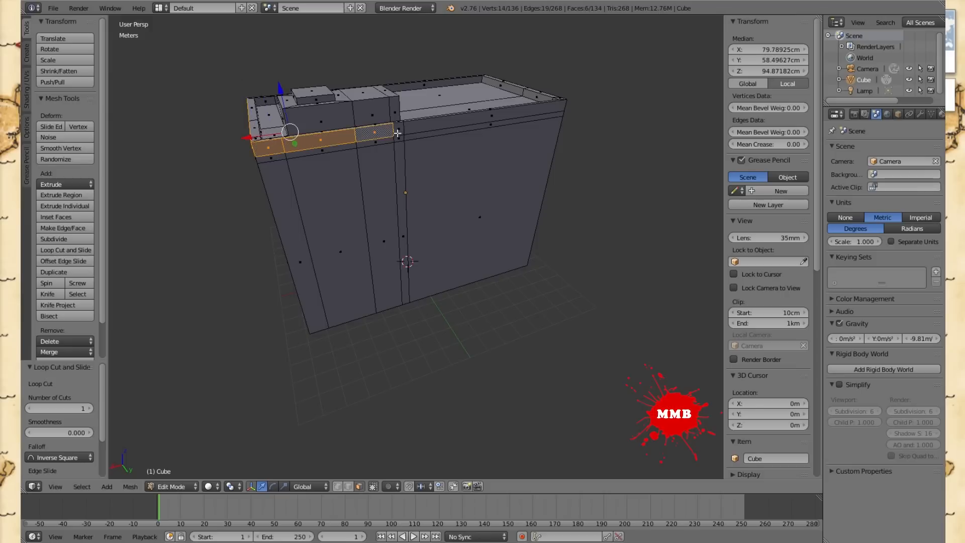
pyautogui.keyDown('shift'); pyautogui.rightClick(426, 130); pyautogui.keyUp('shift')
# - Extend the selection to the upper-band faces on the opposite end and the remaining long side, completing the ring
pyautogui.moveTo(644, 141); pyautogui.dragTo(504, 147, button='middle')
pyautogui.keyDown('shift'); pyautogui.rightClick(316, 184); pyautogui.keyUp('shift')
pyautogui.keyDown('shift'); pyautogui.rightClick(348, 185); pyautogui.keyUp('shift')
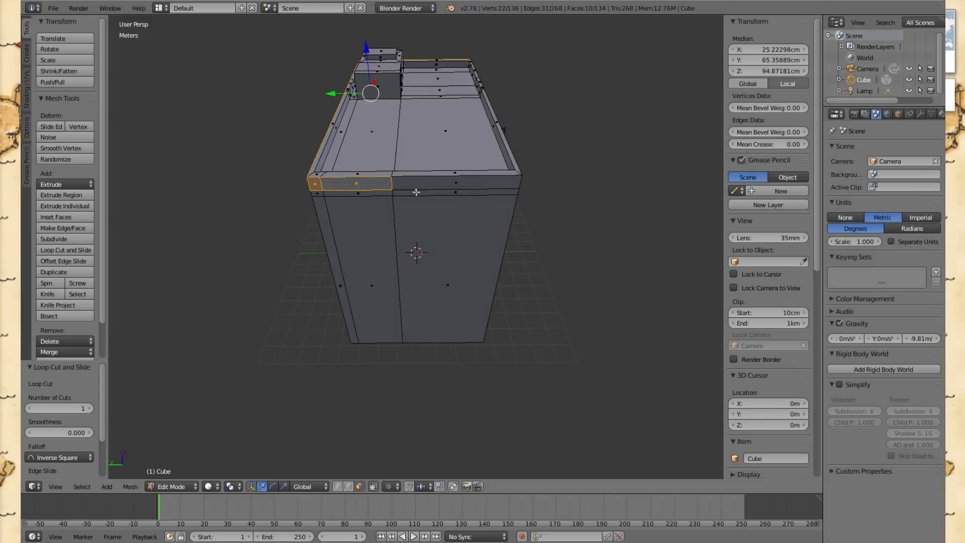
pyautogui.keyDown('shift'); pyautogui.rightClick(416, 182); pyautogui.keyUp('shift')
pyautogui.moveTo(621, 195); pyautogui.dragTo(537, 195, button='middle')
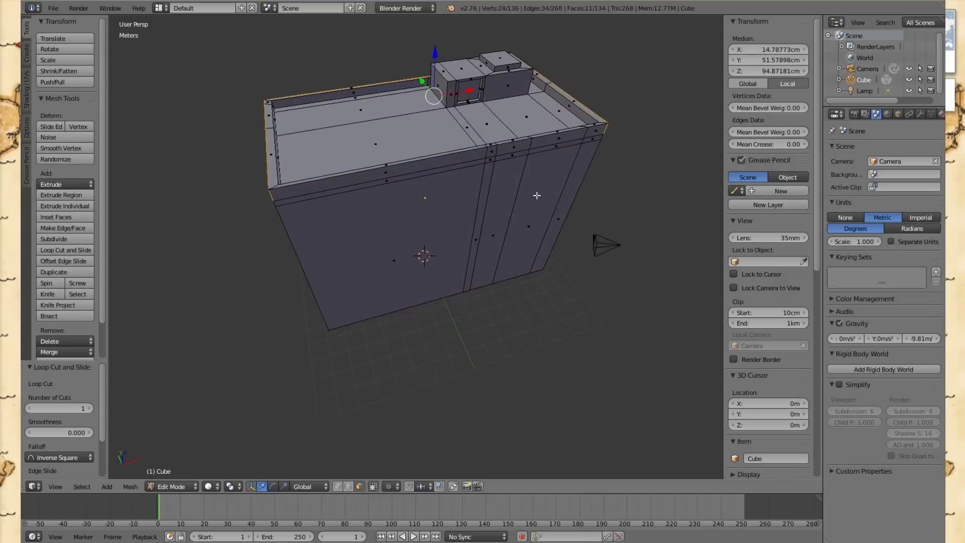
pyautogui.keyDown('shift'); pyautogui.rightClick(370, 178); pyautogui.keyUp('shift')
pyautogui.keyDown('shift'); pyautogui.rightClick(489, 152); pyautogui.keyUp('shift')
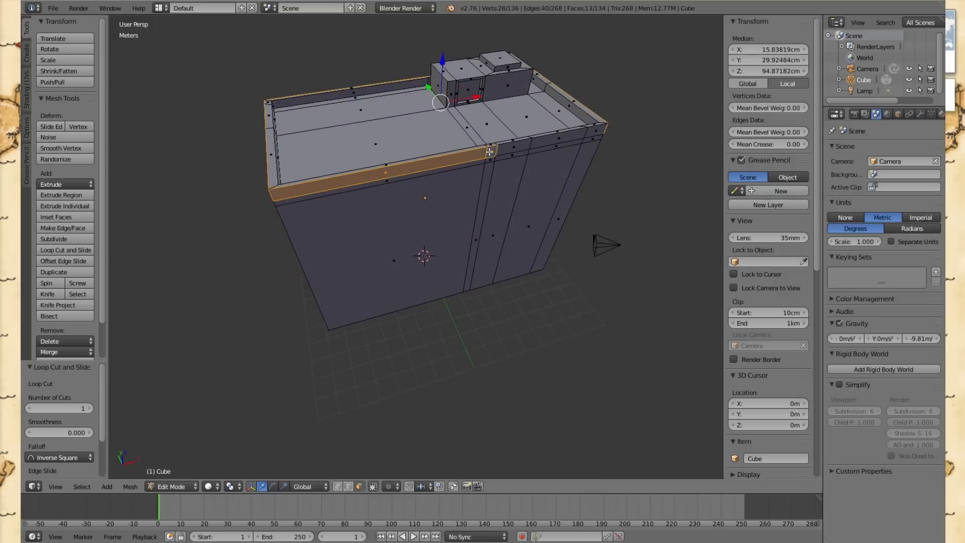
pyautogui.keyDown('shift'); pyautogui.rightClick(526, 143); pyautogui.keyUp('shift')
pyautogui.keyDown('shift'); pyautogui.rightClick(547, 140); pyautogui.keyUp('shift')
pyautogui.keyDown('shift'); pyautogui.rightClick(589, 132); pyautogui.keyUp('shift')
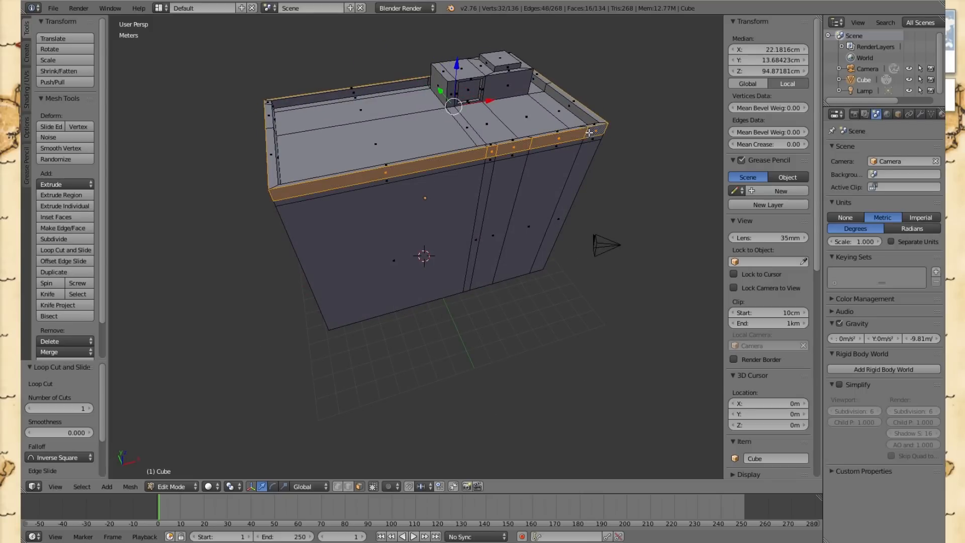
# - Scale the selected upper band outward by about 1.035 to form a protruding rim, and inspect it from several sides
pyautogui.moveTo(663, 145); pyautogui.dragTo(537, 125, button='middle')
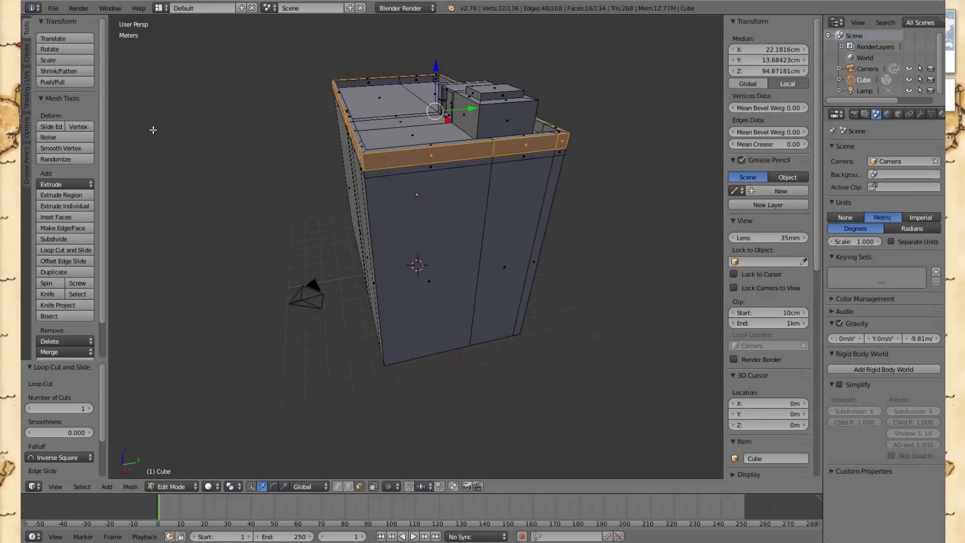
pyautogui.press('s')
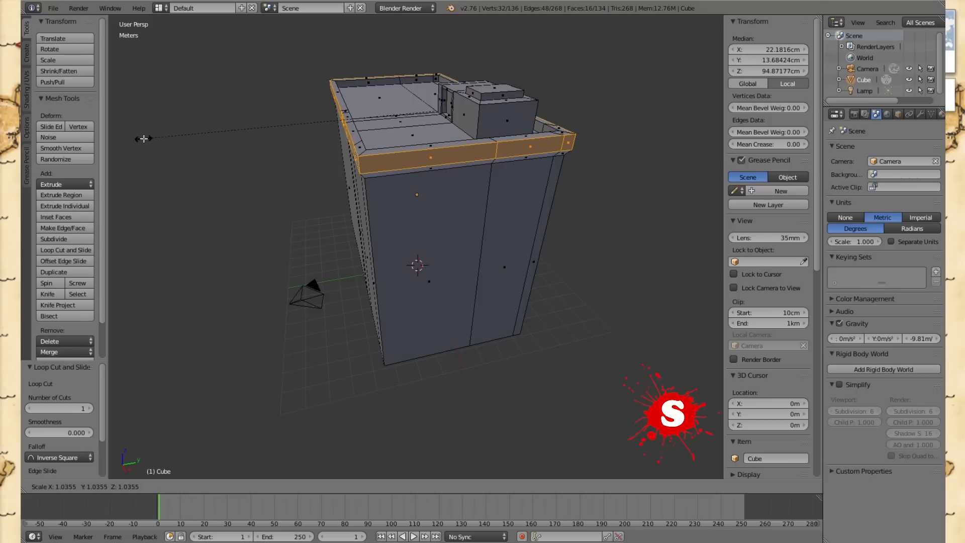
pyautogui.click(143, 138)
pyautogui.moveTo(598, 238); pyautogui.dragTo(555, 224, button='middle')
pyautogui.rightClick(444, 315)
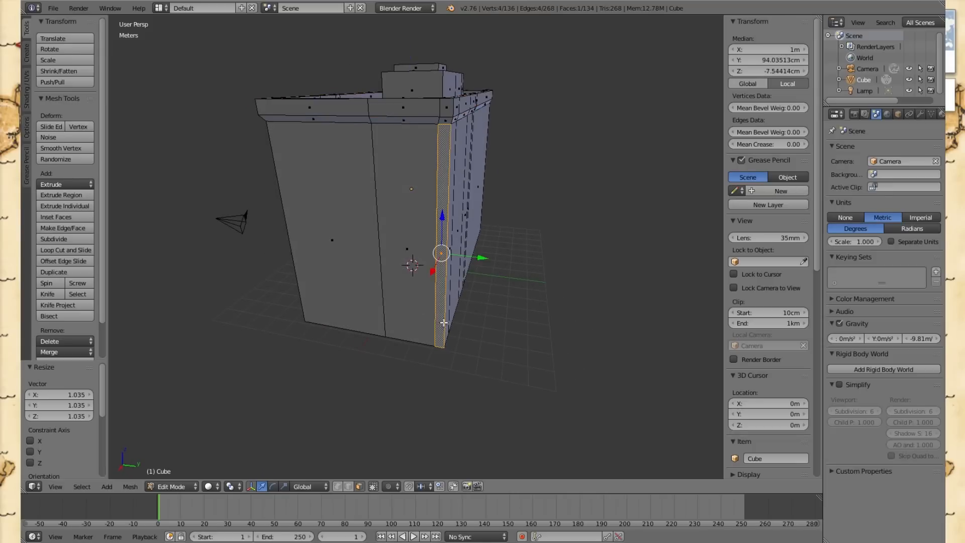
pyautogui.moveTo(500, 330); pyautogui.dragTo(548, 260, button='middle')
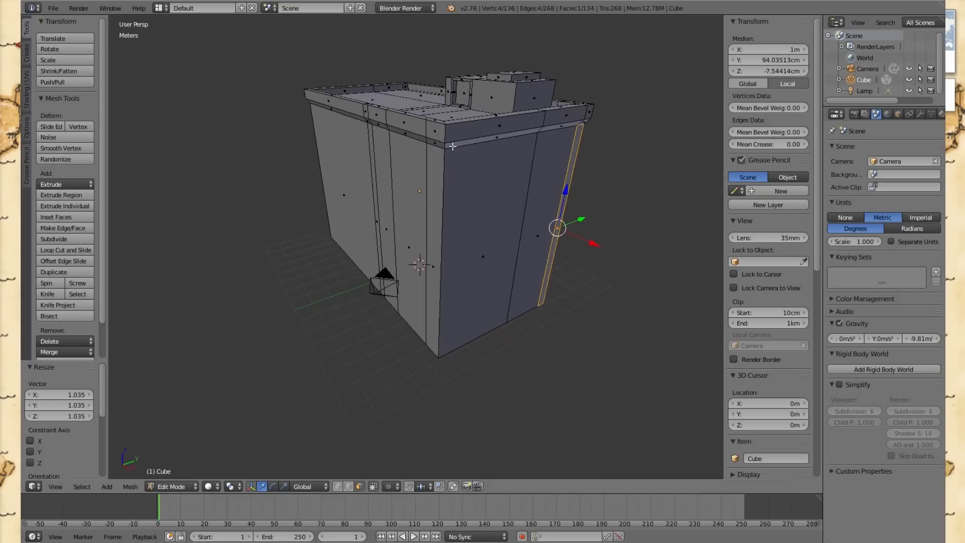
pyautogui.moveTo(667, 194); pyautogui.dragTo(607, 173, button='middle')
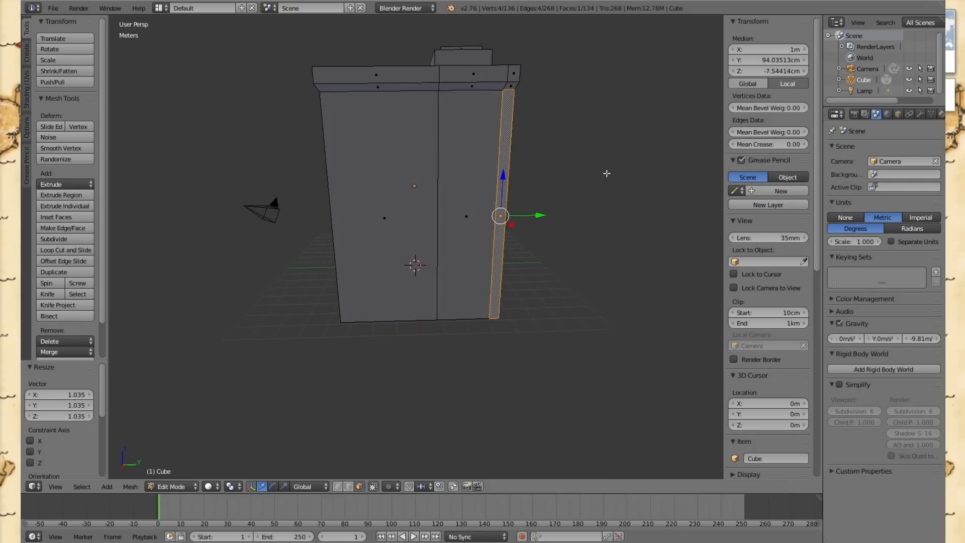
# - Add a horizontal loop cut around the block, slide it down to about -0.84 near the base, and clear the selection
pyautogui.rightClick(389, 311)
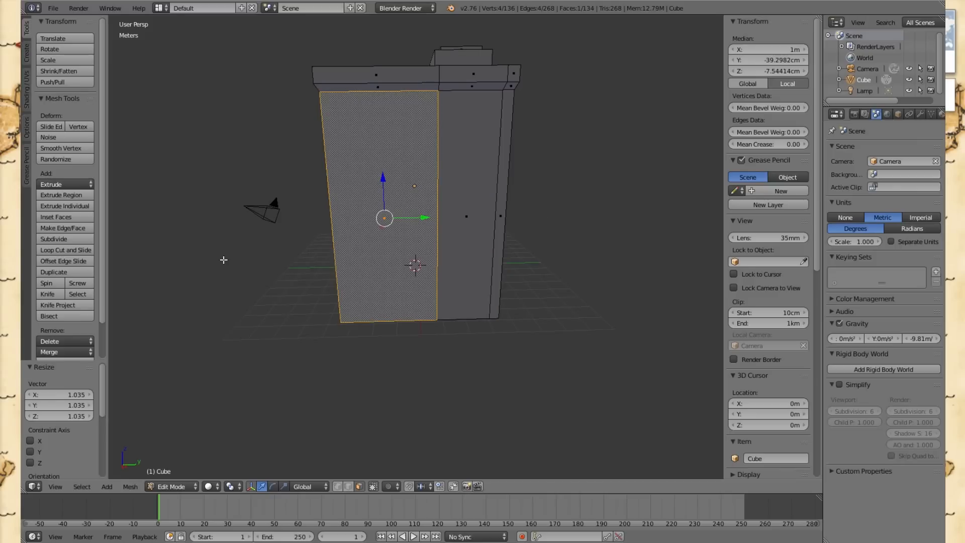
pyautogui.hotkey('ctrl', 'r')
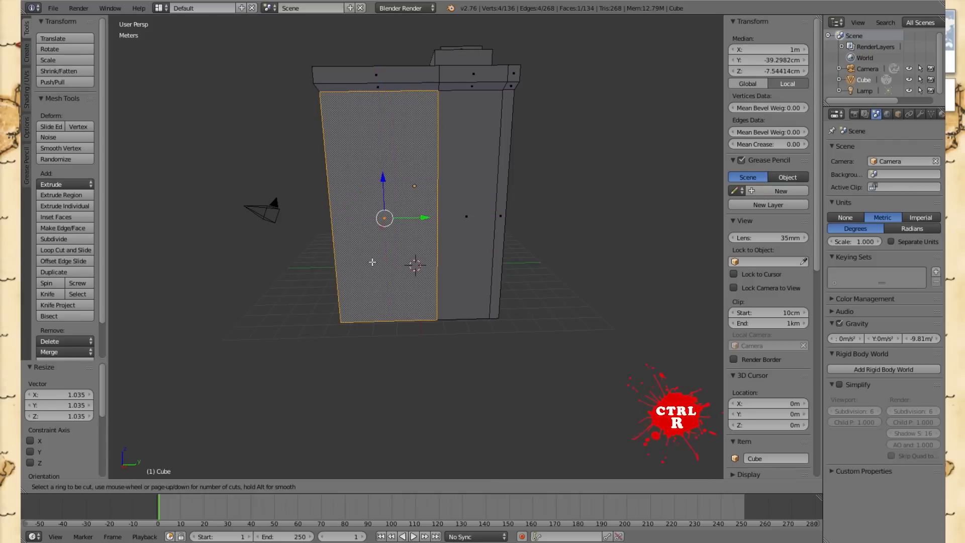
pyautogui.click(347, 232)
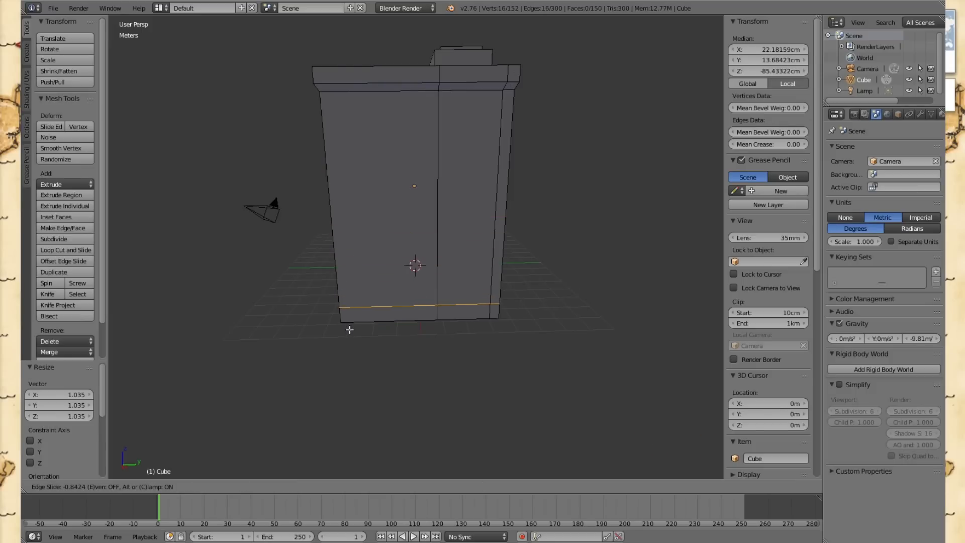
pyautogui.click(350, 330)
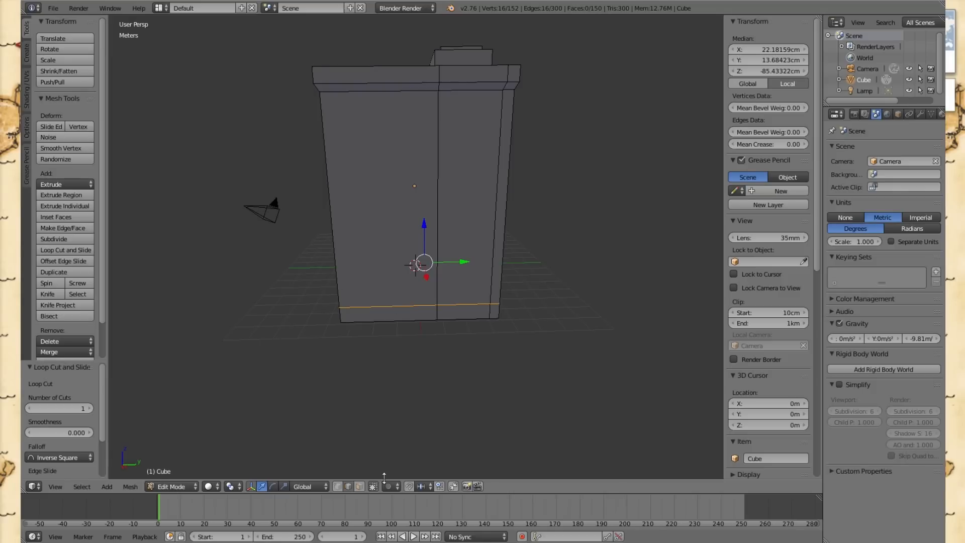
pyautogui.press('a')
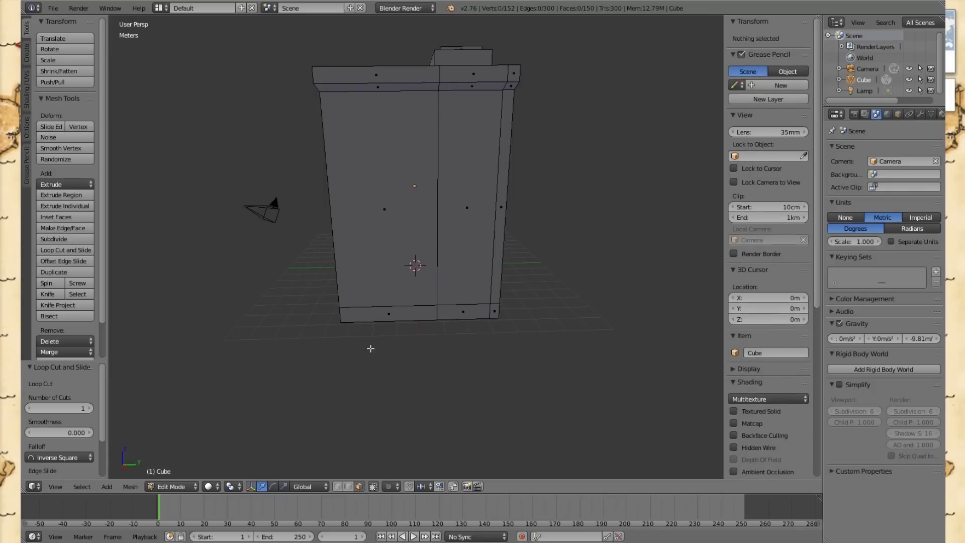
# - Add another horizontal loop cut, slide it to about -0.92 just above the lower one, and clear the selection
pyautogui.rightClick(378, 250)
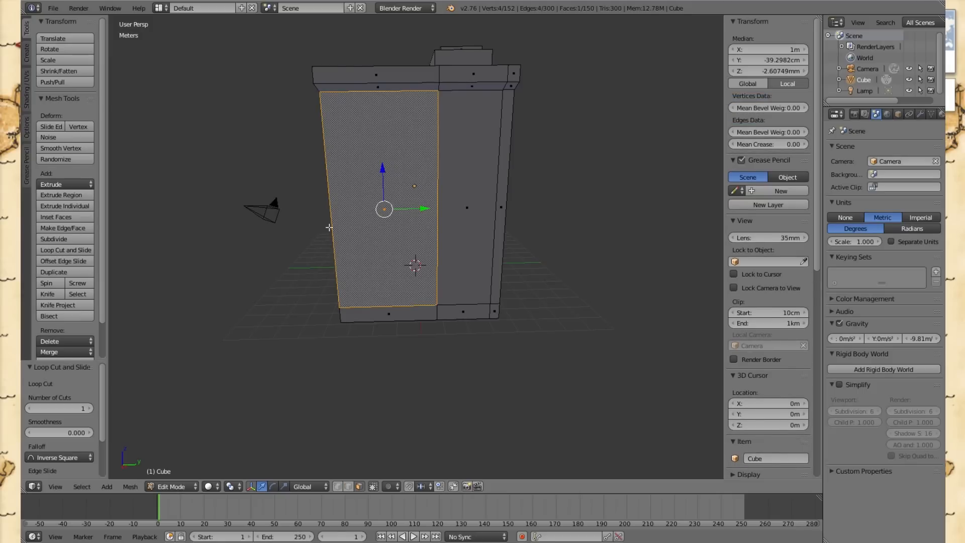
pyautogui.hotkey('ctrl', 'r')
pyautogui.click(351, 218)
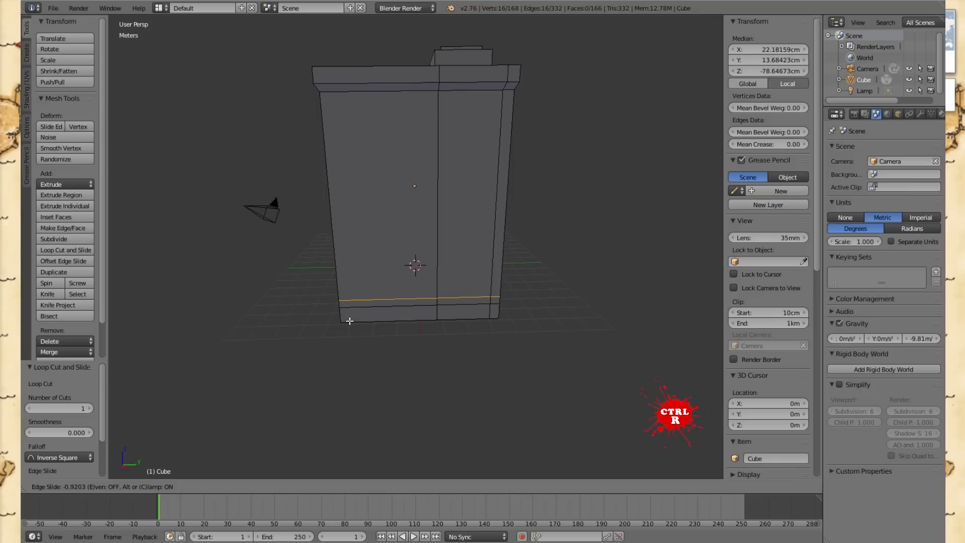
pyautogui.click(351, 321)
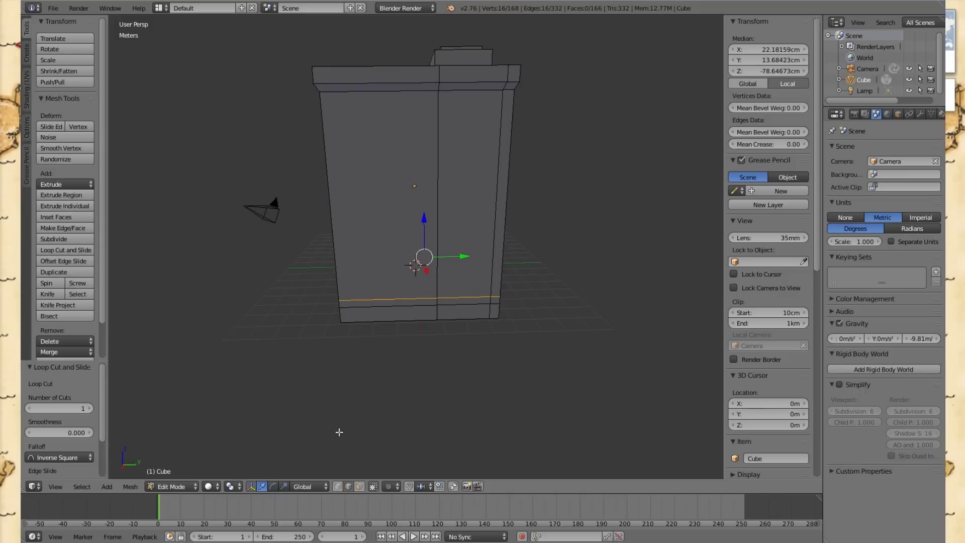
pyautogui.press('a')
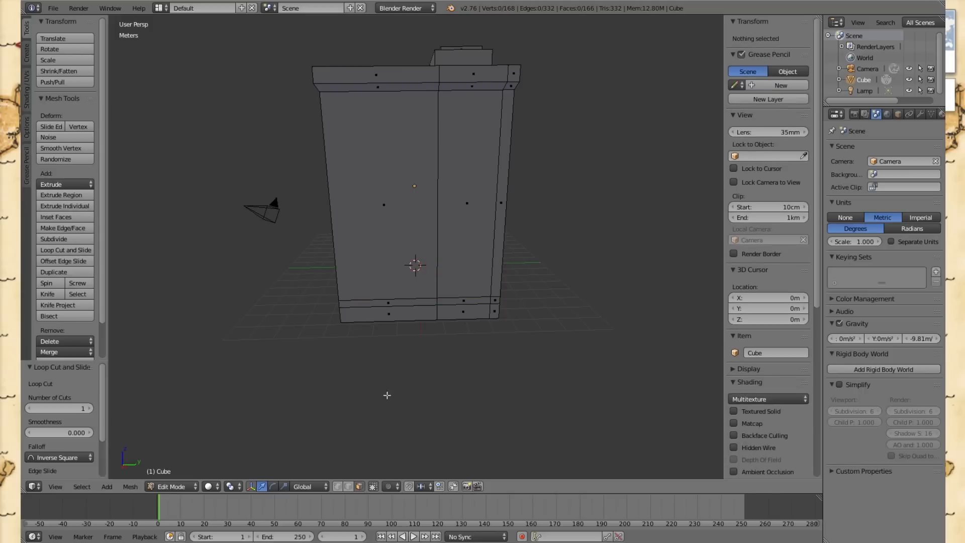
# - Select the lowest-band faces along the block's end beside the raised box and the adjoining long side
pyautogui.rightClick(406, 313)
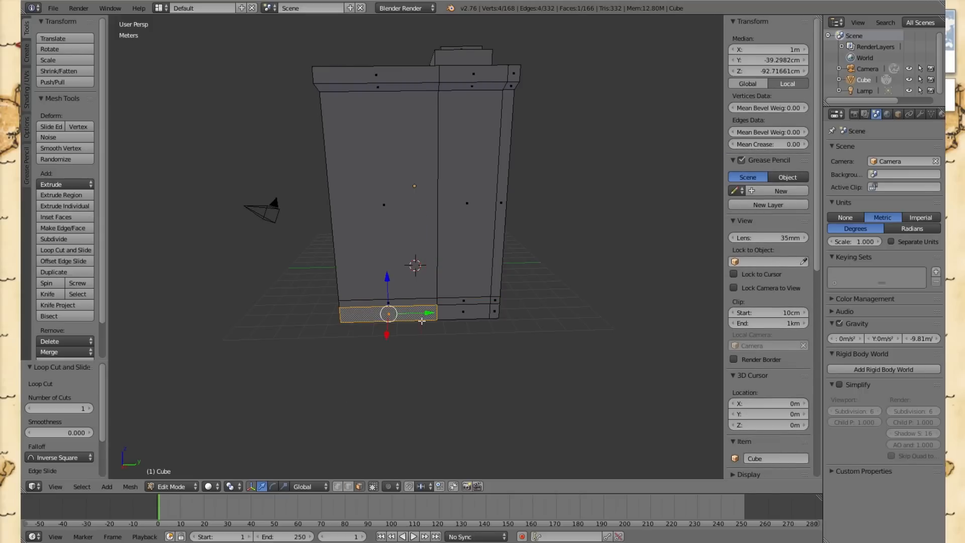
pyautogui.keyDown('shift'); pyautogui.rightClick(454, 316); pyautogui.keyUp('shift')
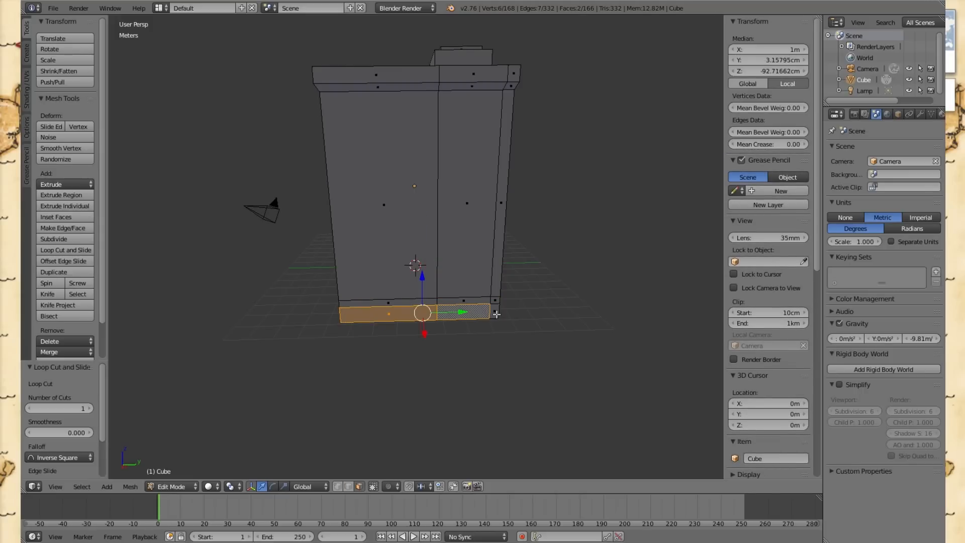
pyautogui.keyDown('shift'); pyautogui.rightClick(496, 313); pyautogui.keyUp('shift')
pyautogui.moveTo(667, 250); pyautogui.dragTo(545, 267, button='middle')
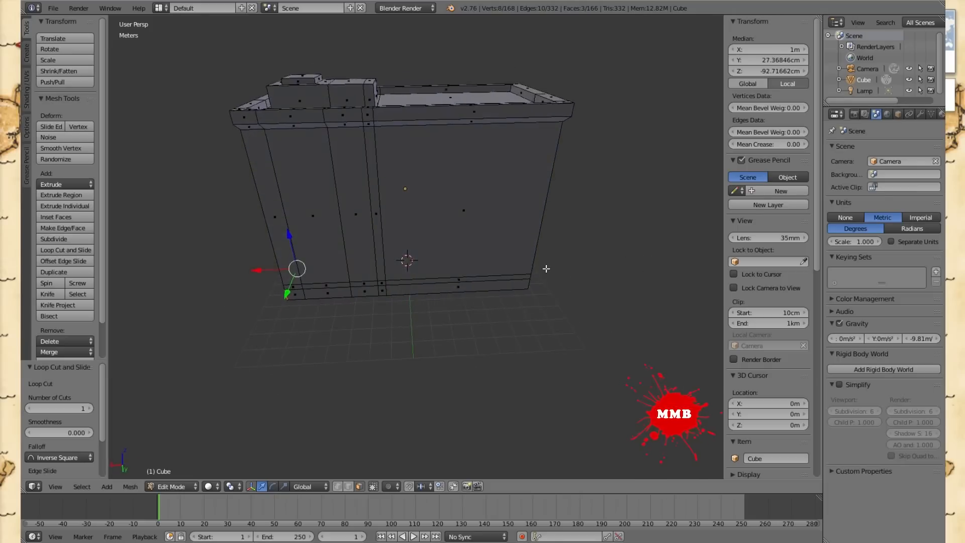
pyautogui.keyDown('shift'); pyautogui.rightClick(298, 296); pyautogui.keyUp('shift')
pyautogui.keyDown('shift'); pyautogui.rightClick(335, 292); pyautogui.keyUp('shift')
pyautogui.keyDown('shift'); pyautogui.rightClick(371, 290); pyautogui.keyUp('shift')
pyautogui.keyDown('shift'); pyautogui.rightClick(383, 290); pyautogui.keyUp('shift')
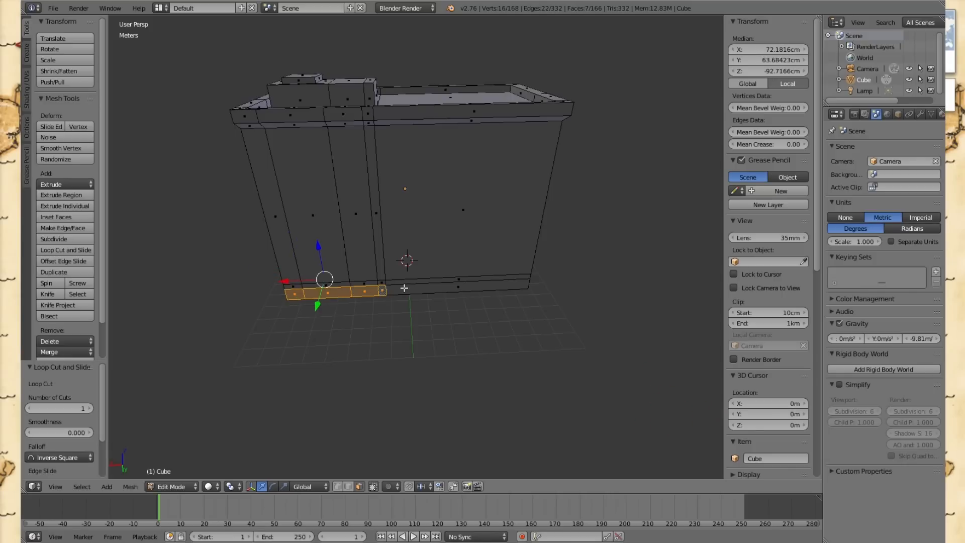
pyautogui.keyDown('shift'); pyautogui.rightClick(404, 288); pyautogui.keyUp('shift')
# - Add the lowest-band faces on the opposite end and the other long side to complete the base ring selection
pyautogui.moveTo(682, 278); pyautogui.dragTo(424, 321, button='middle')
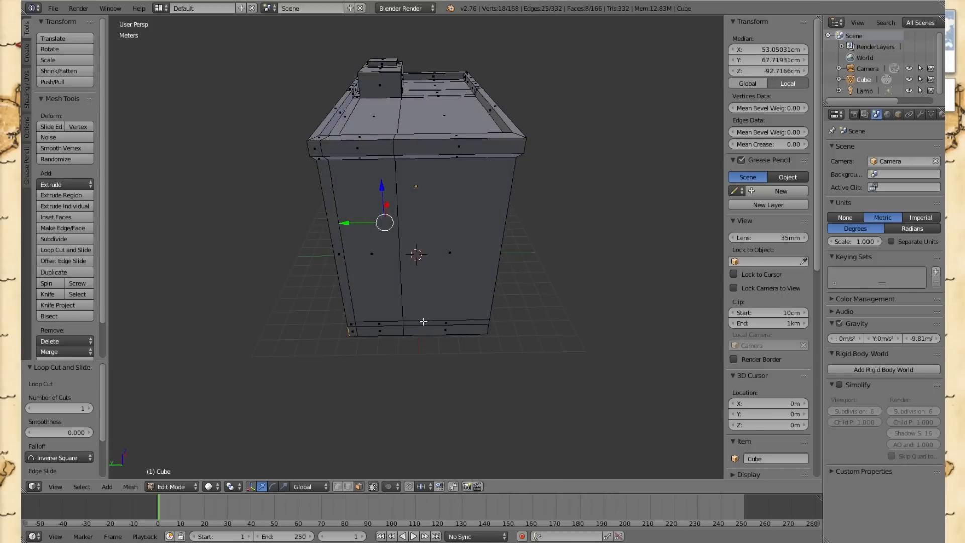
pyautogui.keyDown('shift'); pyautogui.rightClick(355, 332); pyautogui.keyUp('shift')
pyautogui.keyDown('shift'); pyautogui.rightClick(381, 330); pyautogui.keyUp('shift')
pyautogui.keyDown('shift'); pyautogui.rightClick(424, 328); pyautogui.keyUp('shift')
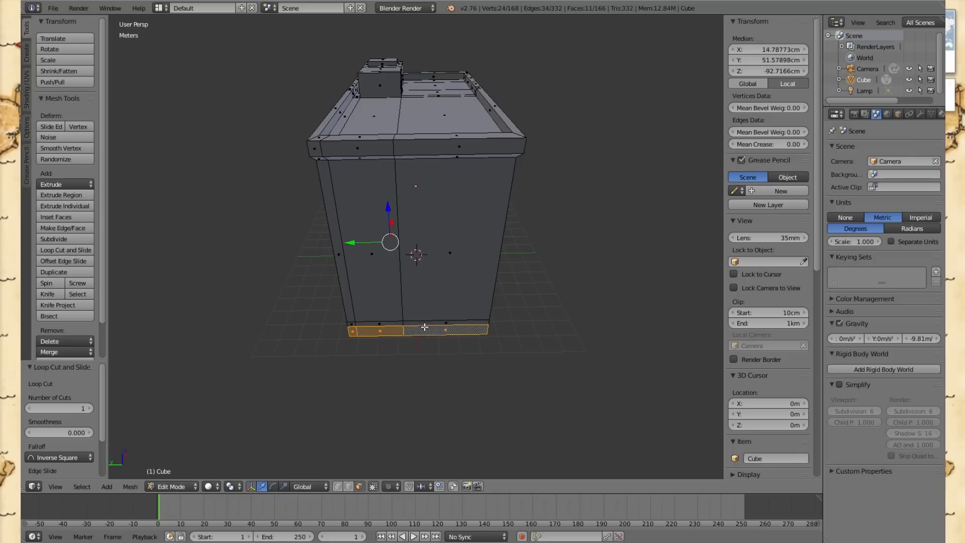
pyautogui.moveTo(600, 311); pyautogui.dragTo(455, 305, button='middle')
pyautogui.keyDown('shift'); pyautogui.rightClick(397, 301); pyautogui.keyUp('shift')
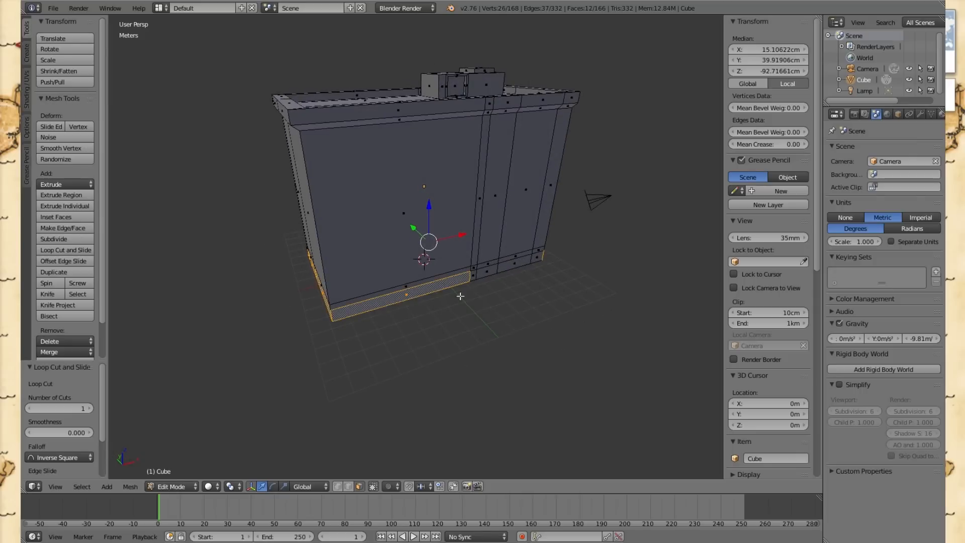
pyautogui.keyDown('shift'); pyautogui.rightClick(474, 277); pyautogui.keyUp('shift')
pyautogui.keyDown('shift'); pyautogui.rightClick(487, 272); pyautogui.keyUp('shift')
pyautogui.keyDown('shift'); pyautogui.rightClick(514, 263); pyautogui.keyUp('shift')
pyautogui.keyDown('shift'); pyautogui.rightClick(535, 258); pyautogui.keyUp('shift')
# - Scale the selected base band outward by about 1.039 to form a protruding foot, and inspect the block's sides
pyautogui.moveTo(652, 252); pyautogui.dragTo(514, 260, button='middle')
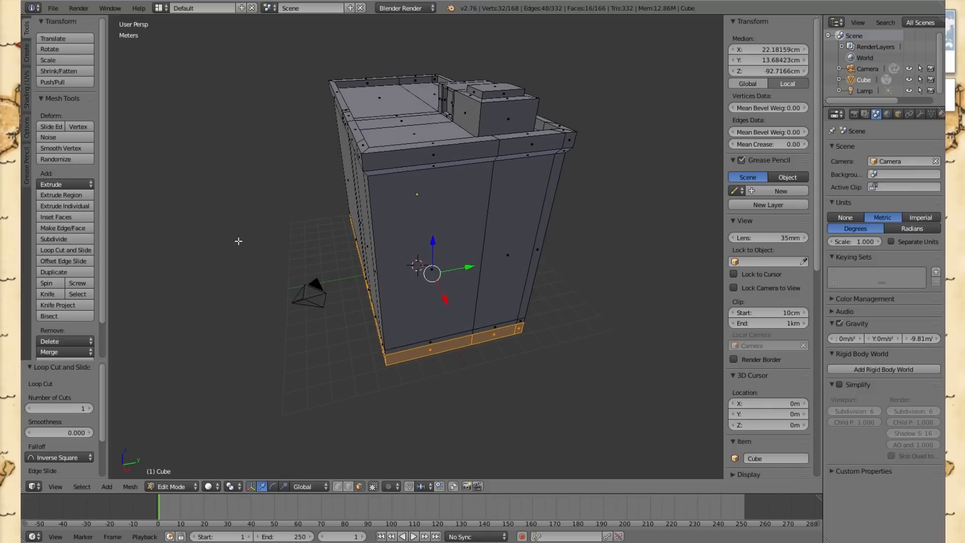
pyautogui.press('s')
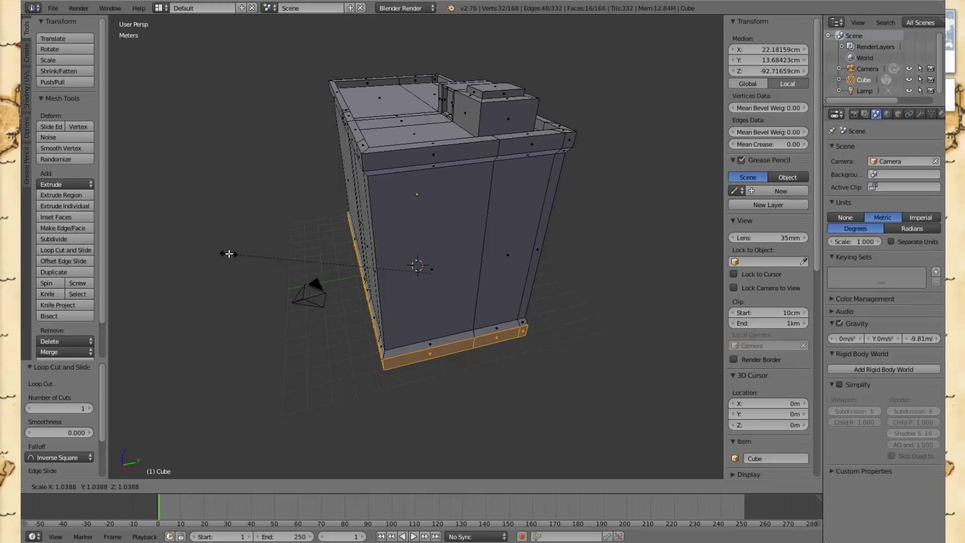
pyautogui.click(229, 253)
pyautogui.moveTo(622, 261); pyautogui.dragTo(581, 252, button='middle')
pyautogui.rightClick(436, 272)
pyautogui.moveTo(436, 272); pyautogui.dragTo(554, 276, button='middle')
pyautogui.moveTo(271, 241); pyautogui.dragTo(384, 239, button='middle')
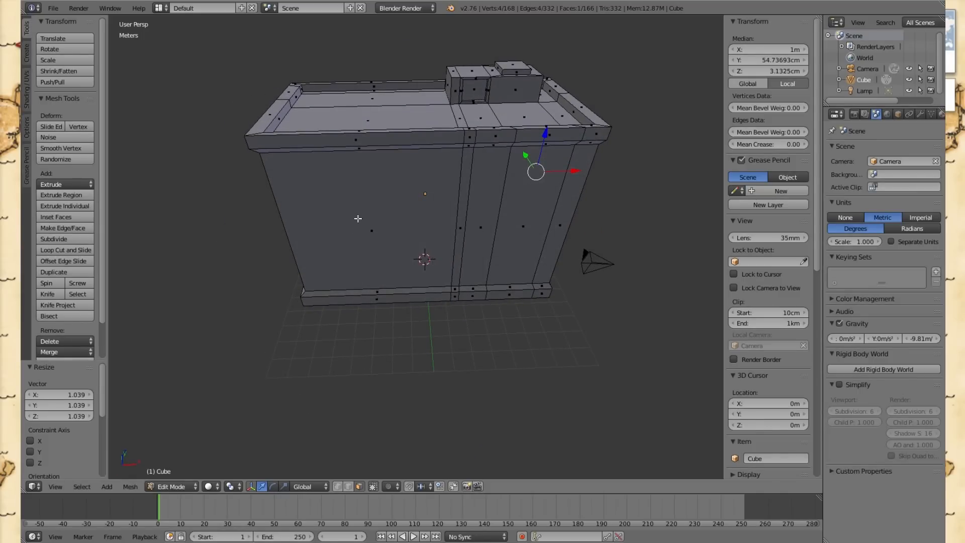
# - Add two evenly spaced vertical loop cuts through the widest panel of the block's front long side, leaving them nearly unslid
pyautogui.rightClick(348, 223)
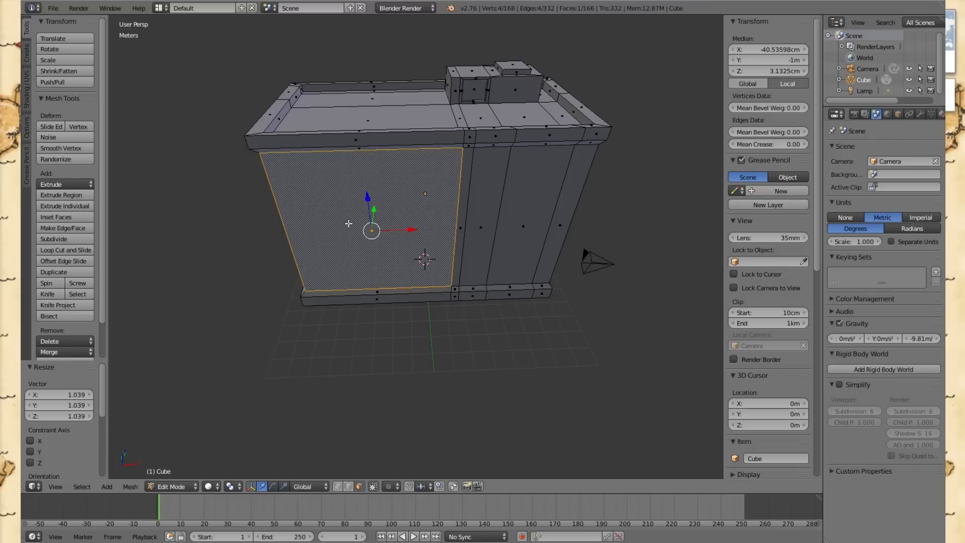
pyautogui.hotkey('ctrl', 'r')
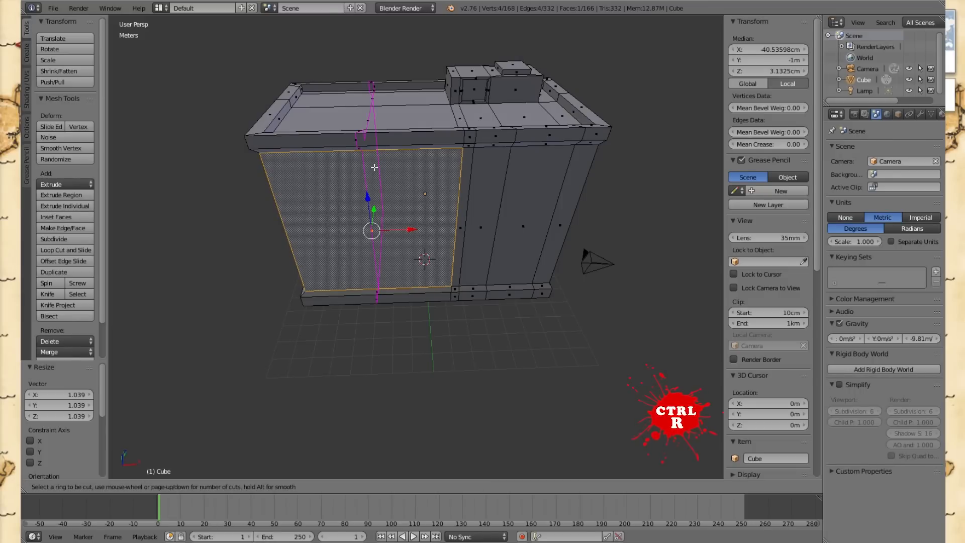
pyautogui.scroll(1, 375, 167)
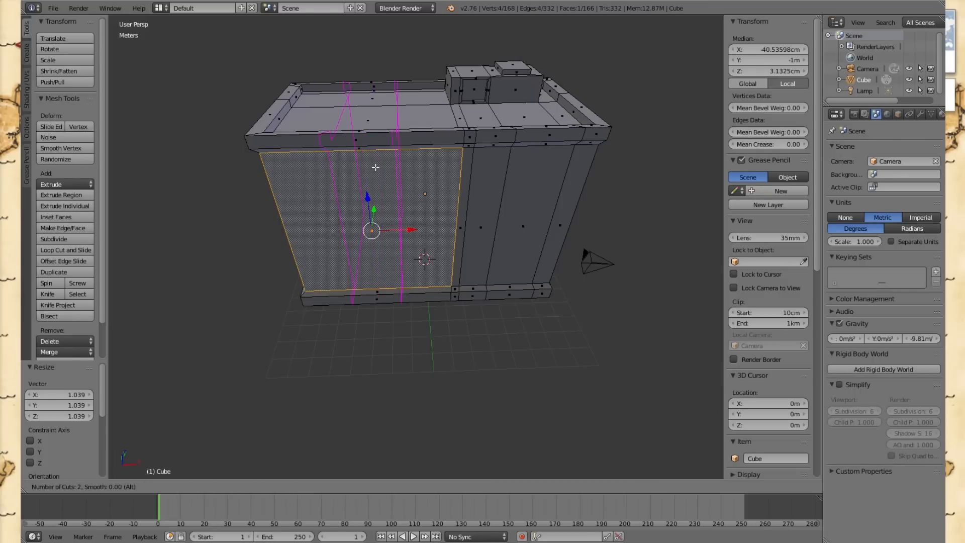
pyautogui.scroll(1, 375, 167)
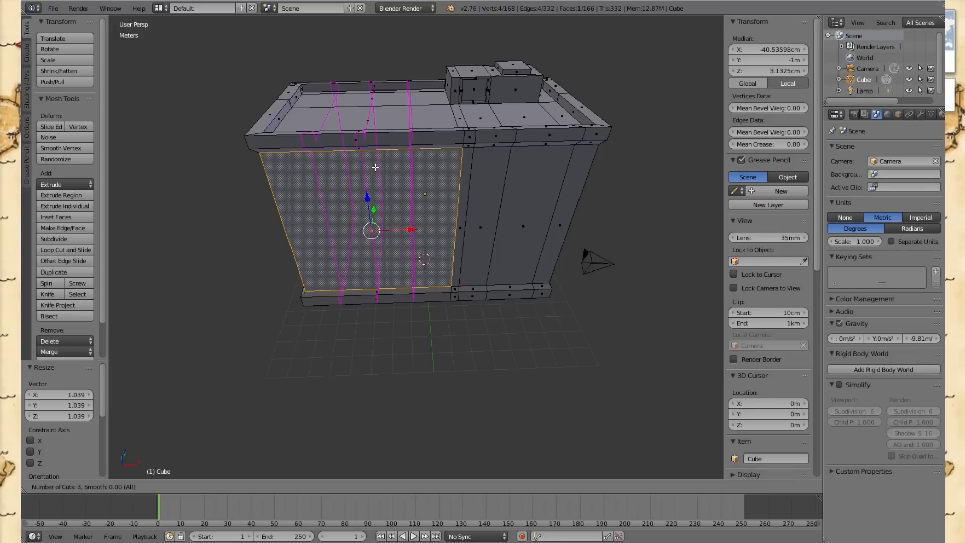
pyautogui.scroll(-1, 375, 167)
pyautogui.click(358, 164)
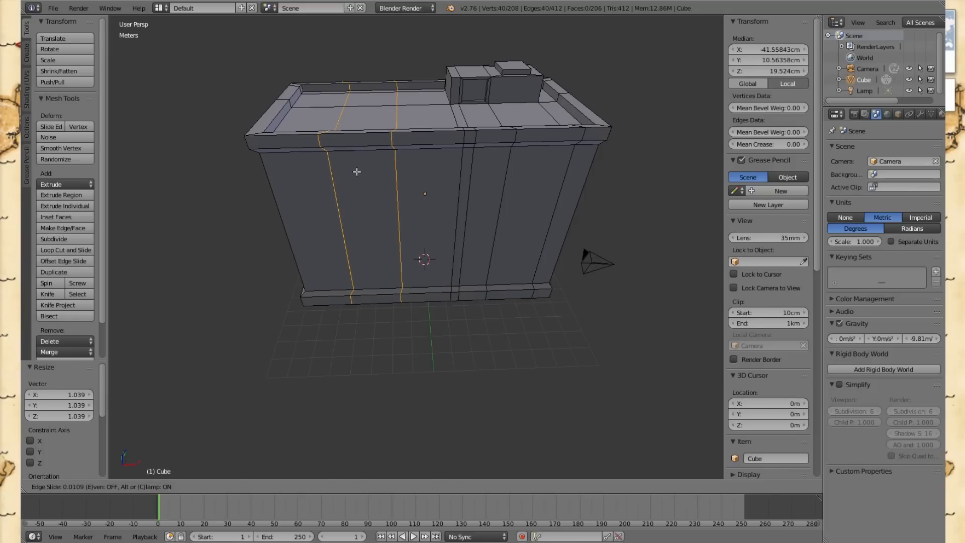
pyautogui.click(357, 172)
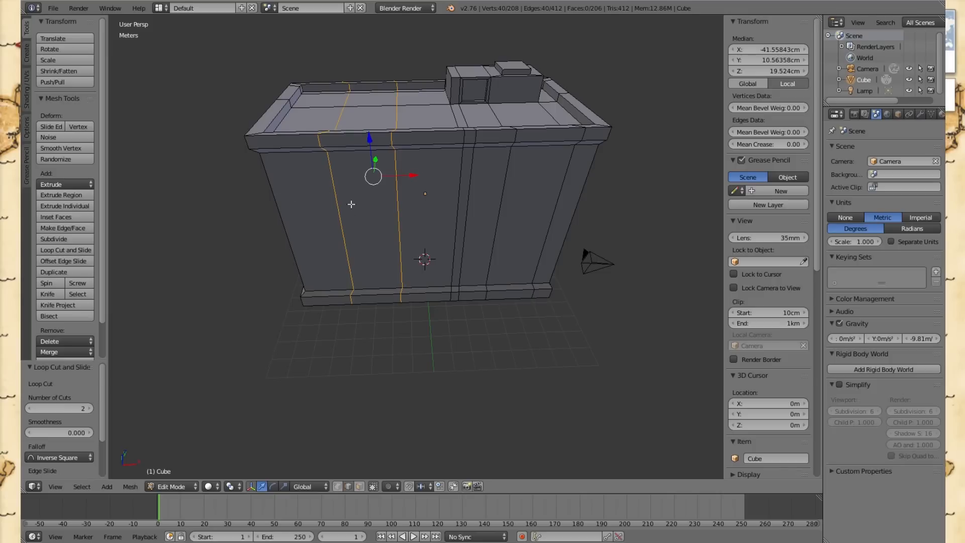
# - Add two horizontal loop cuts around the block's walls and slide them up so the upper one sits just below the rim
pyautogui.hotkey('ctrl', 'Tab')
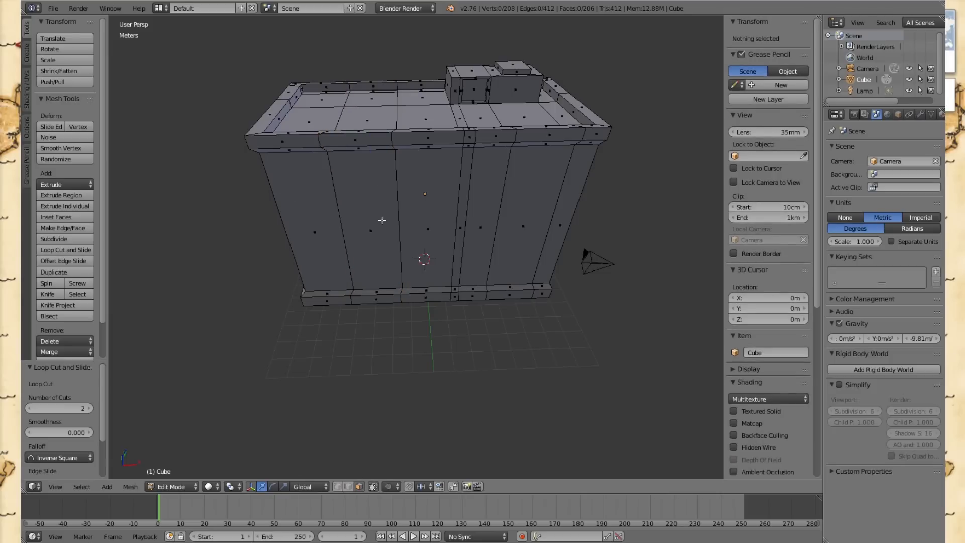
pyautogui.rightClick(361, 223)
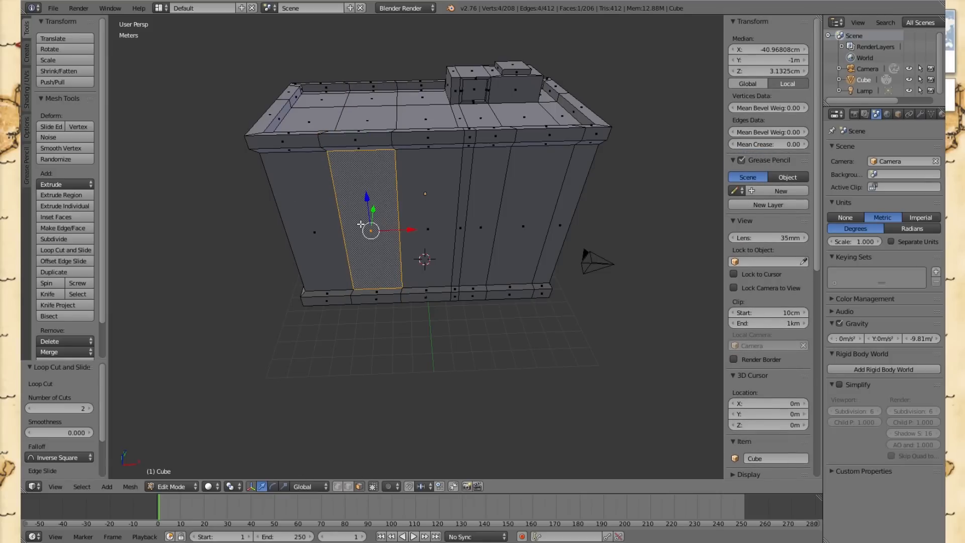
pyautogui.hotkey('ctrl', 'r')
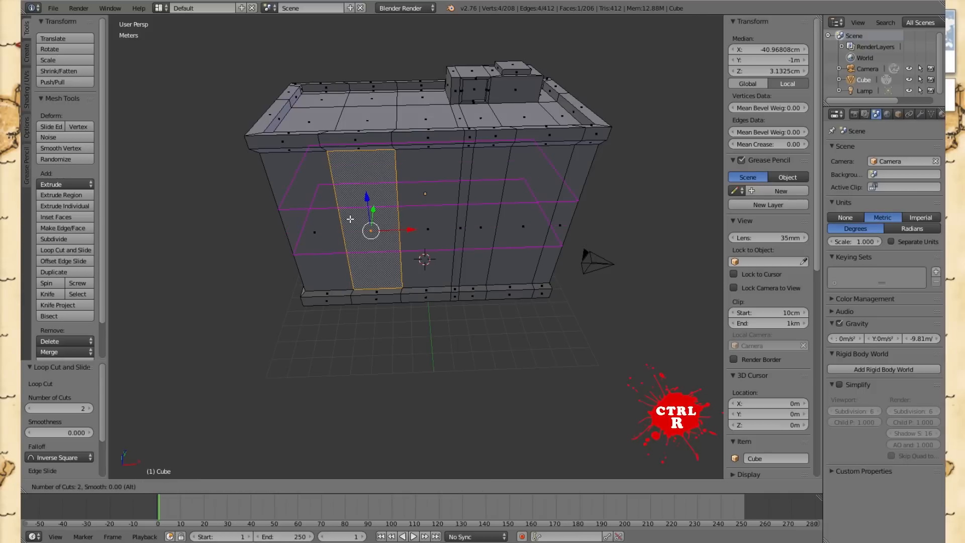
pyautogui.click(350, 219)
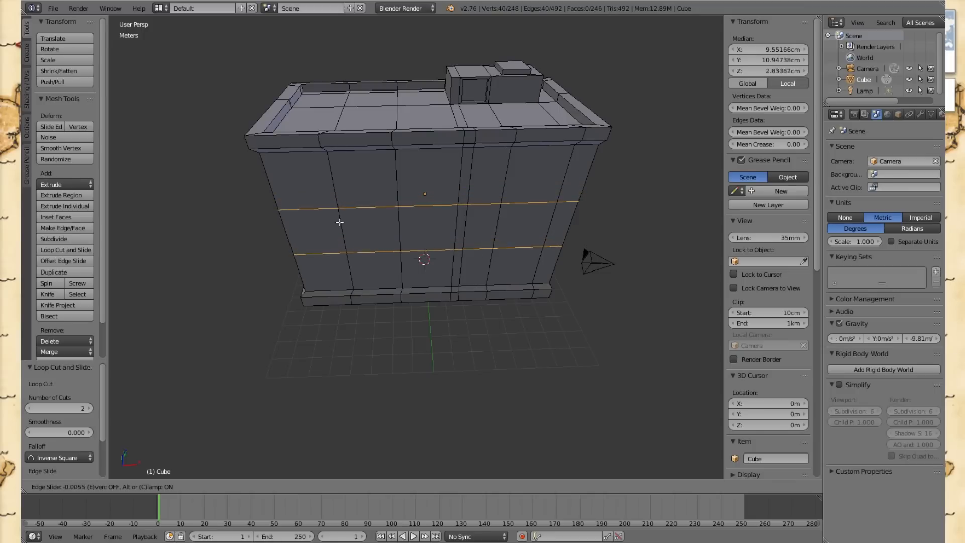
pyautogui.moveTo(337, 200); pyautogui.dragTo(337, 181)
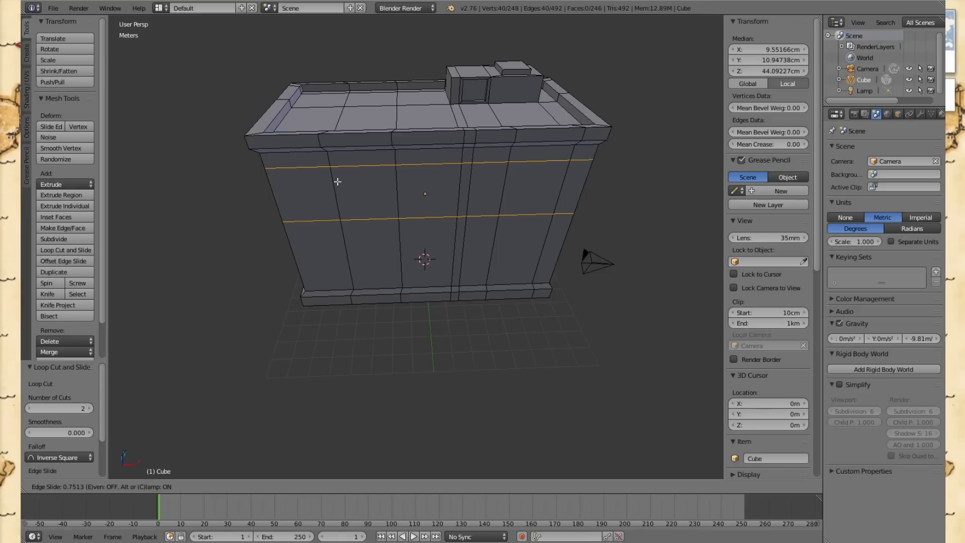
pyautogui.moveTo(337, 182); pyautogui.dragTo(341, 183)
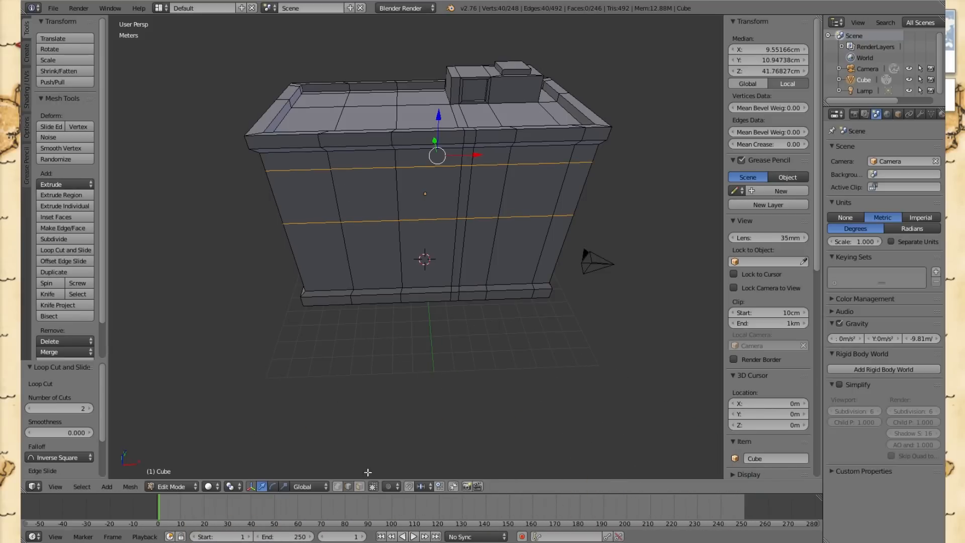
# - Select the two adjacent wide panels in the upper-middle band of the front side and inset them individually by about 0.078
pyautogui.click(359, 487)
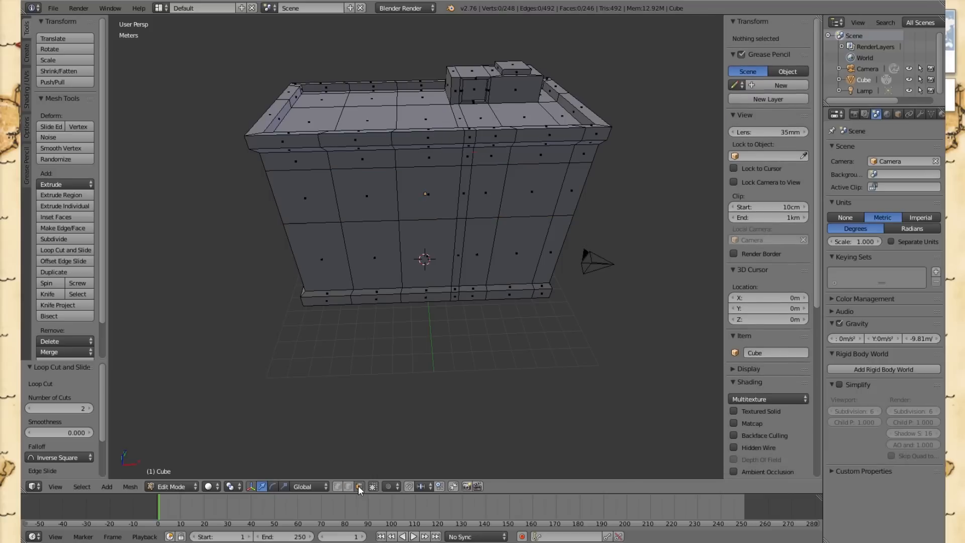
pyautogui.rightClick(409, 201)
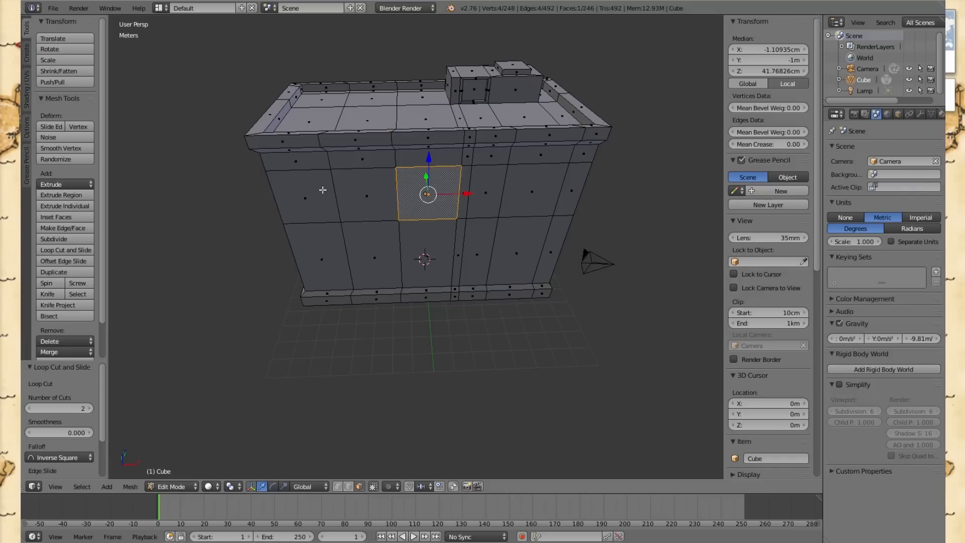
pyautogui.keyDown('shift'); pyautogui.rightClick(337, 192); pyautogui.keyUp('shift')
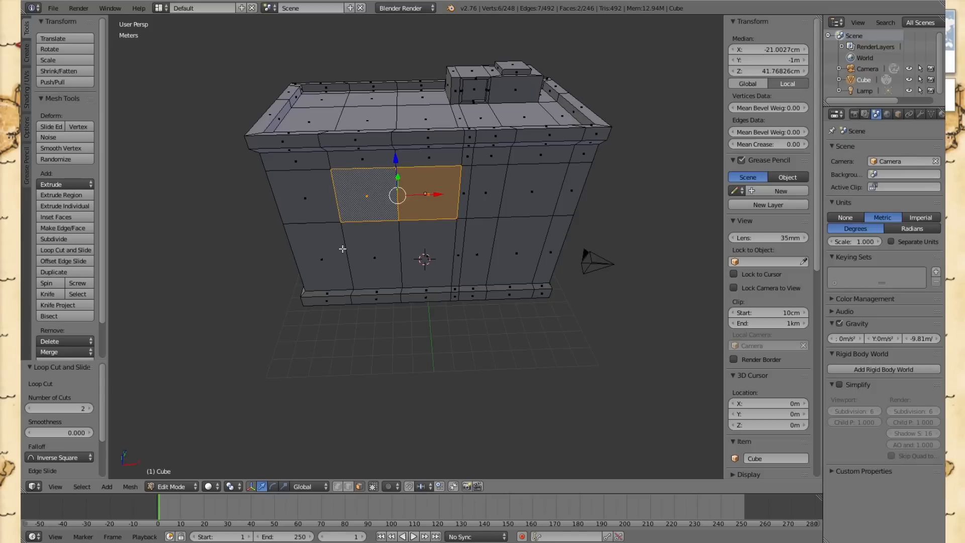
pyautogui.press('i')
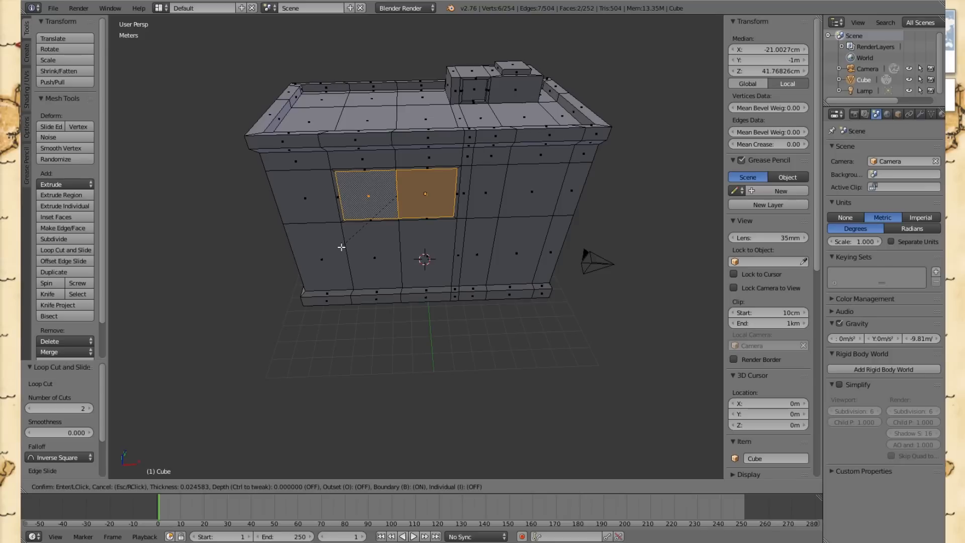
pyautogui.click(344, 247)
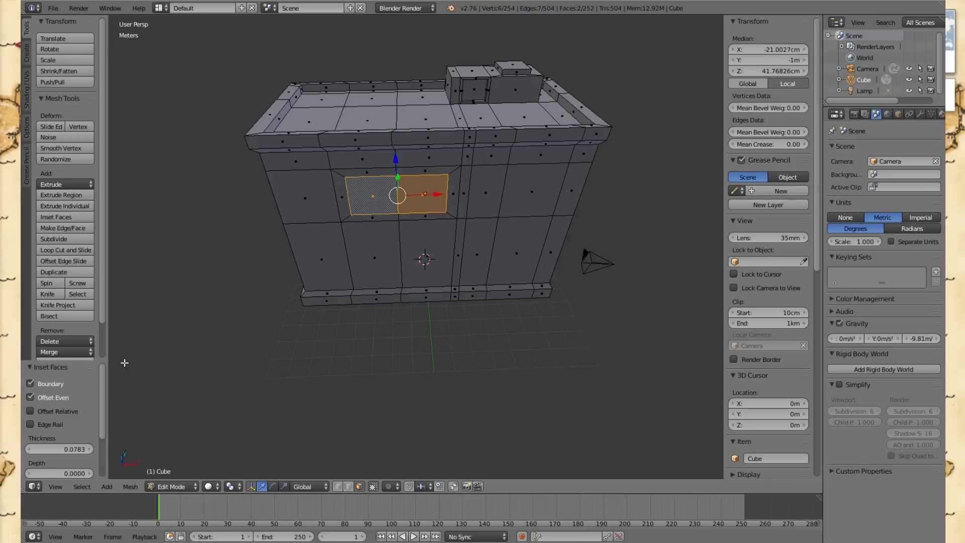
pyautogui.scroll(-3, 104, 379)
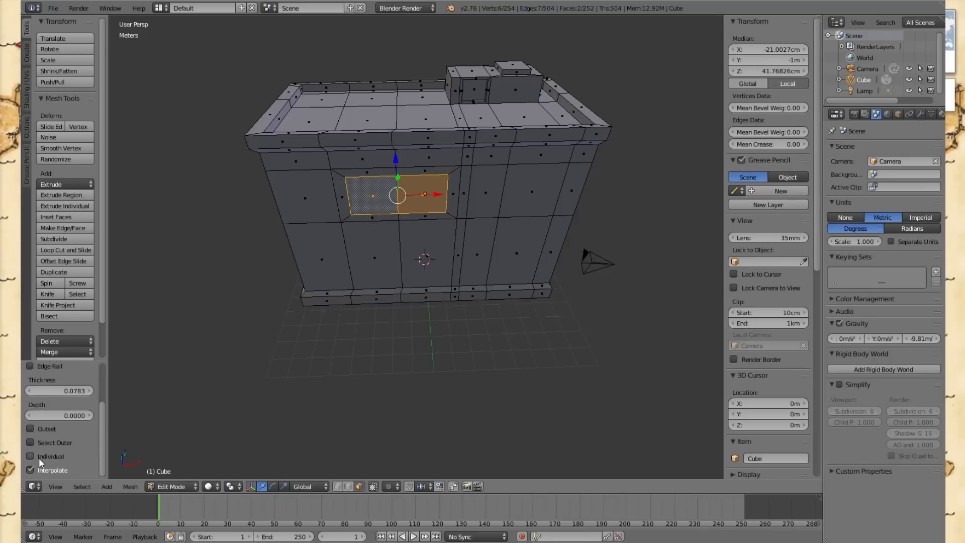
pyautogui.click(30, 456)
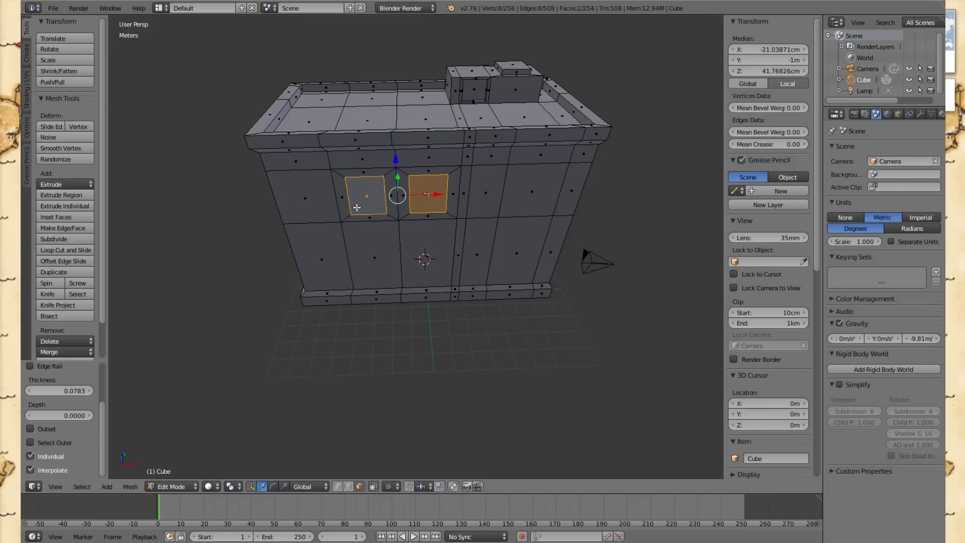
# - Extrude the two inset window faces outward about 18.5 cm and inset them individually by about 0.032
pyautogui.press('e')
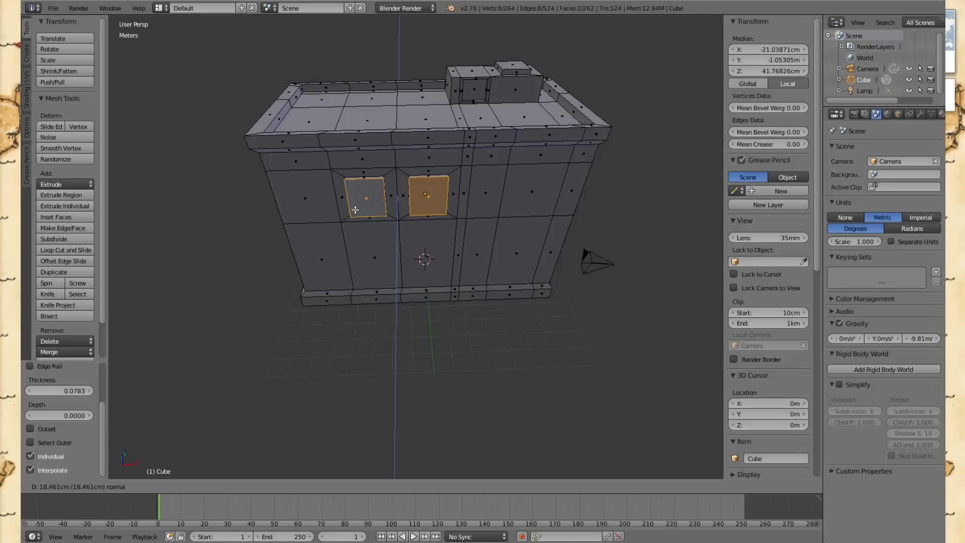
pyautogui.click(356, 210)
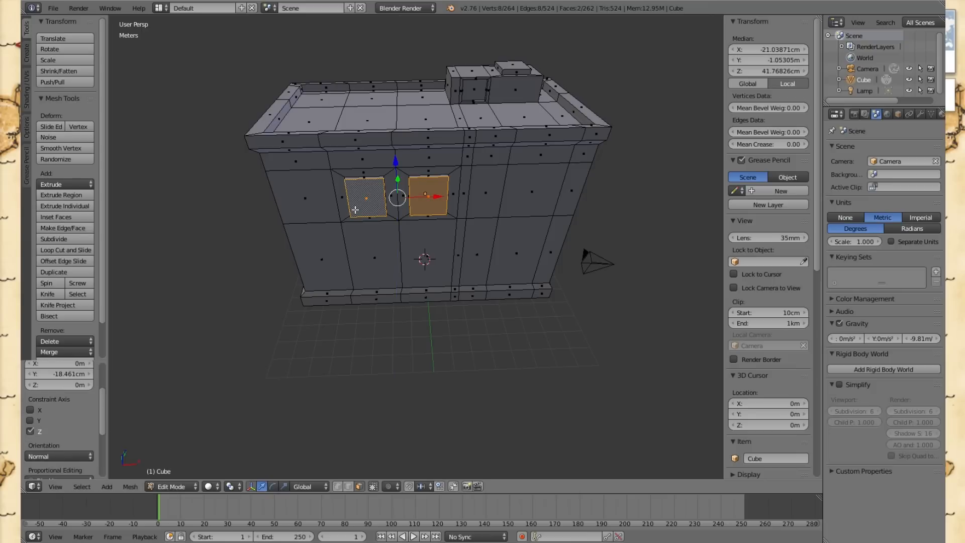
pyautogui.press('i')
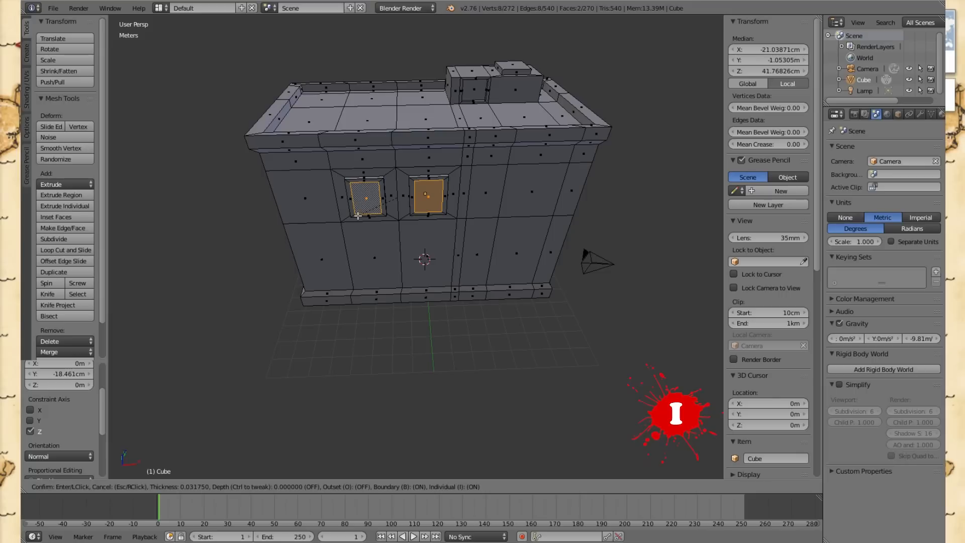
pyautogui.click(358, 215)
# - Extrude the inner window faces about 60.4 cm into the block to recess both windows
pyautogui.press('e')
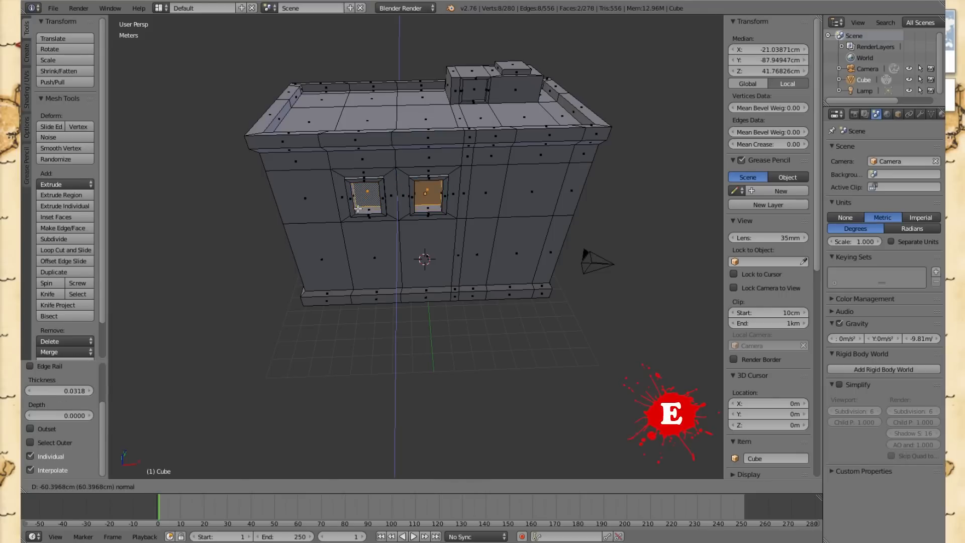
pyautogui.click(358, 208)
pyautogui.moveTo(428, 207)
pyautogui.mouseDown(button='middle')
pyautogui.moveTo(332, 194)
pyautogui.moveTo(523, 191)
pyautogui.moveTo(381, 193)
pyautogui.moveTo(425, 196)
pyautogui.mouseUp(button='middle')
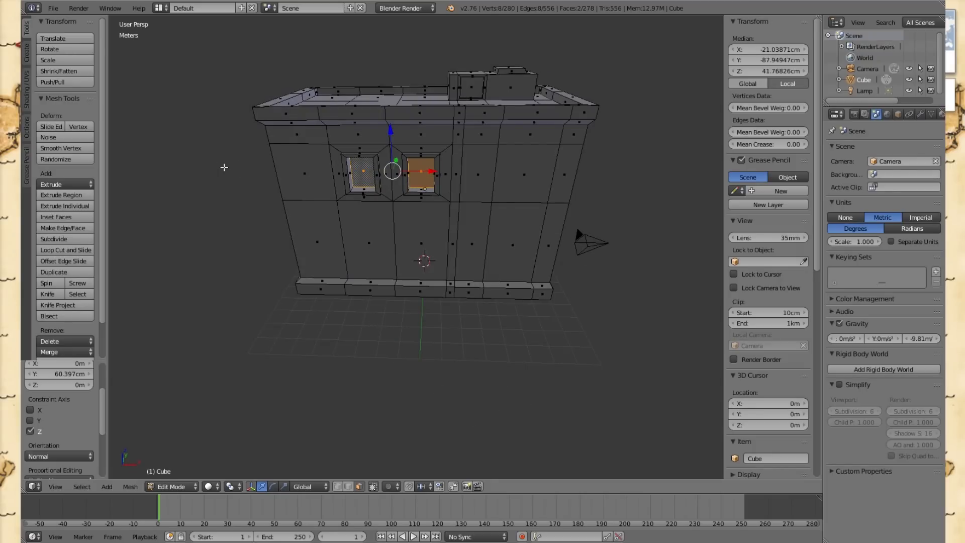
# - Select the two matching wide panels on the opposite long side and inset them individually by about 0.057
pyautogui.moveTo(224, 166); pyautogui.dragTo(410, 181, button='middle')
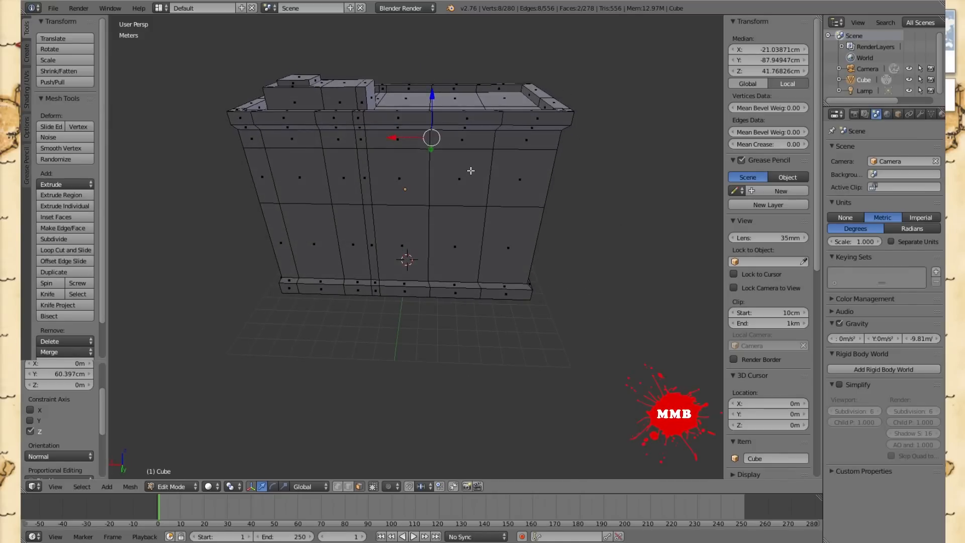
pyautogui.rightClick(404, 185)
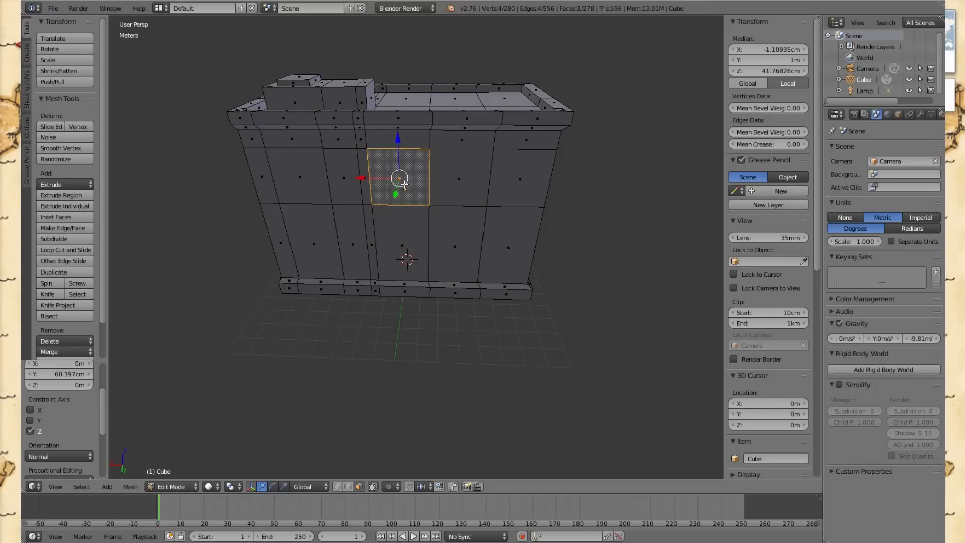
pyautogui.keyDown('shift'); pyautogui.rightClick(476, 184); pyautogui.keyUp('shift')
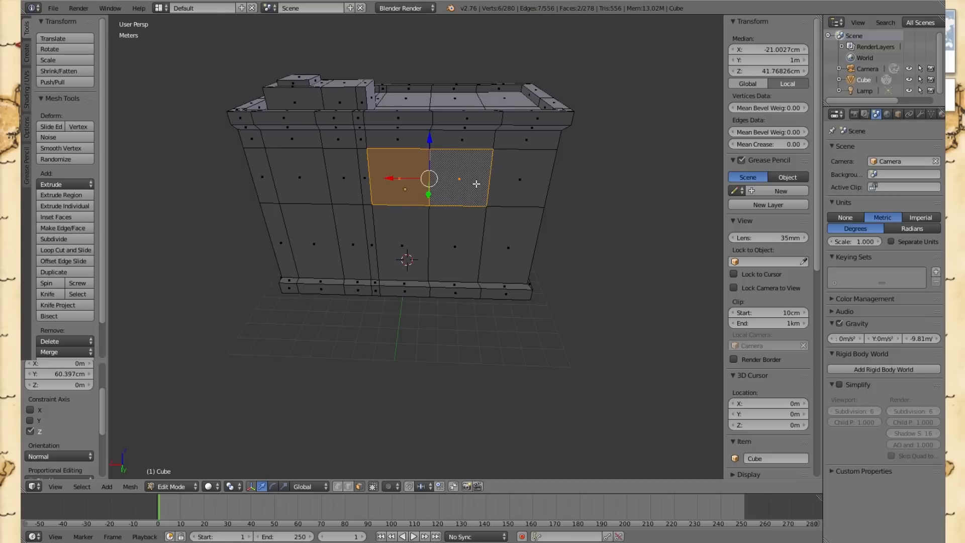
pyautogui.press('i')
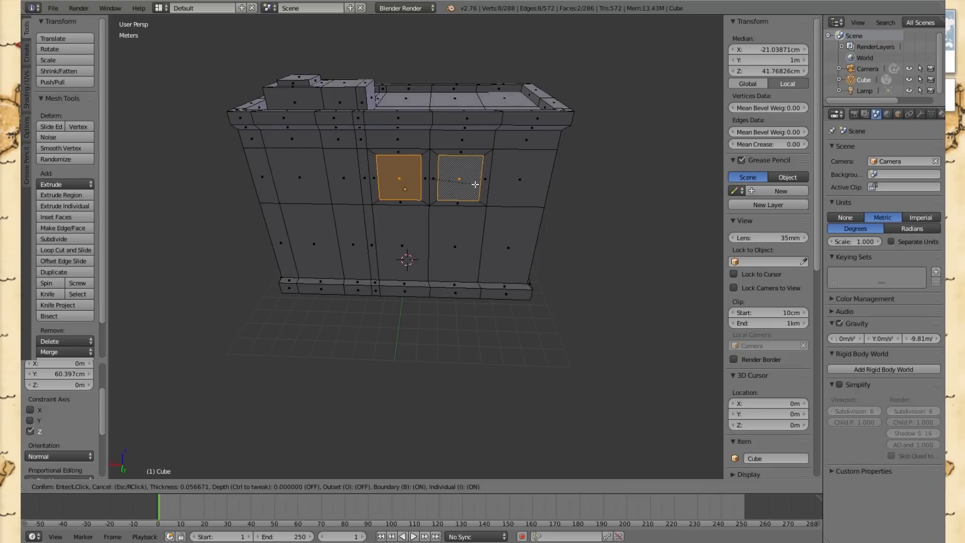
pyautogui.click(475, 185)
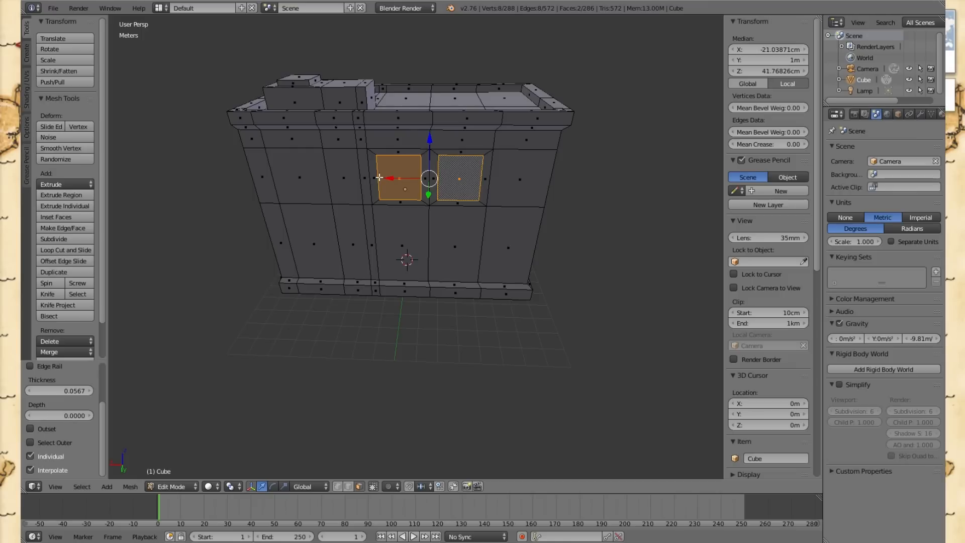
# - Extrude the two opposite-side window faces outward about 32.5 cm, and pull them back along Y to a median of about 1.043 m
pyautogui.press('e')
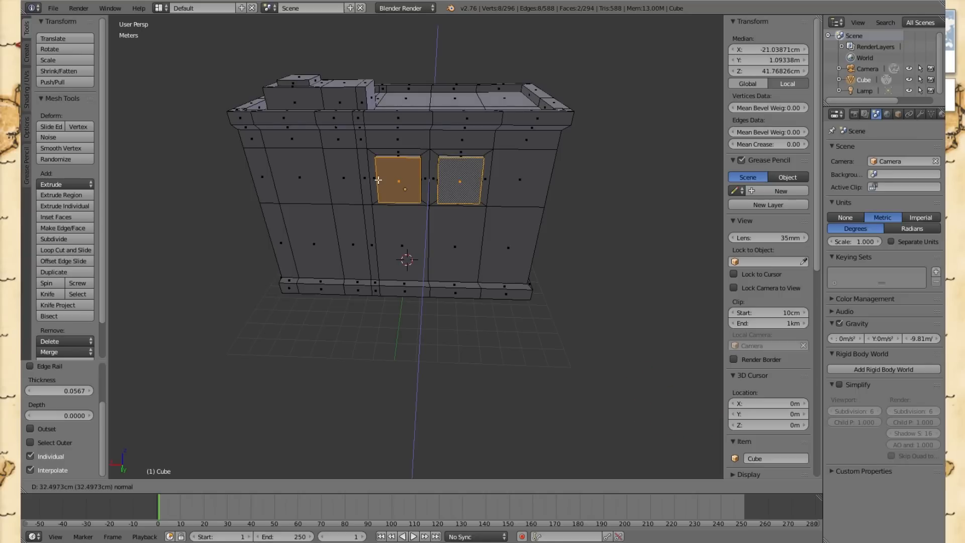
pyautogui.click(378, 179)
pyautogui.moveTo(591, 192); pyautogui.dragTo(308, 193, button='middle')
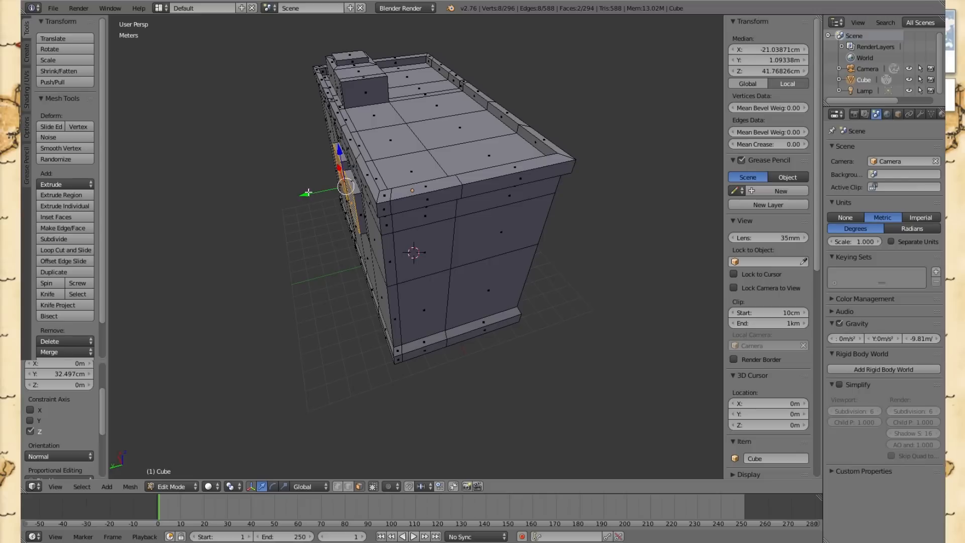
pyautogui.moveTo(306, 194); pyautogui.dragTo(307, 195)
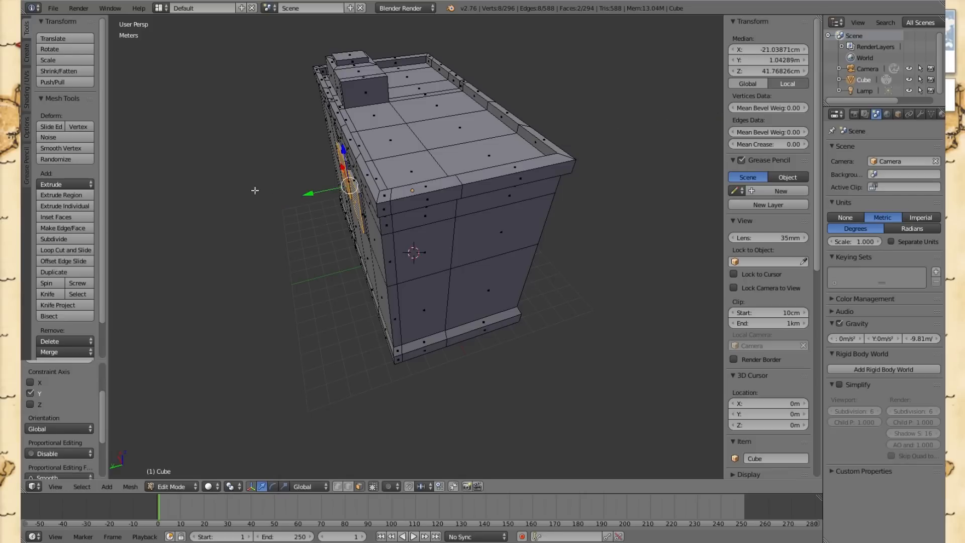
# - Inset the two opposite-side window faces individually by about 0.022, and extrude them about 62.2 cm into the block
pyautogui.moveTo(254, 188); pyautogui.dragTo(334, 164, button='middle')
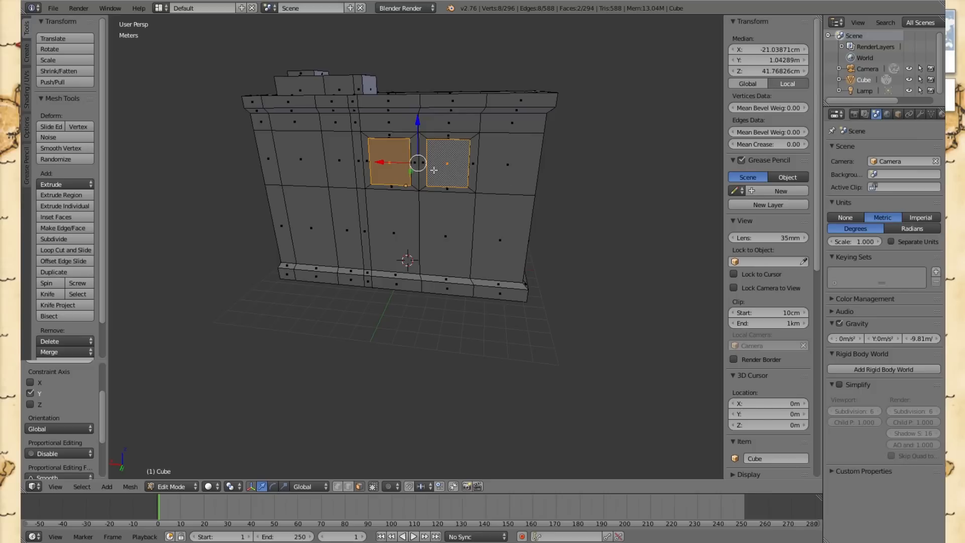
pyautogui.press('i')
pyautogui.press('i')
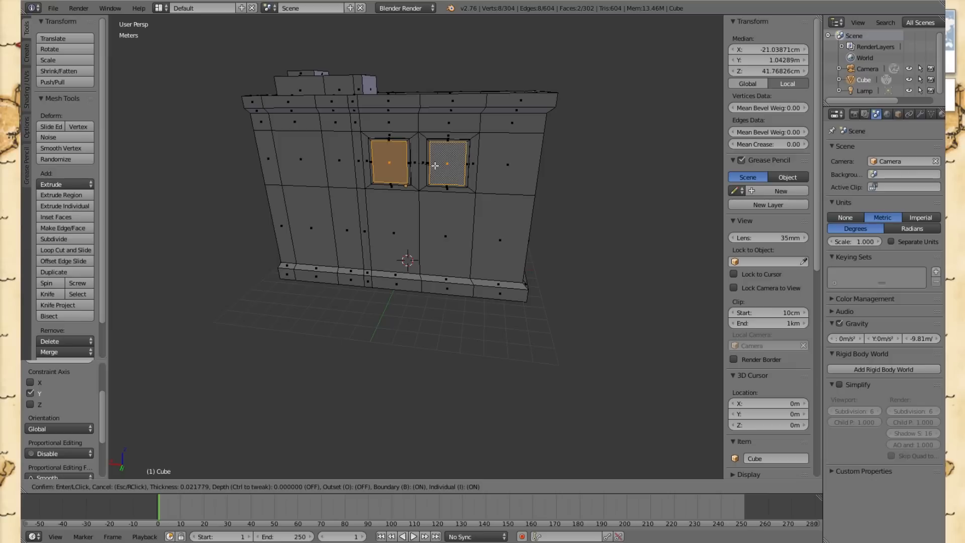
pyautogui.click(434, 165)
pyautogui.press('e')
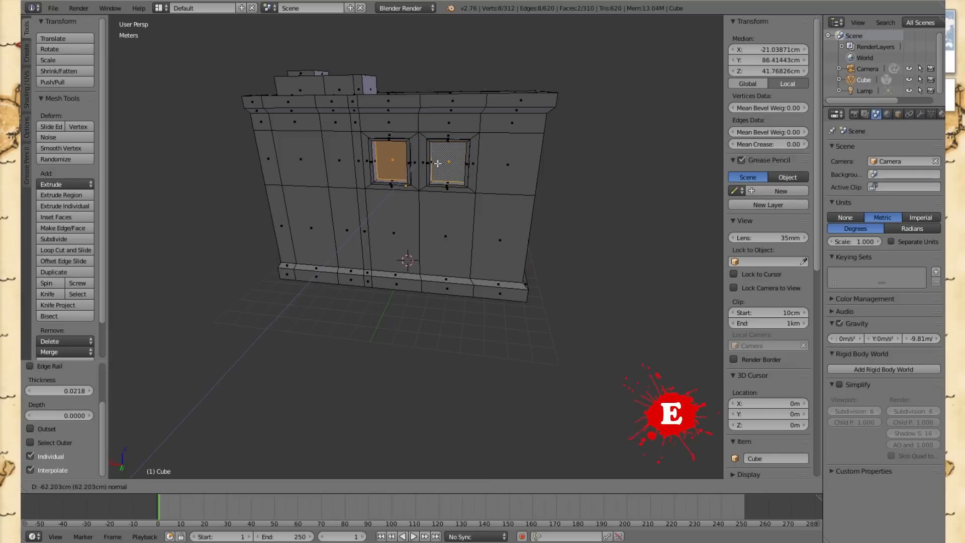
pyautogui.click(438, 164)
# - Add a vertical loop cut through the wide column of the block's short end, slid by a factor of about -0.206
pyautogui.moveTo(627, 161); pyautogui.dragTo(372, 160, button='middle')
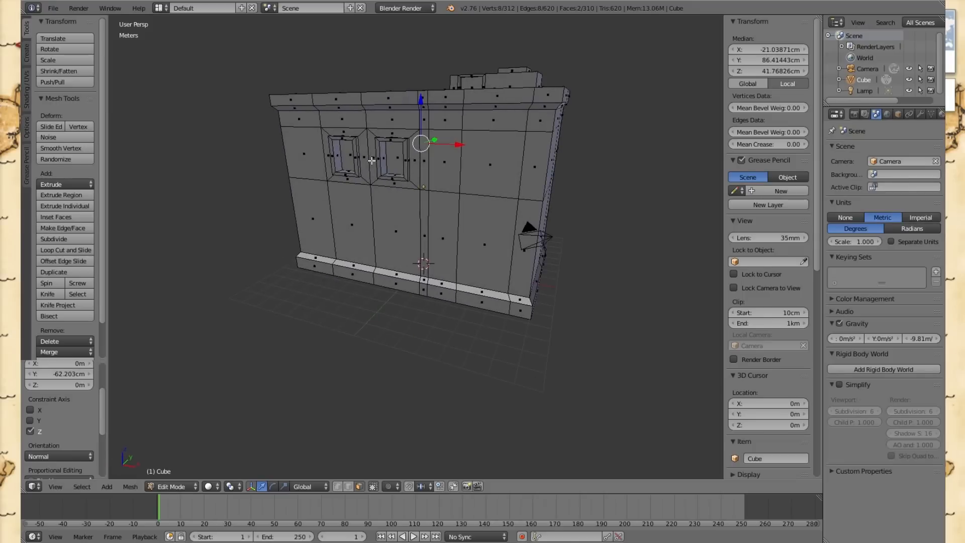
pyautogui.moveTo(565, 200); pyautogui.dragTo(469, 173, button='middle')
pyautogui.moveTo(470, 173); pyautogui.dragTo(483, 190, button='middle')
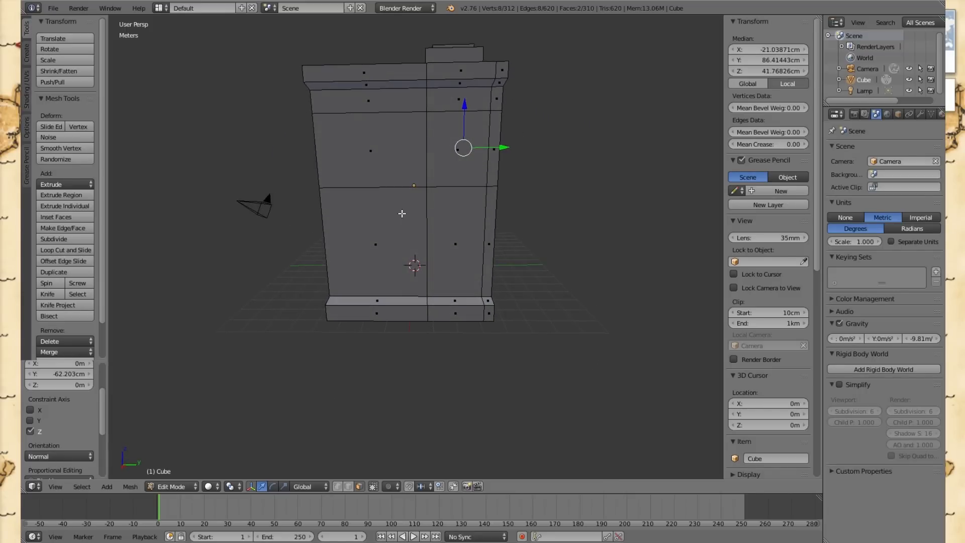
pyautogui.rightClick(383, 217)
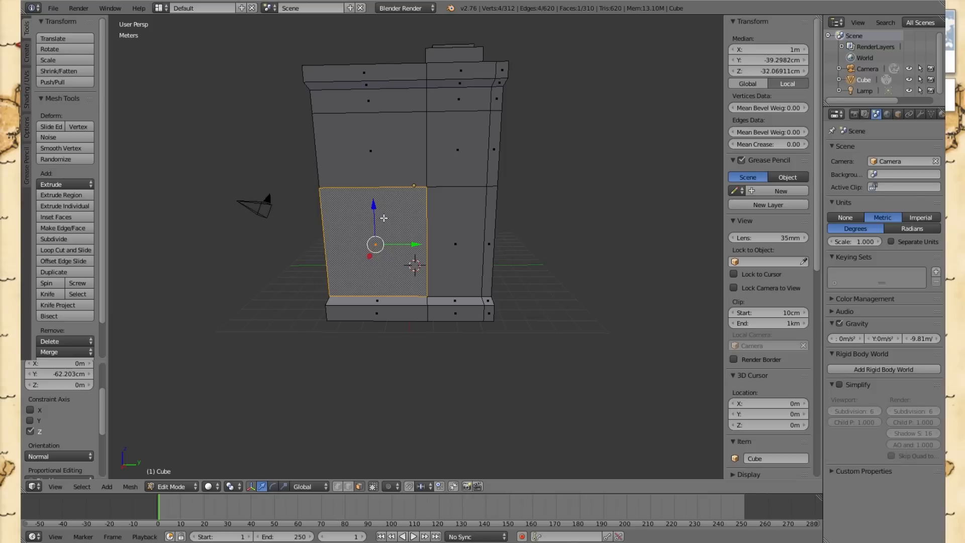
pyautogui.hotkey('ctrl', 'r')
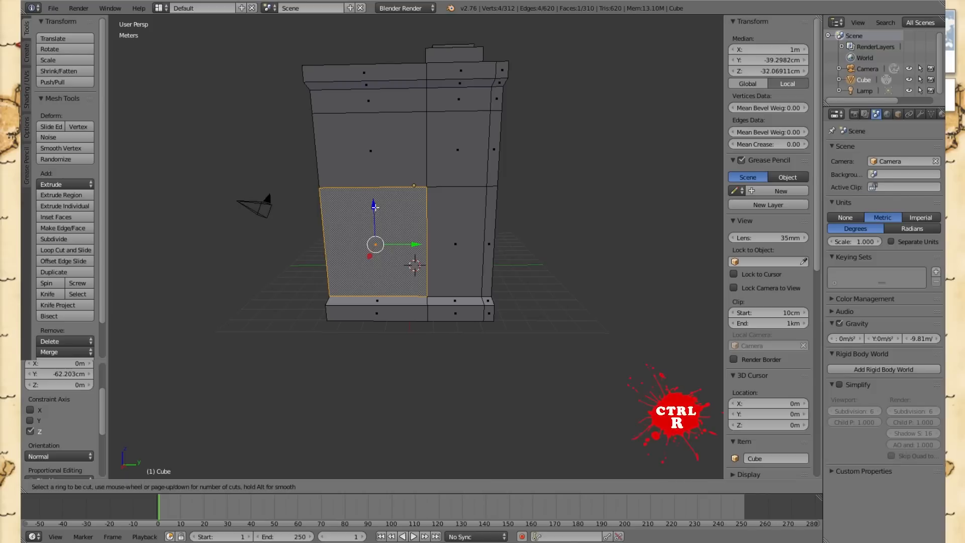
pyautogui.click(373, 185)
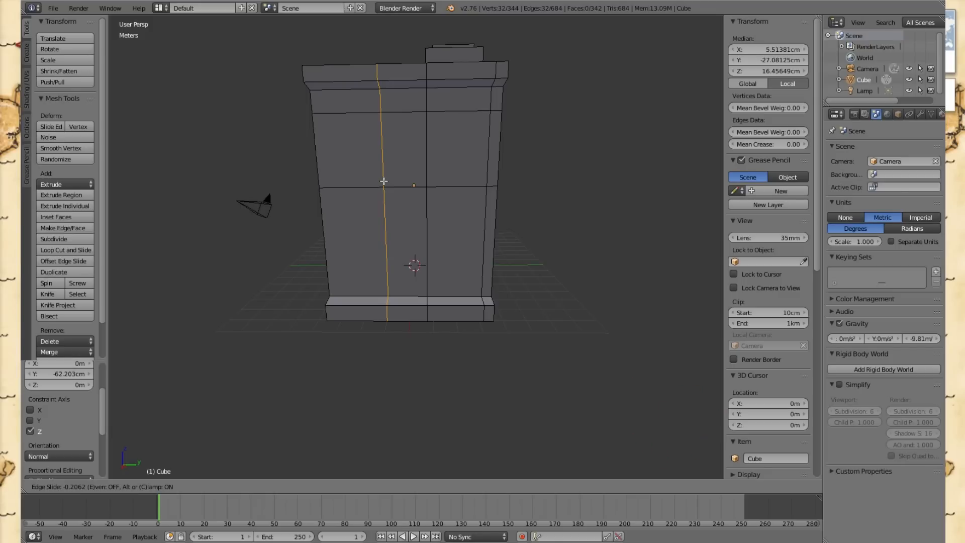
pyautogui.click(384, 181)
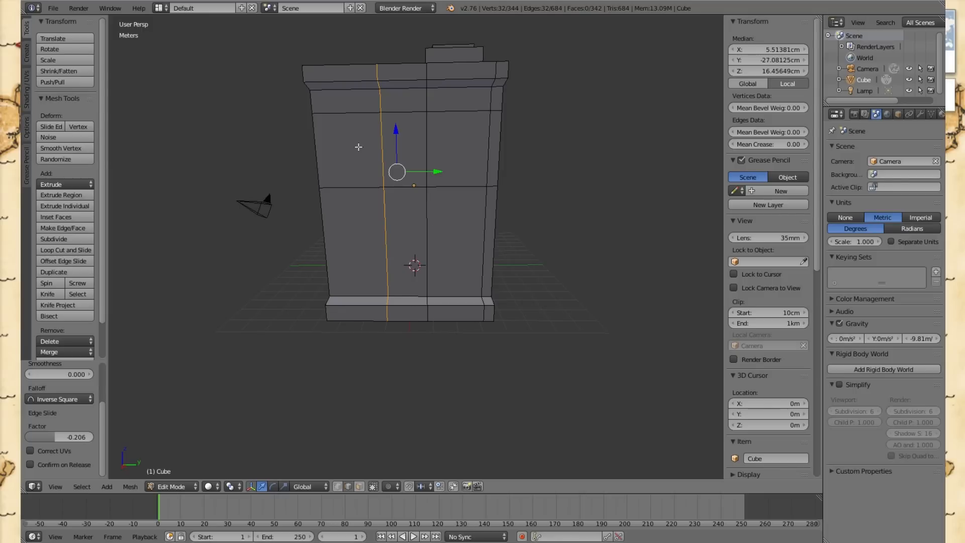
# - Select the two upper panels flanking the middle column on the short end and inset them individually by about 0.067
pyautogui.click(359, 486)
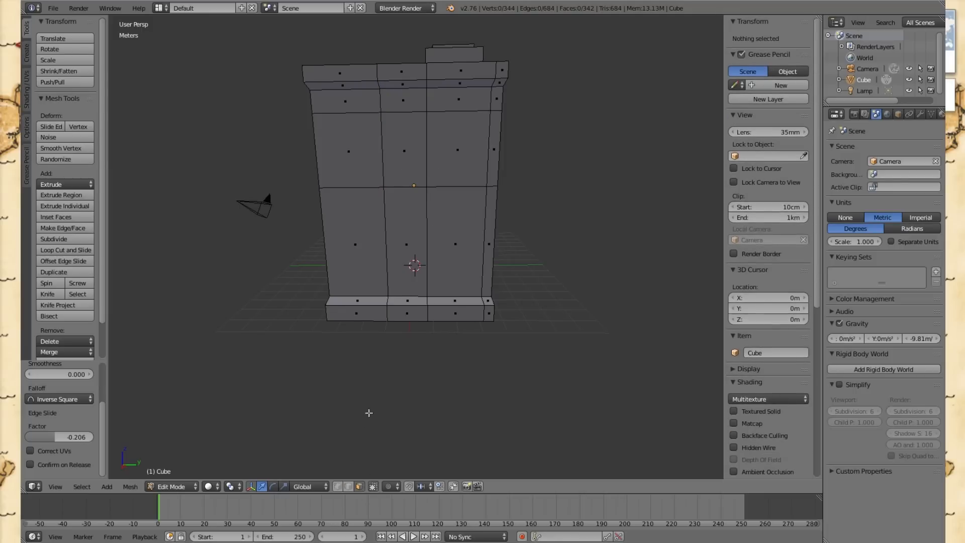
pyautogui.rightClick(370, 171)
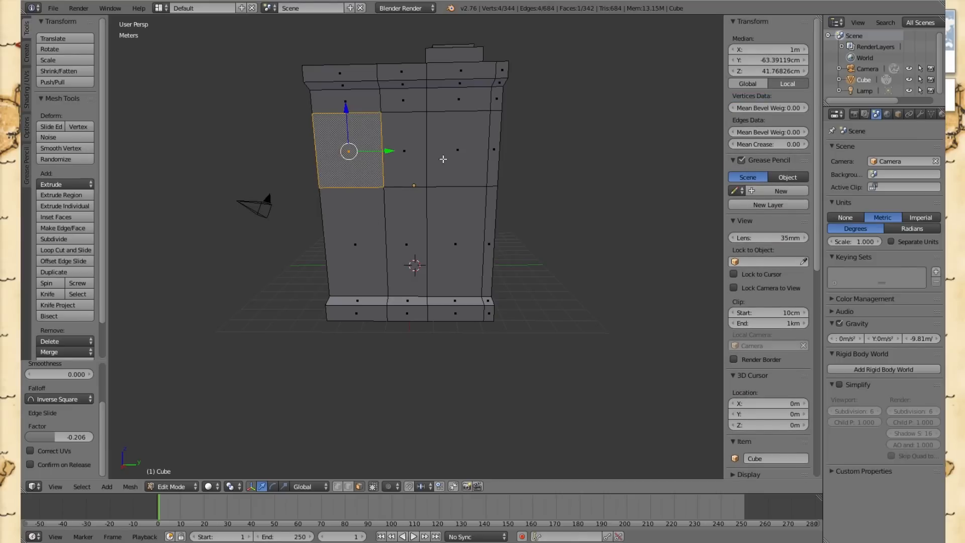
pyautogui.keyDown('shift'); pyautogui.rightClick(444, 160); pyautogui.keyUp('shift')
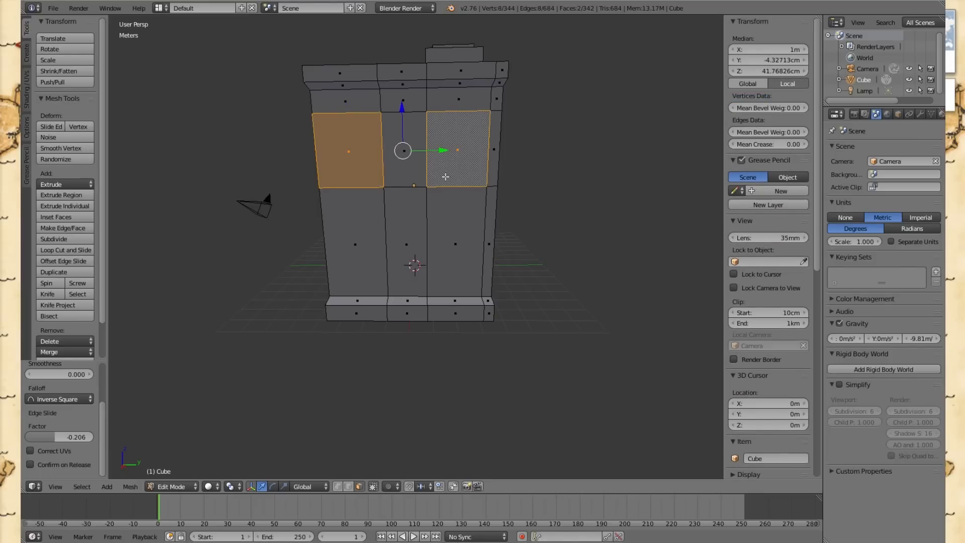
pyautogui.press('i')
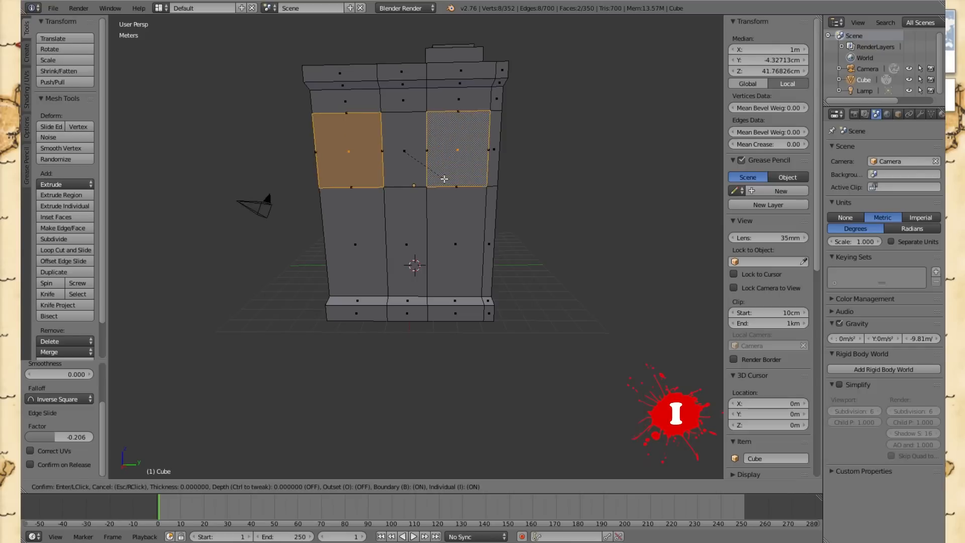
pyautogui.click(442, 178)
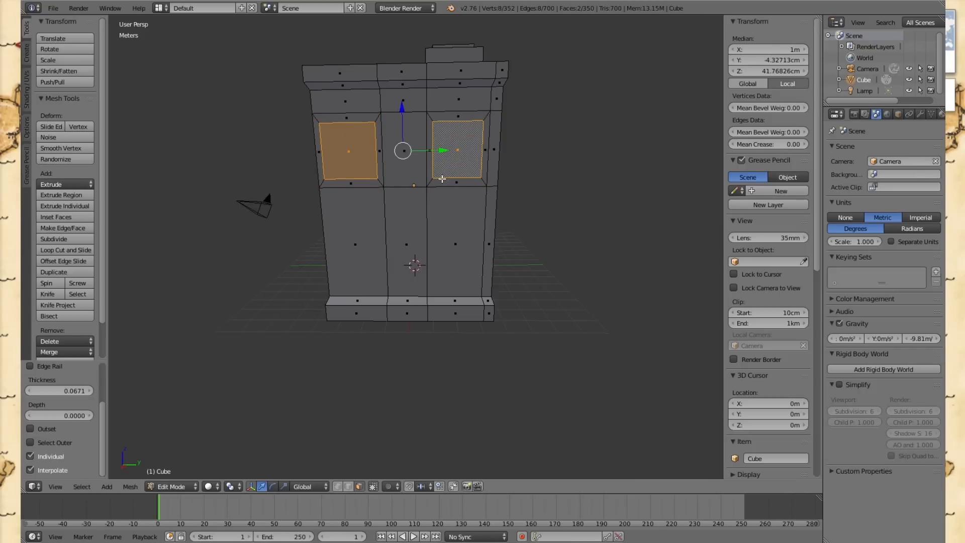
# - Extrude the two short-end window faces outward about 56.3 cm, and pull them back along X to a median of about 1.014 m
pyautogui.press('e')
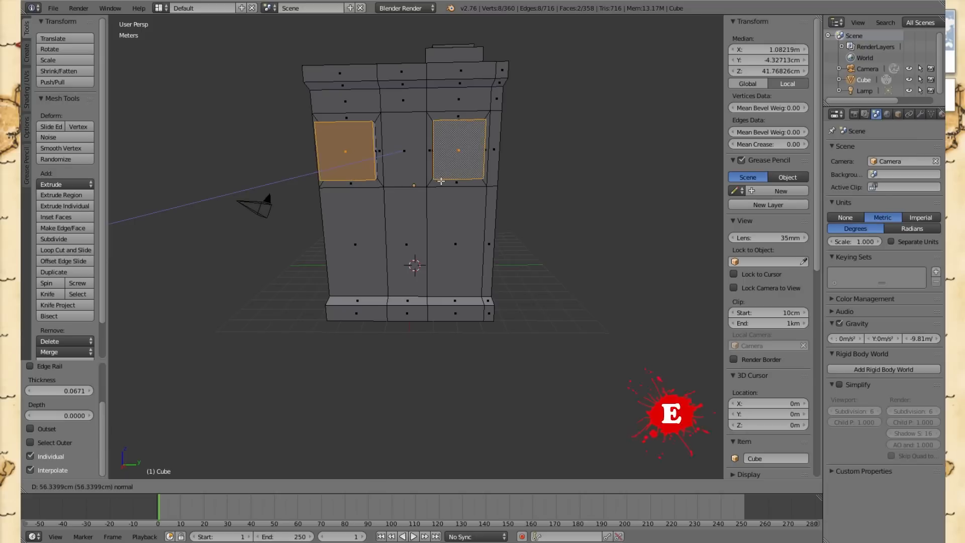
pyautogui.click(441, 181)
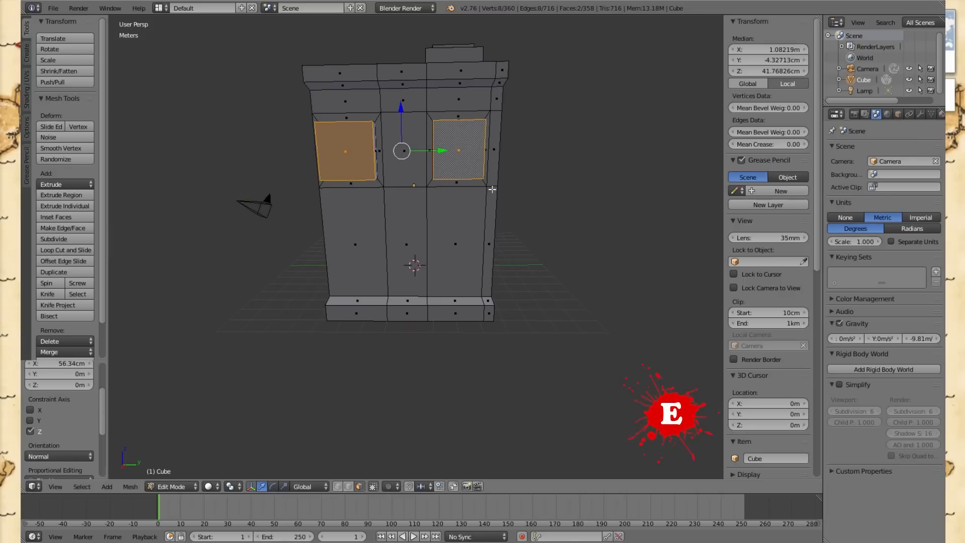
pyautogui.moveTo(646, 148); pyautogui.dragTo(578, 161, button='middle')
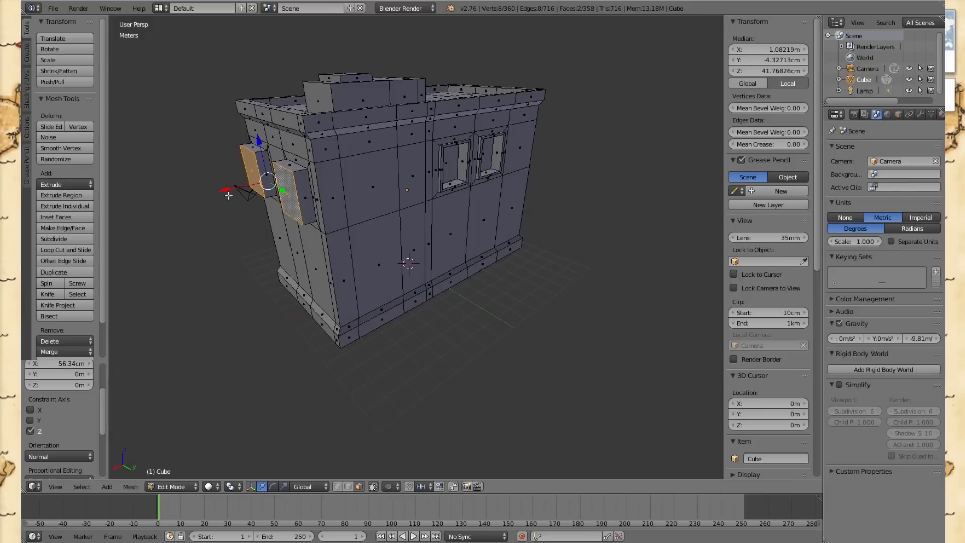
pyautogui.moveTo(226, 189); pyautogui.dragTo(236, 188)
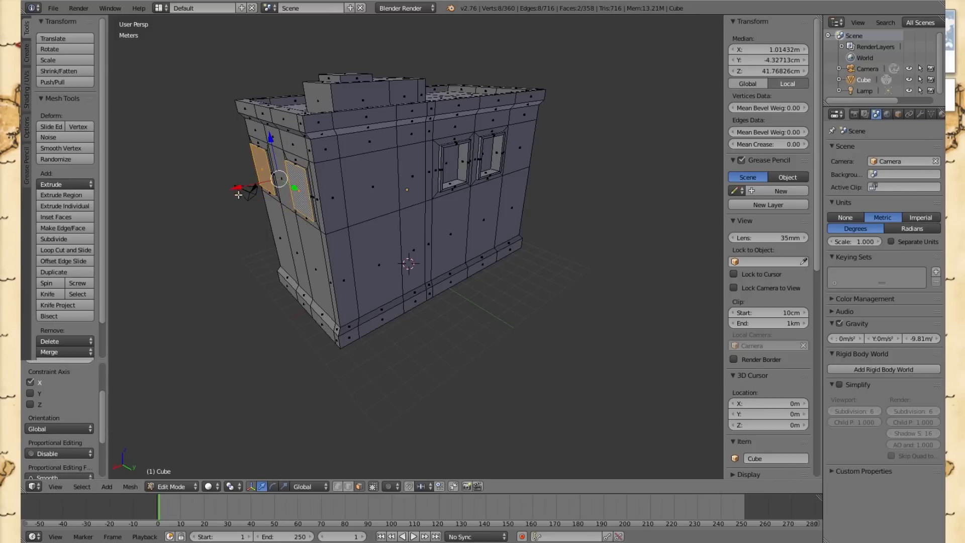
# - Inset the two short-end window faces individually by about 0.045, and extrude them about 80.5 cm into the block
pyautogui.moveTo(255, 284); pyautogui.dragTo(317, 265, button='middle')
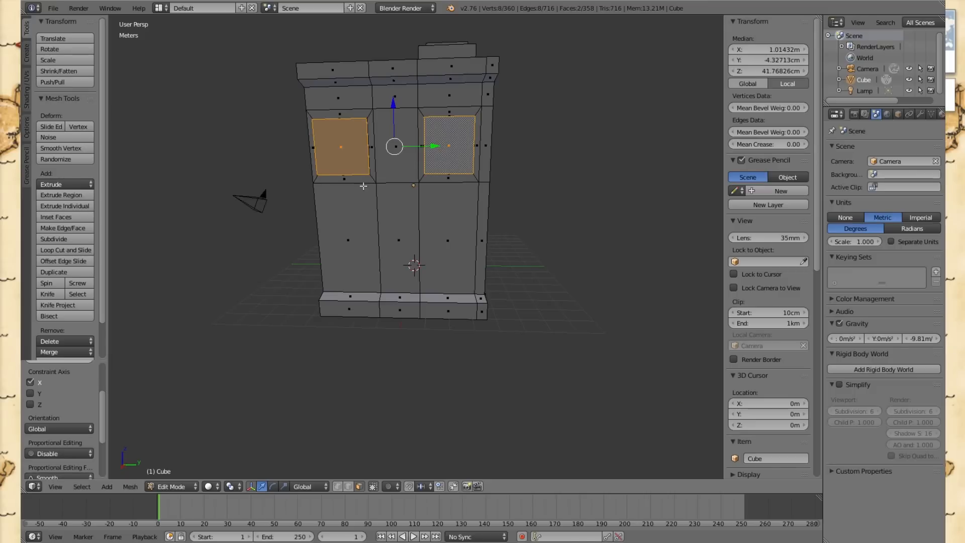
pyautogui.press('i')
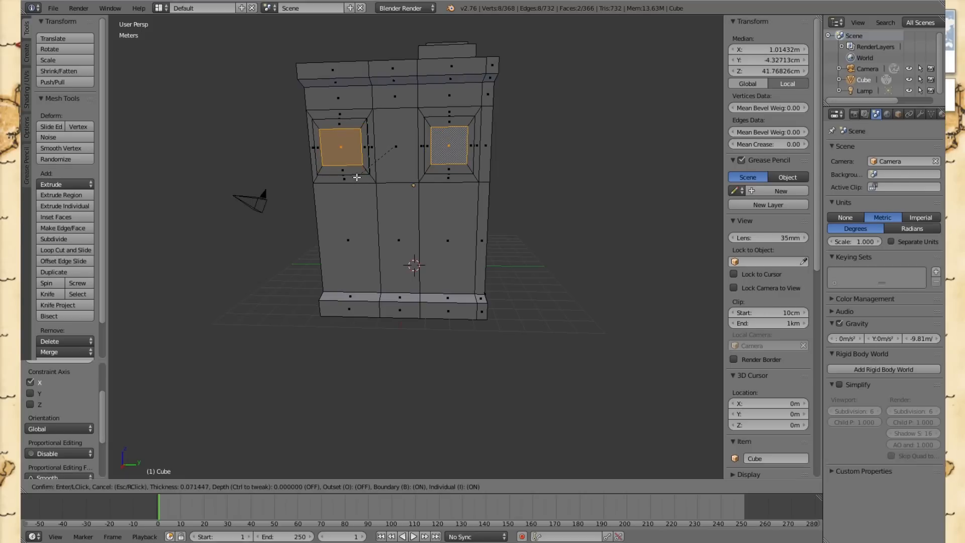
pyautogui.click(356, 178)
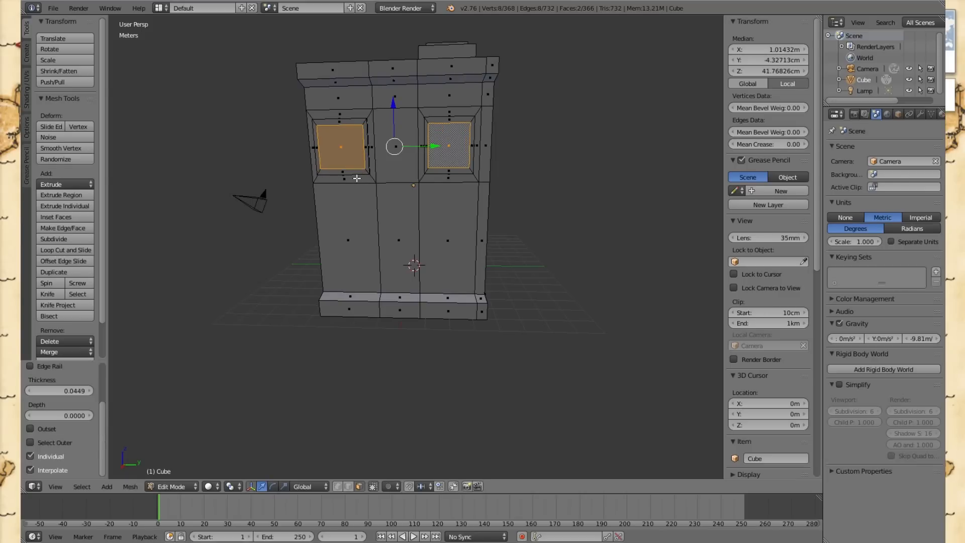
pyautogui.press('e')
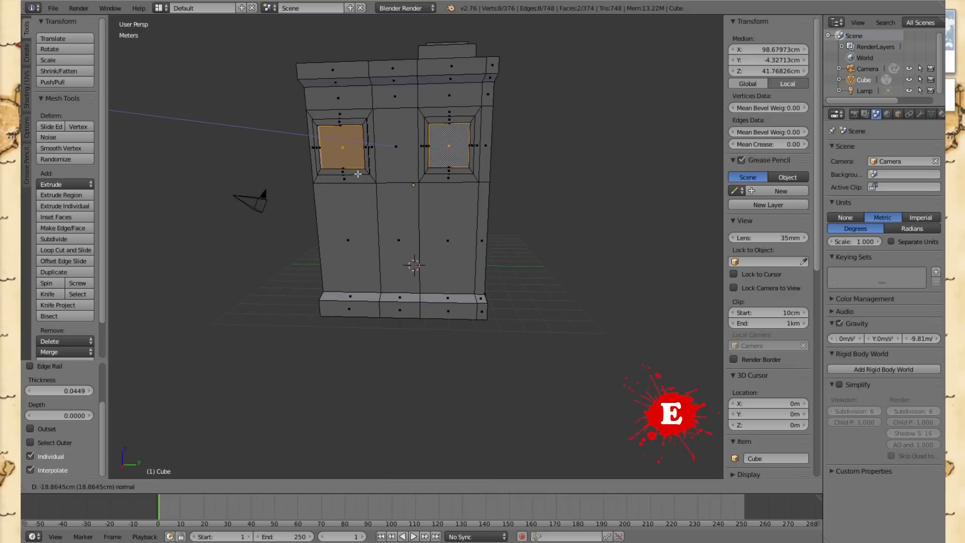
pyautogui.click(360, 172)
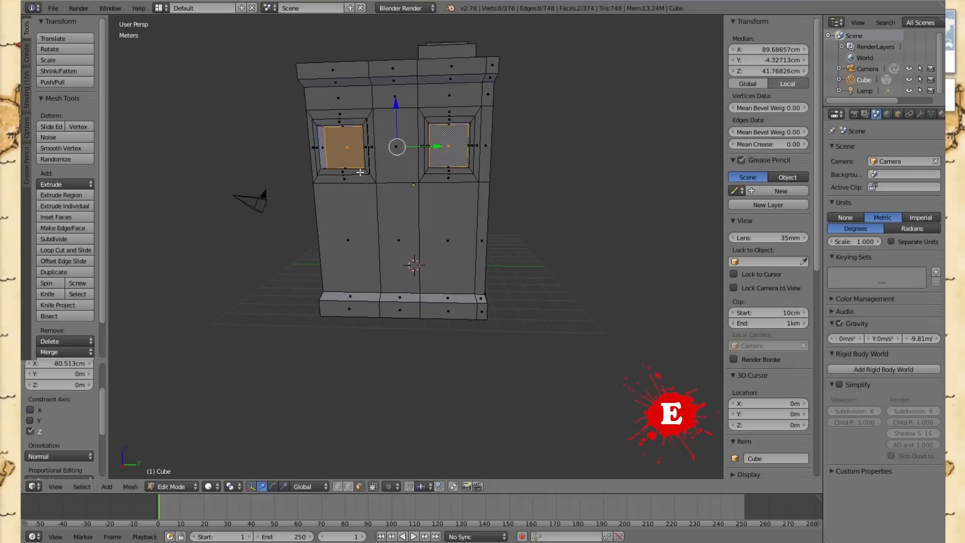
# - Add a horizontal loop cut around the block's lower wall panels, slid by a factor of about 0.098
pyautogui.moveTo(280, 196)
pyautogui.mouseDown(button='middle')
pyautogui.moveTo(362, 197)
pyautogui.moveTo(285, 193)
pyautogui.mouseUp(button='middle')
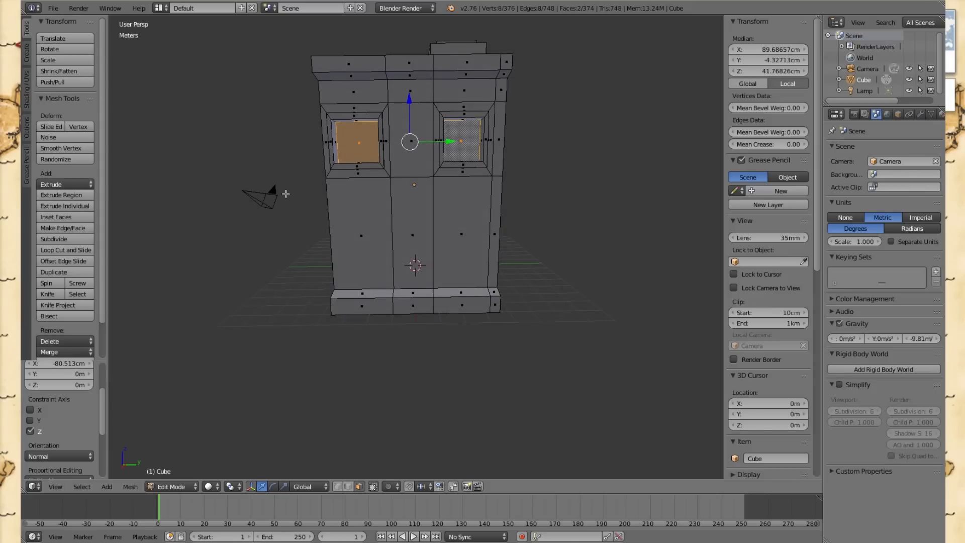
pyautogui.moveTo(285, 193); pyautogui.dragTo(288, 191, button='middle')
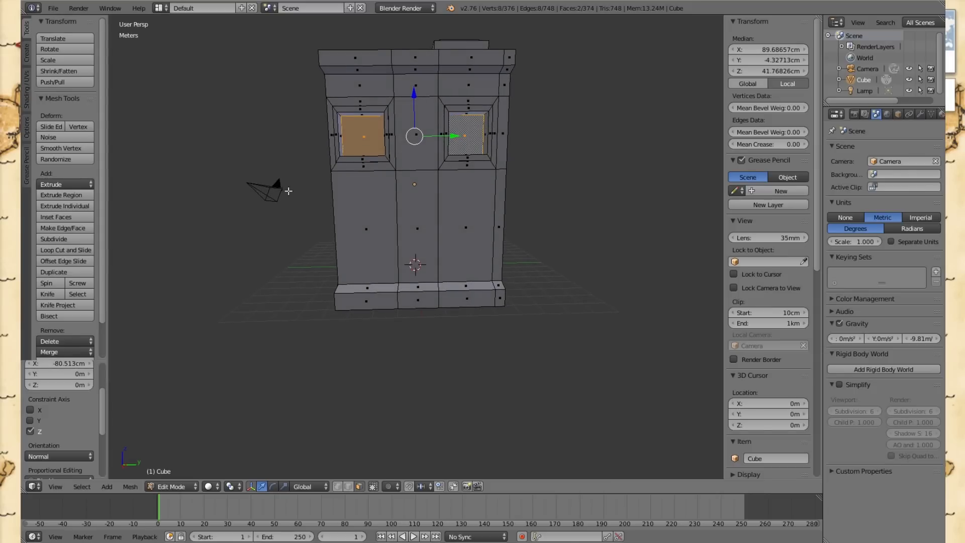
pyautogui.rightClick(417, 237)
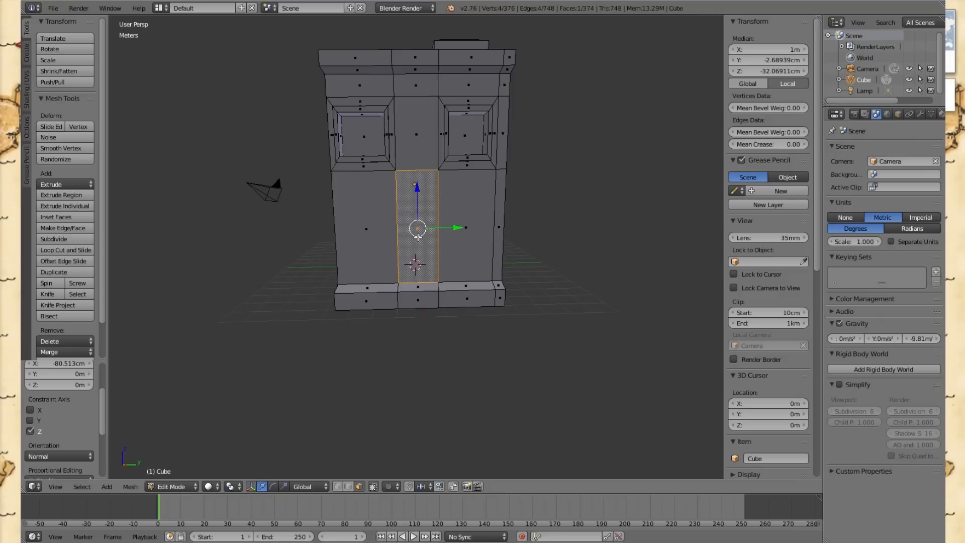
pyautogui.hotkey('ctrl', 'r')
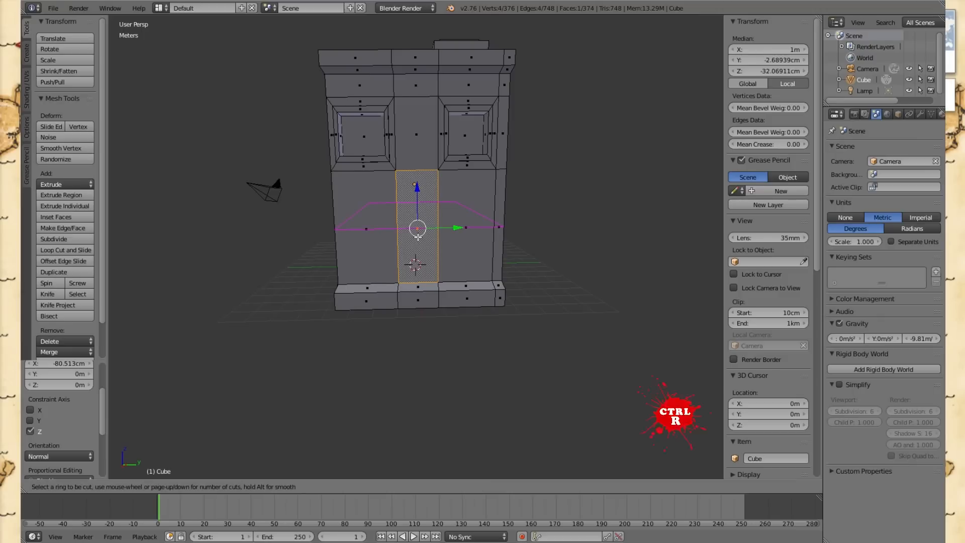
pyautogui.click(418, 237)
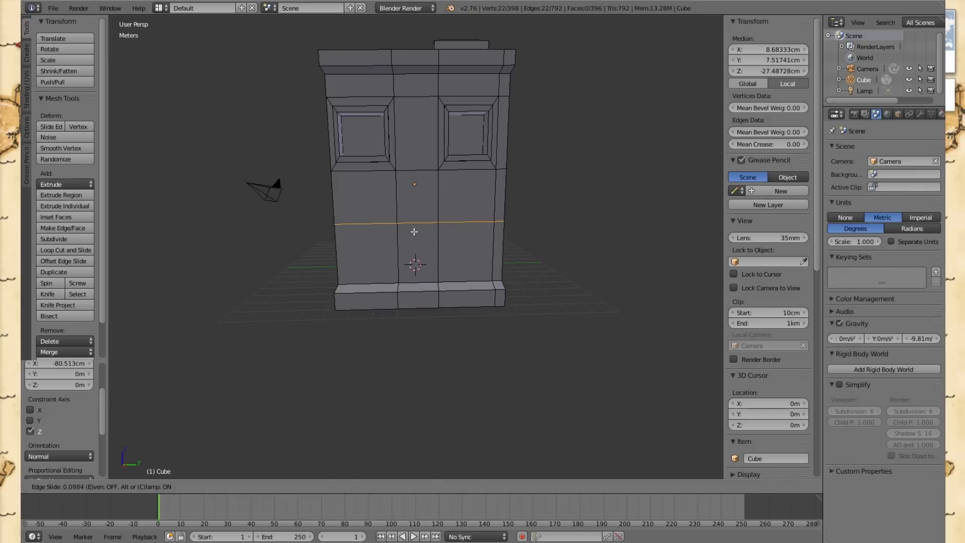
pyautogui.click(414, 232)
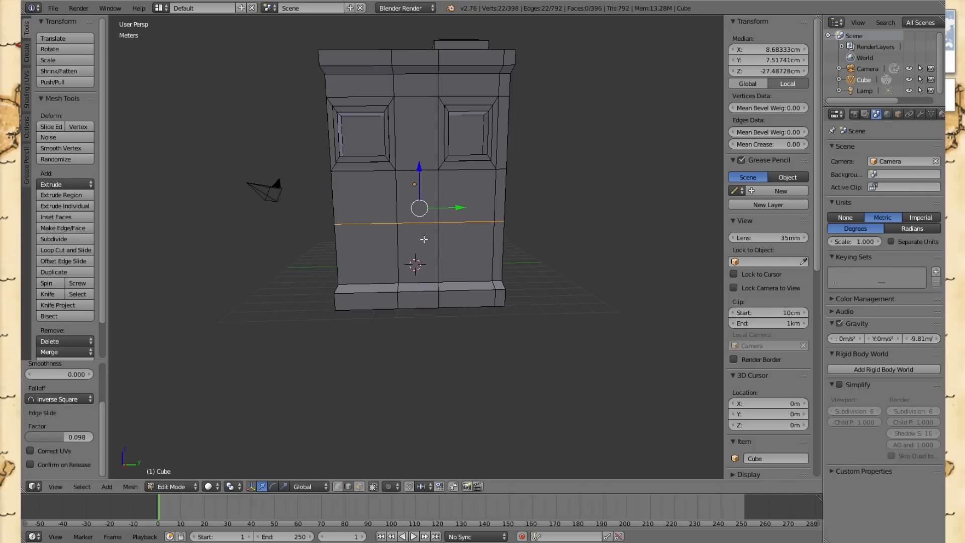
# - Select the short end's middle panel just above the base and inset it by about 0.034 for a door
pyautogui.click(359, 486)
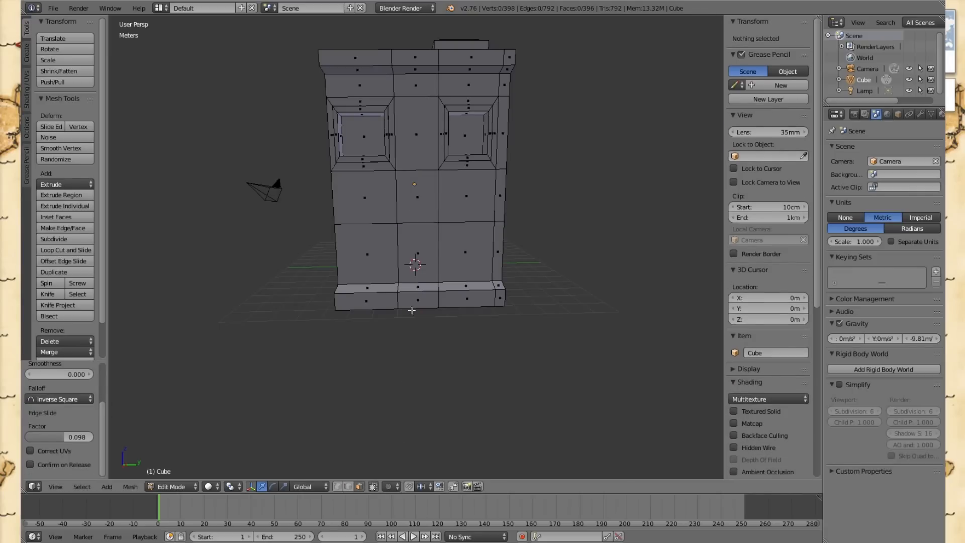
pyautogui.rightClick(423, 253)
pyautogui.press('i')
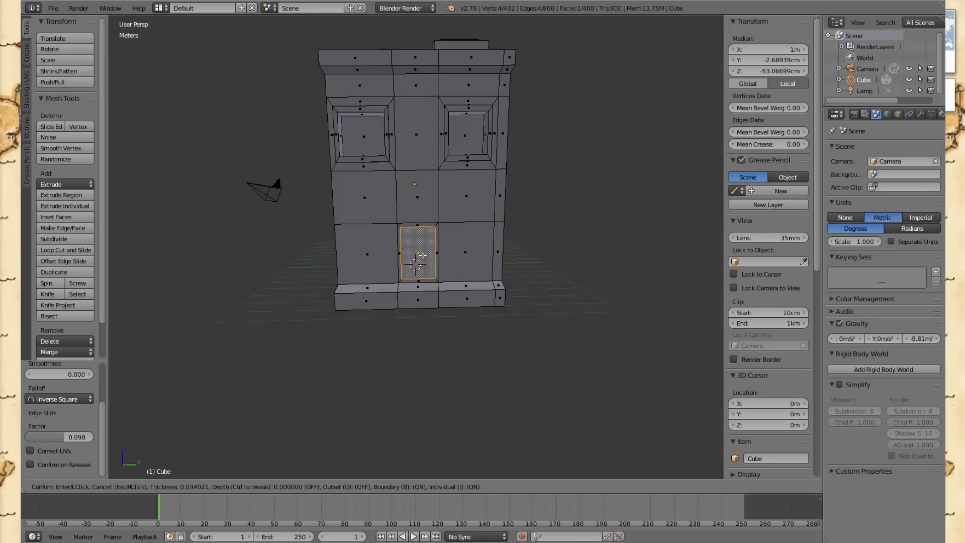
pyautogui.click(423, 255)
# - Extrude the door face about 76.3 cm into the block and inset it again by about 0.01
pyautogui.press('e')
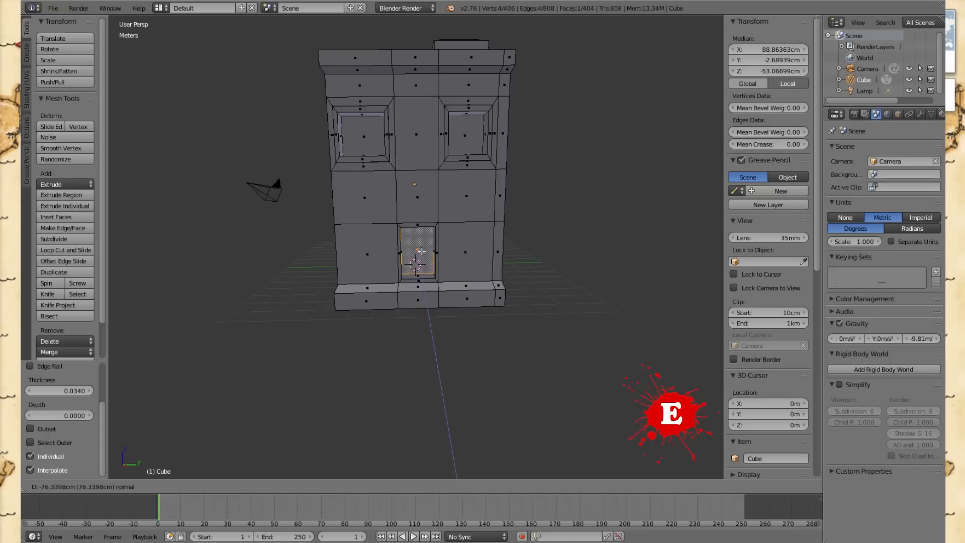
pyautogui.click(421, 251)
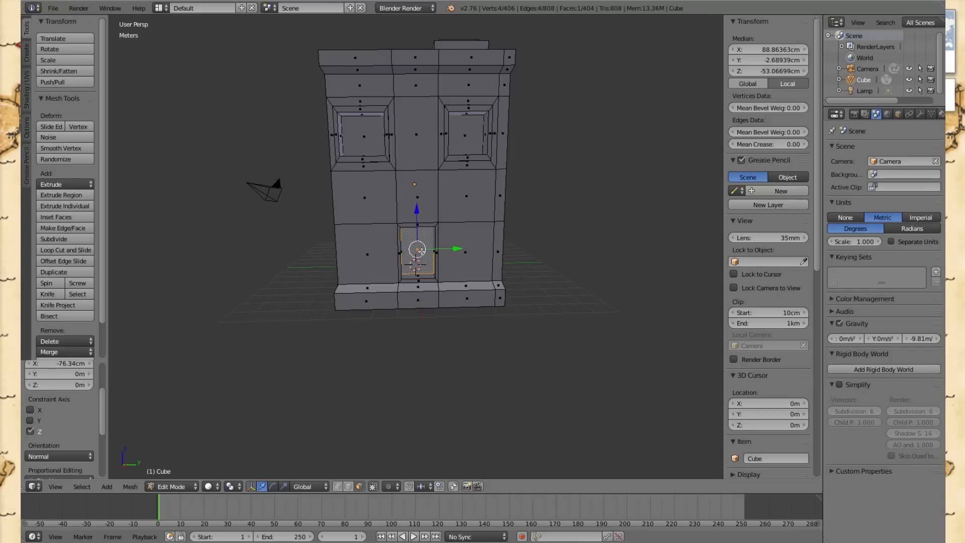
pyautogui.press('i')
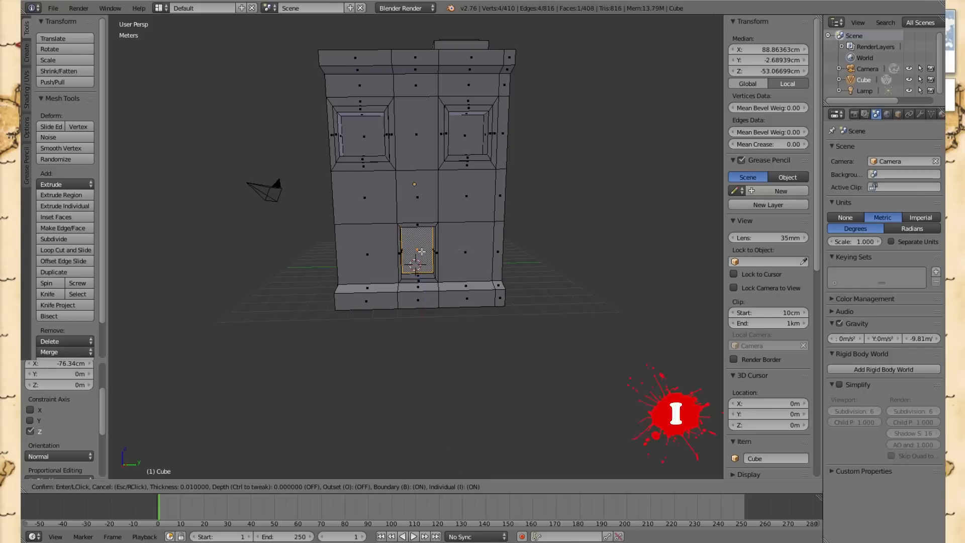
pyautogui.click(421, 252)
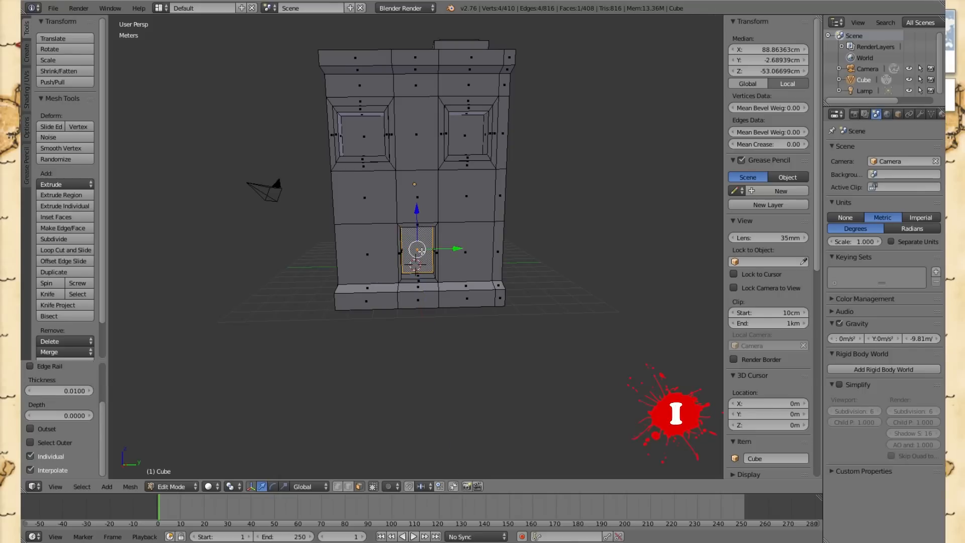
# - Extrude the door's inner inset face about 33.6 cm further into the block
pyautogui.press('e')
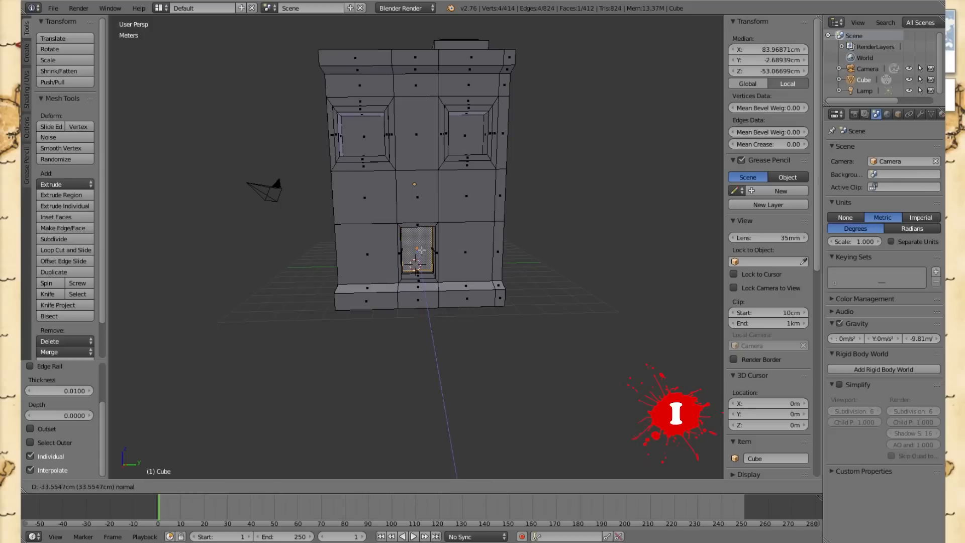
pyautogui.click(400, 257)
pyautogui.scroll(7, 420, 271)
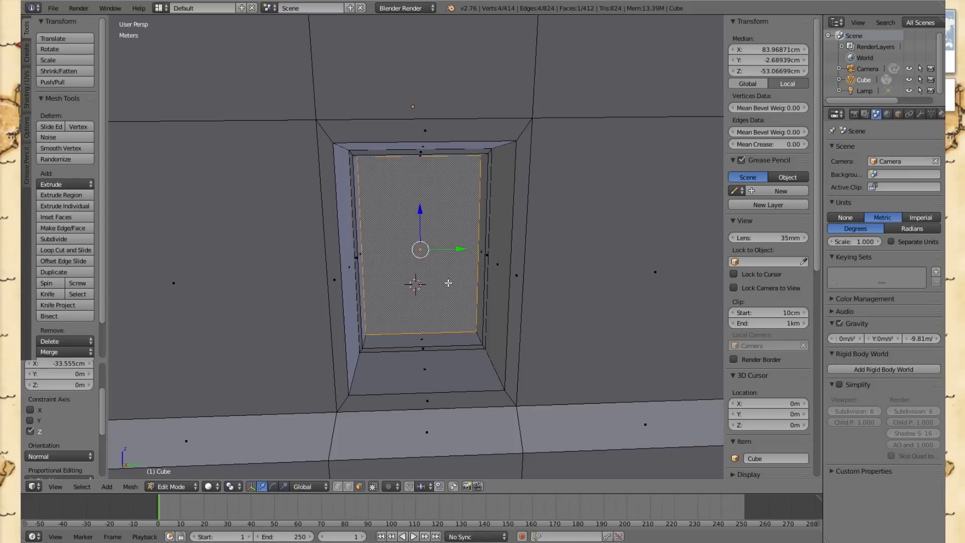
pyautogui.scroll(-3, 447, 283)
pyautogui.scroll(-4, 448, 283)
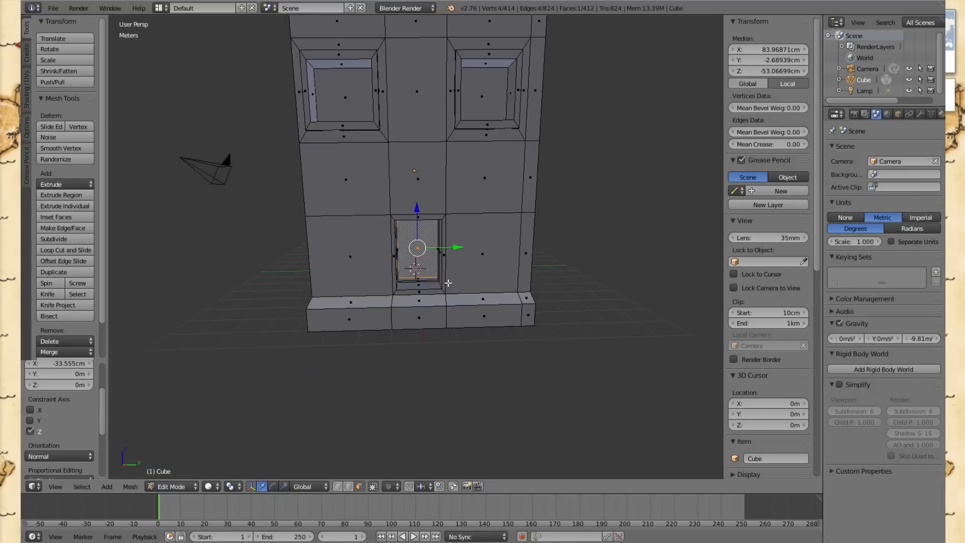
pyautogui.rightClick(351, 259)
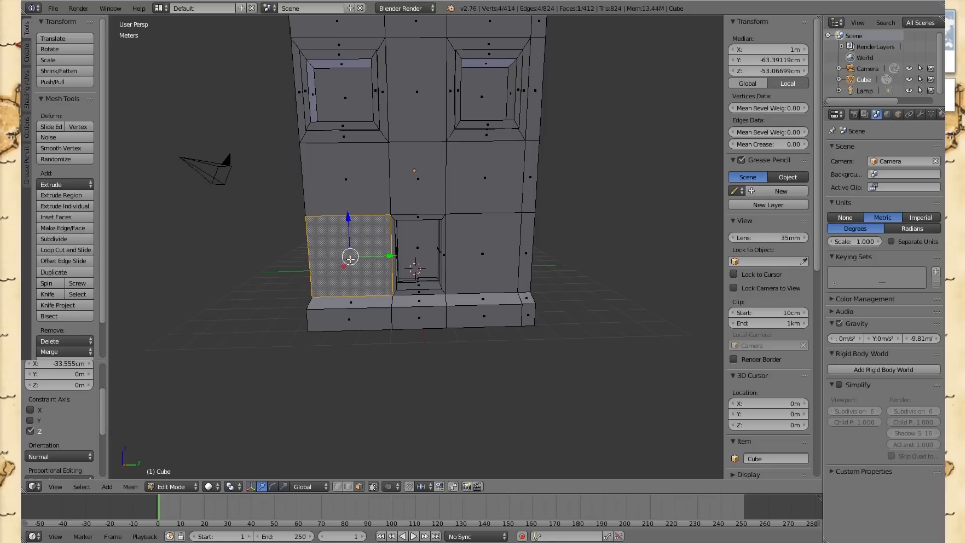
pyautogui.press('i')
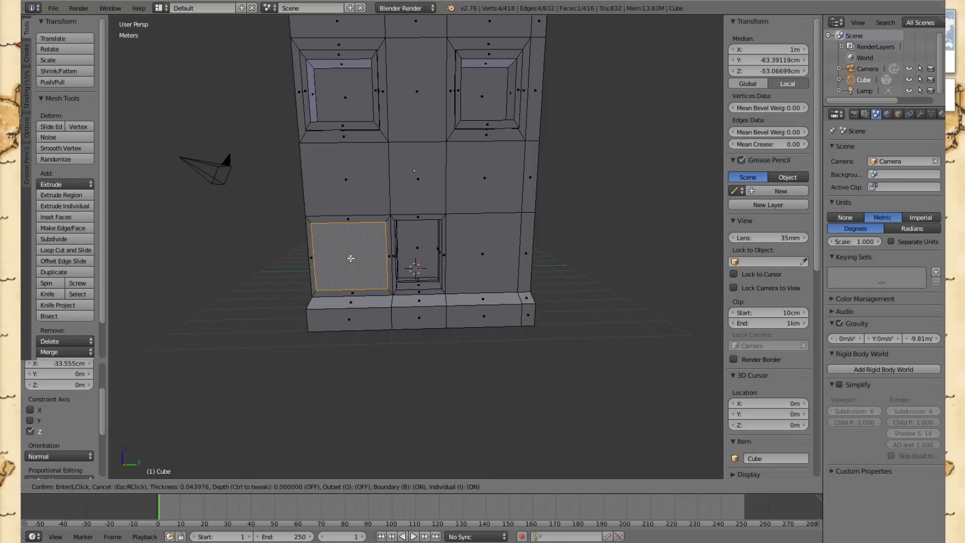
pyautogui.press('Escape')
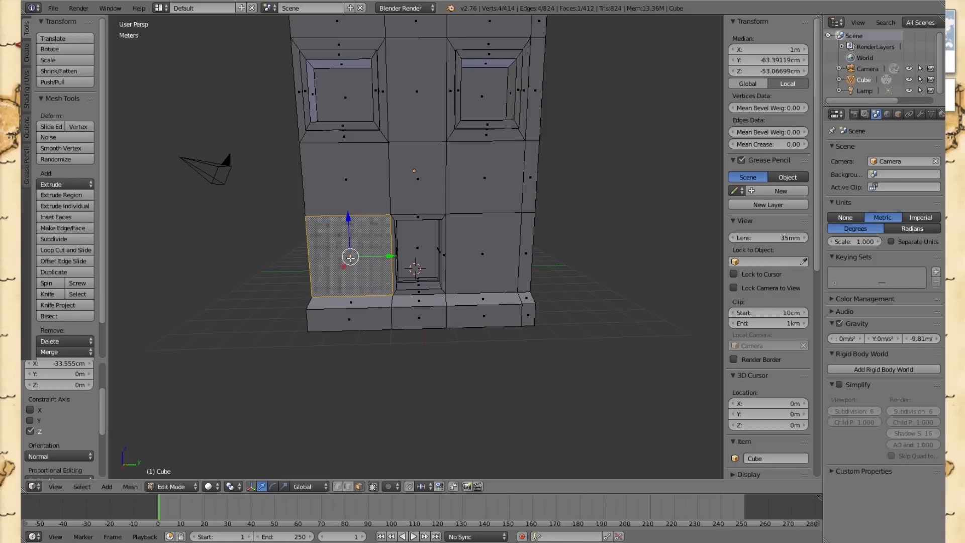
pyautogui.hotkey('ctrl', 'z')
# - Inset the two wall panels flanking the door individually by about 0.068 and move them up to a median Z of about -47.97 cm
pyautogui.click(348, 258)
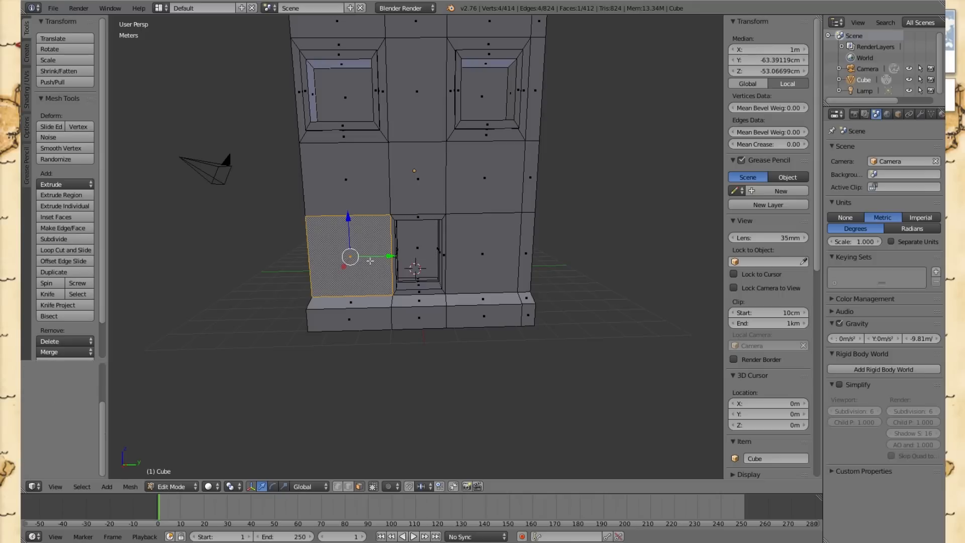
pyautogui.keyDown('shift'); pyautogui.click(480, 257); pyautogui.keyUp('shift')
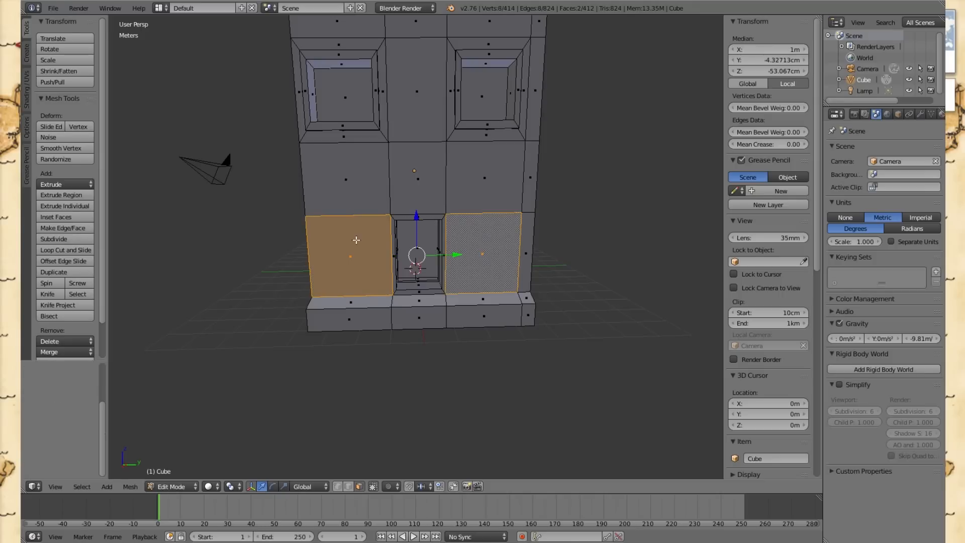
pyautogui.press('i')
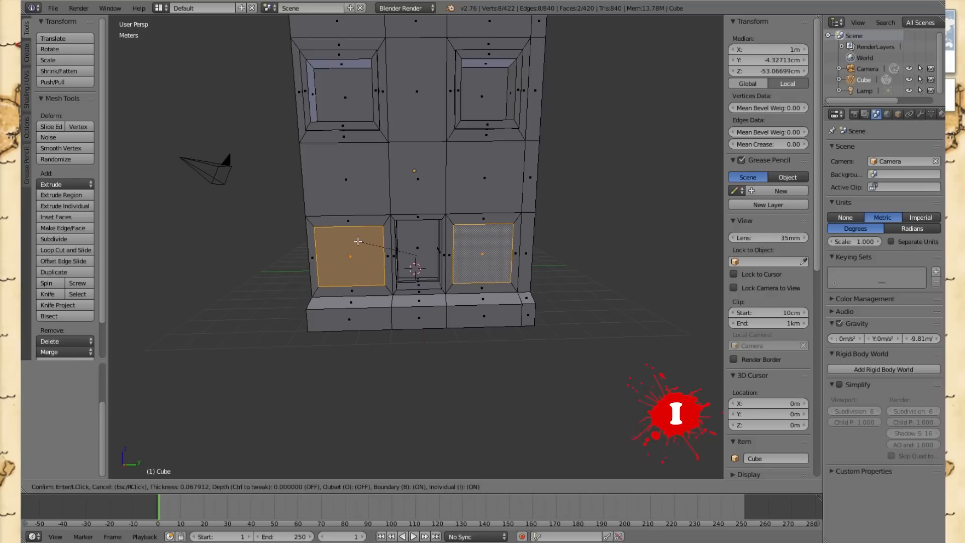
pyautogui.click(357, 241)
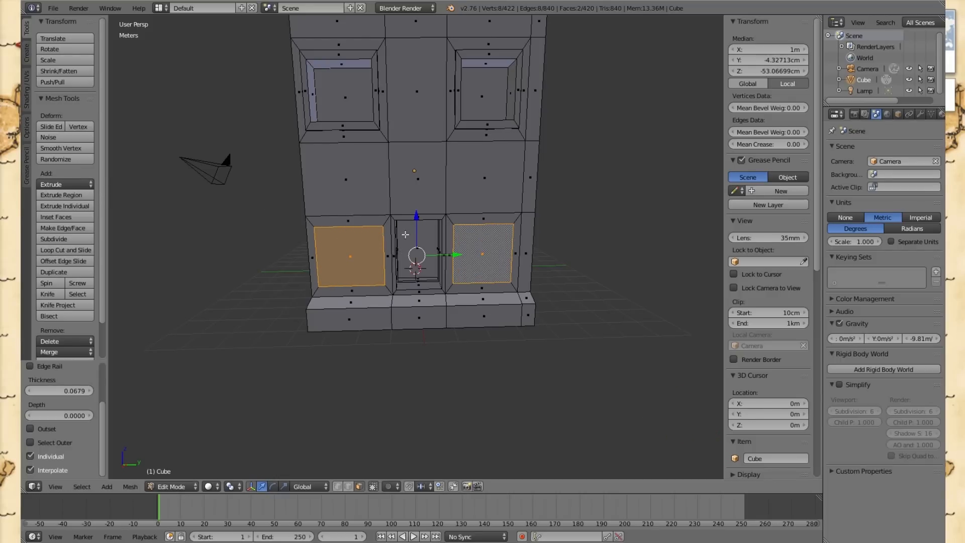
pyautogui.moveTo(416, 217); pyautogui.dragTo(392, 210)
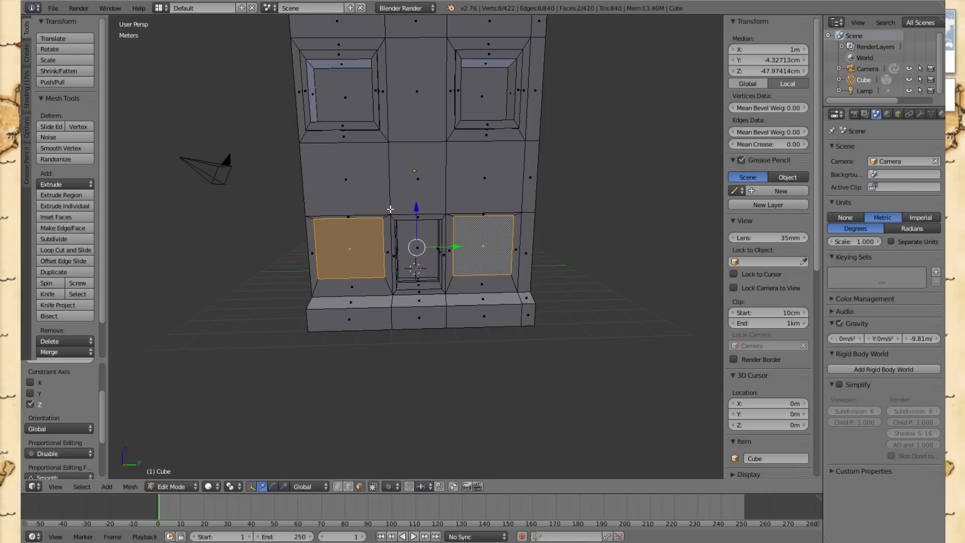
# - Inset the two raised faces beside the door again by about 0.043 and extrude them about 71.8 cm into the block
pyautogui.press('i')
pyautogui.press('i')
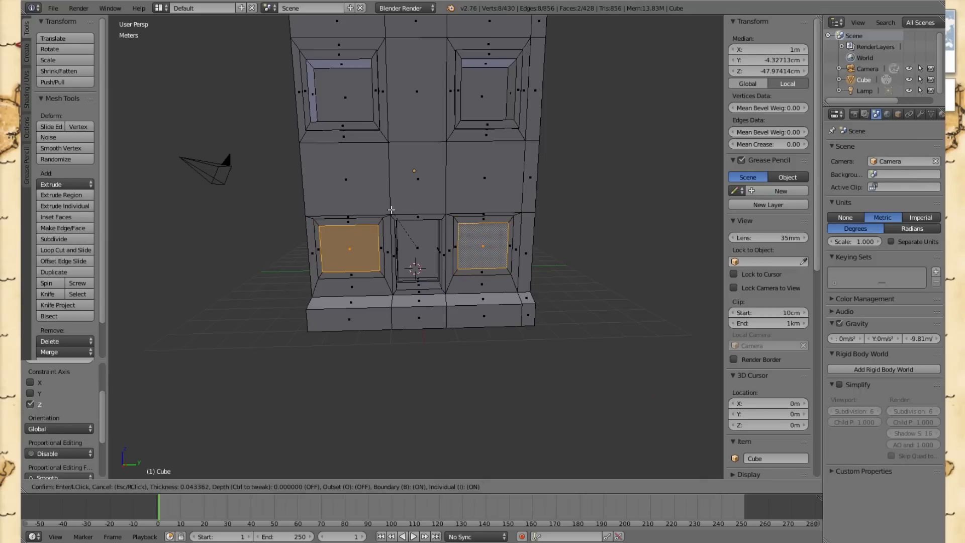
pyautogui.click(391, 210)
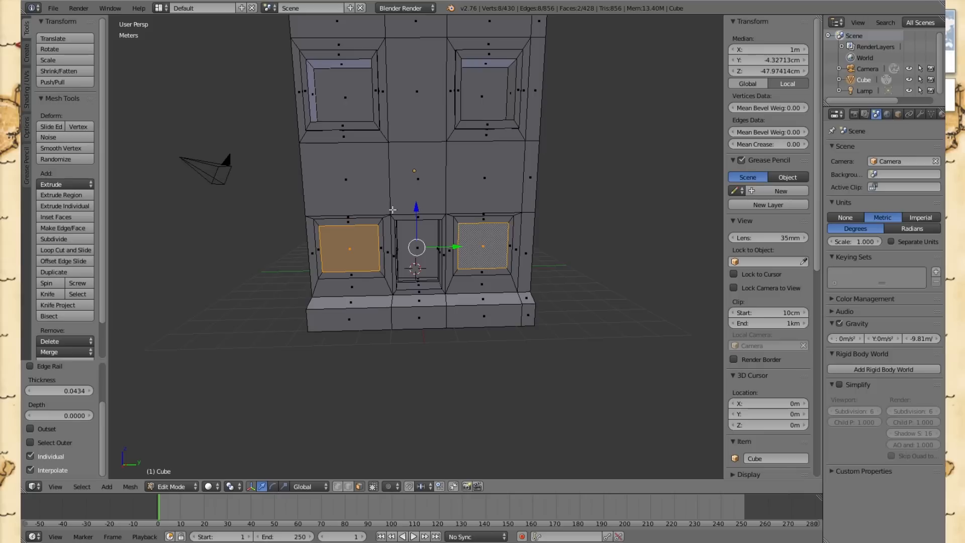
pyautogui.press('e')
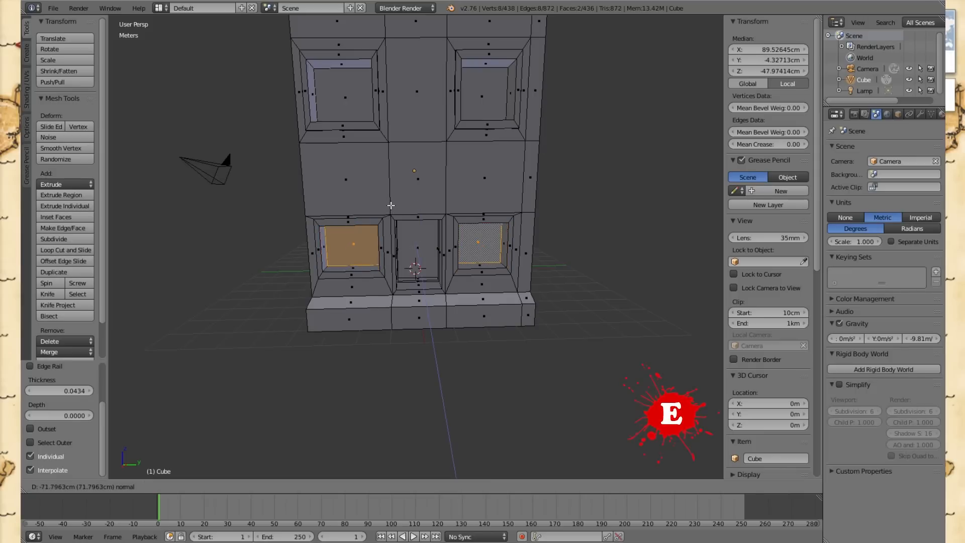
pyautogui.click(390, 205)
# - Select the eight inner frame faces around the two windows beside the door and extrude them about 5.6 cm outward
pyautogui.moveTo(564, 237); pyautogui.dragTo(524, 236, button='middle')
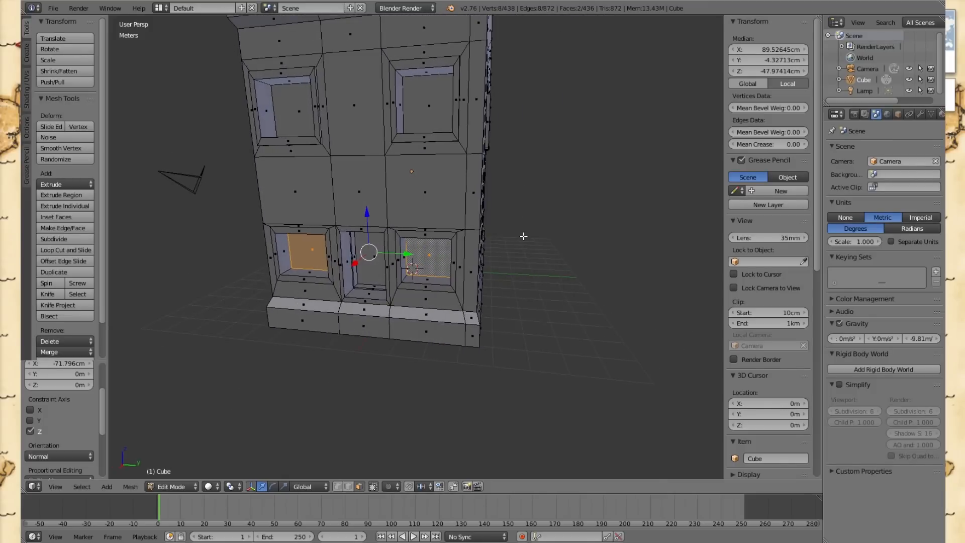
pyautogui.scroll(2, 523, 236)
pyautogui.scroll(2, 527, 234)
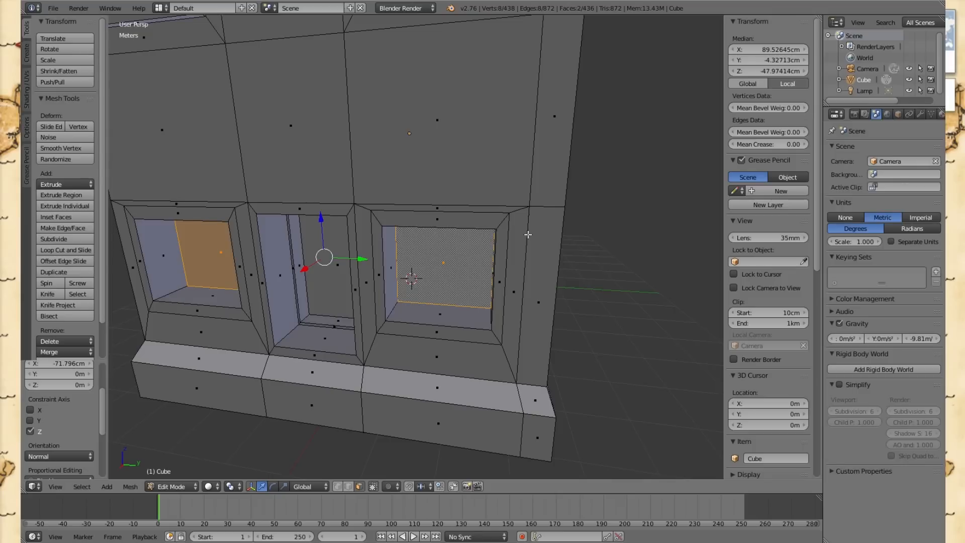
pyautogui.rightClick(445, 224)
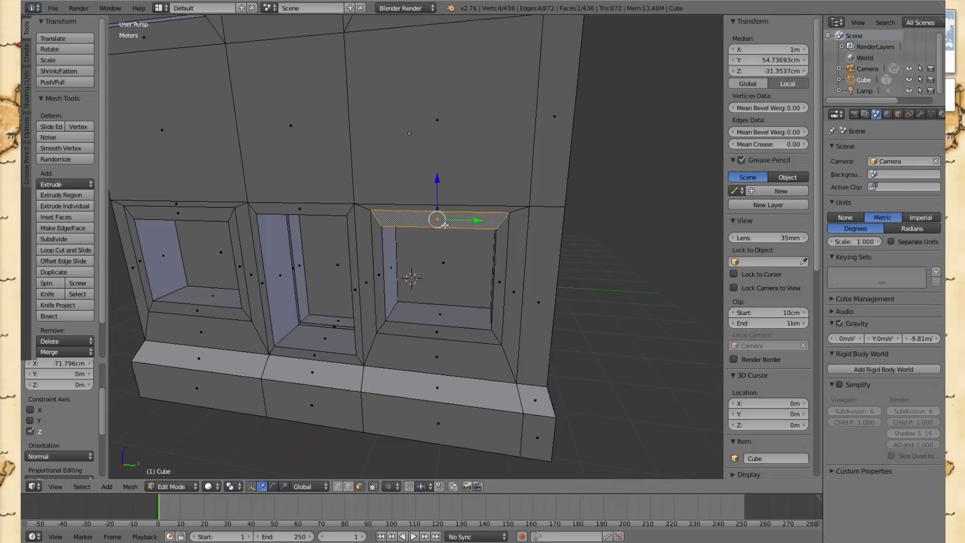
pyautogui.keyDown('shift'); pyautogui.rightClick(380, 247); pyautogui.keyUp('shift')
pyautogui.keyDown('shift'); pyautogui.rightClick(445, 322); pyautogui.keyUp('shift')
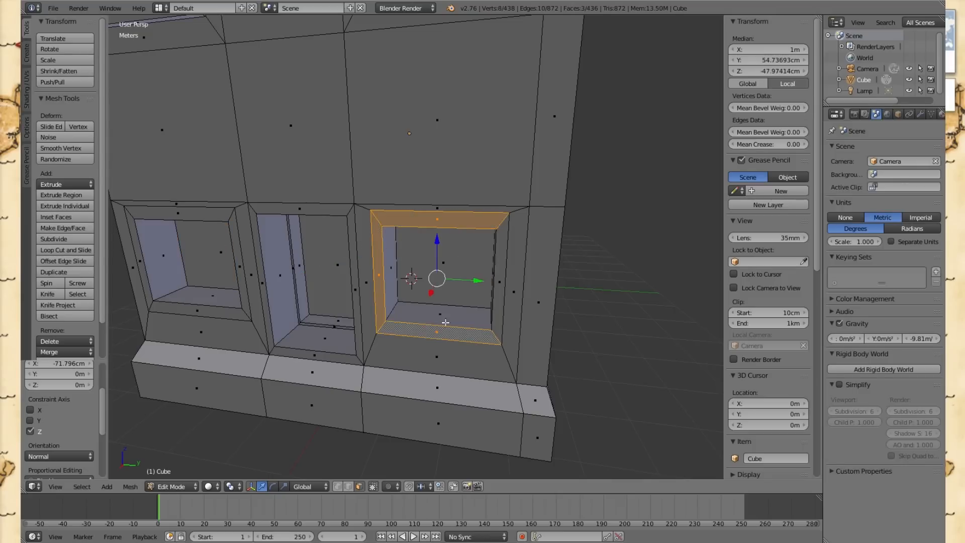
pyautogui.keyDown('shift'); pyautogui.rightClick(500, 304); pyautogui.keyUp('shift')
pyautogui.keyDown('shift'); pyautogui.rightClick(208, 217); pyautogui.keyUp('shift')
pyautogui.keyDown('shift'); pyautogui.rightClick(234, 236); pyautogui.keyUp('shift')
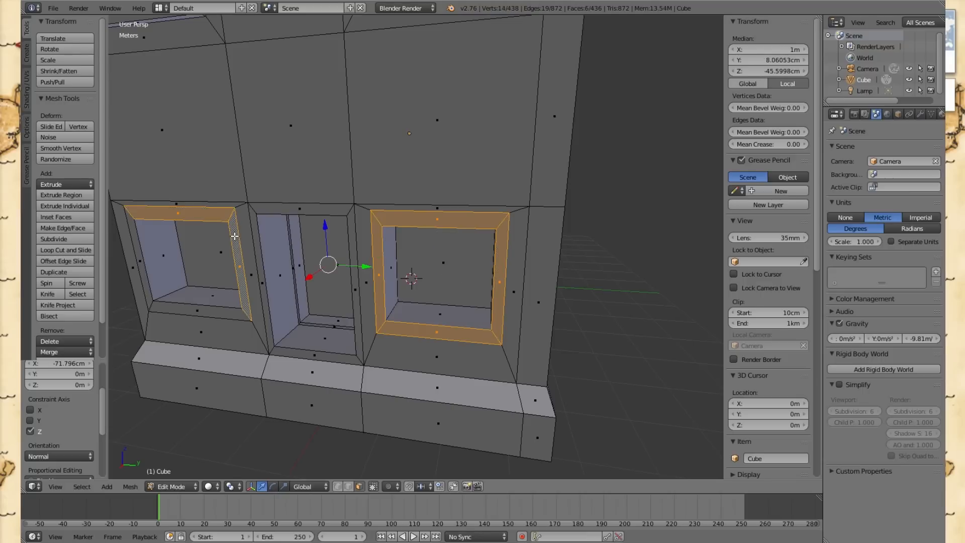
pyautogui.keyDown('shift'); pyautogui.rightClick(196, 309); pyautogui.keyUp('shift')
pyautogui.keyDown('shift'); pyautogui.rightClick(146, 285); pyautogui.keyUp('shift')
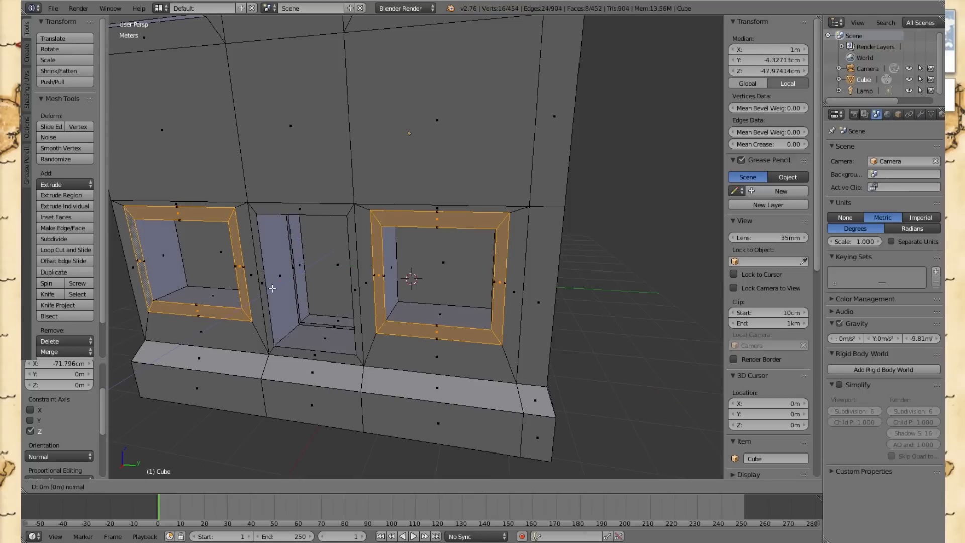
pyautogui.press('e')
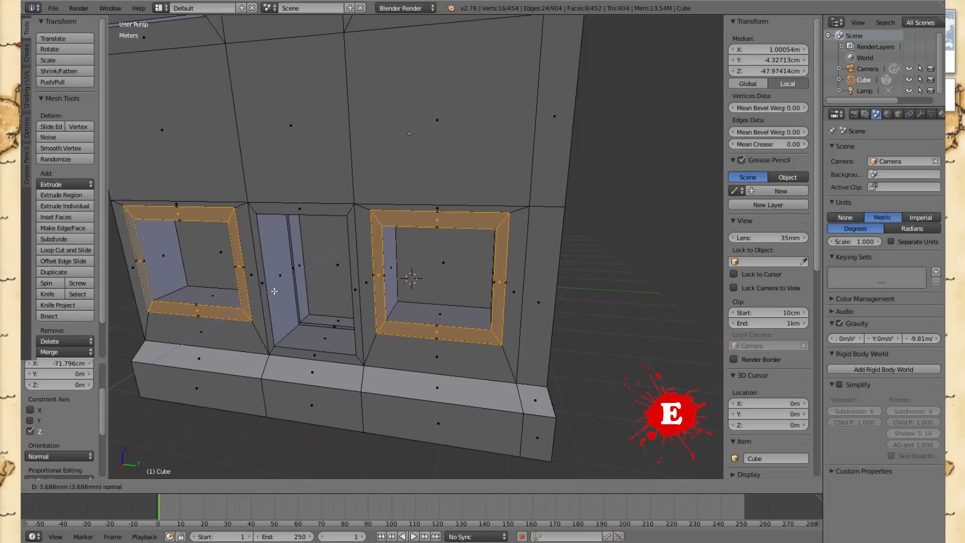
pyautogui.click(274, 291)
# - Select the two outer panels directly above the ground-floor windows and inset them individually by about 0.091
pyautogui.moveTo(587, 253)
pyautogui.mouseDown(button='middle')
pyautogui.moveTo(543, 256)
pyautogui.moveTo(604, 247)
pyautogui.mouseUp(button='middle')
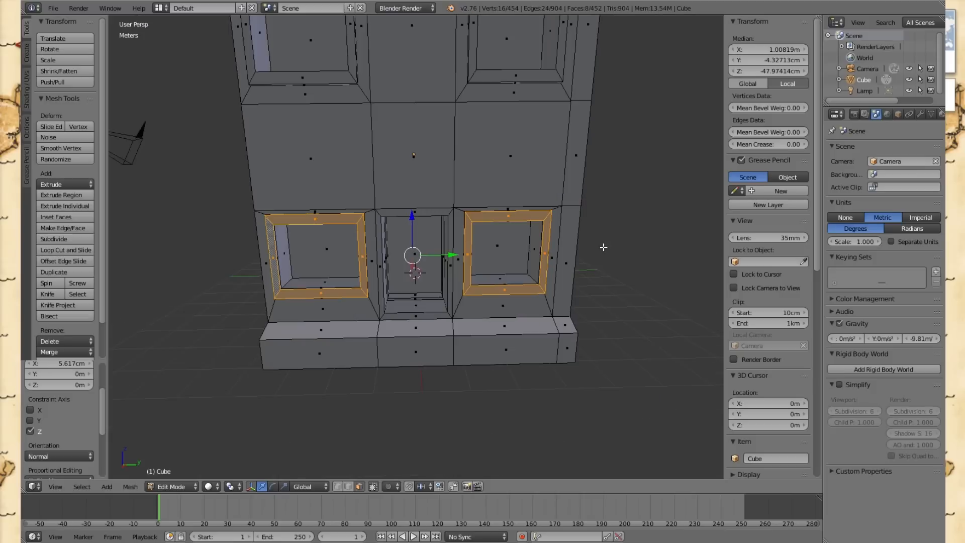
pyautogui.scroll(-2, 601, 245)
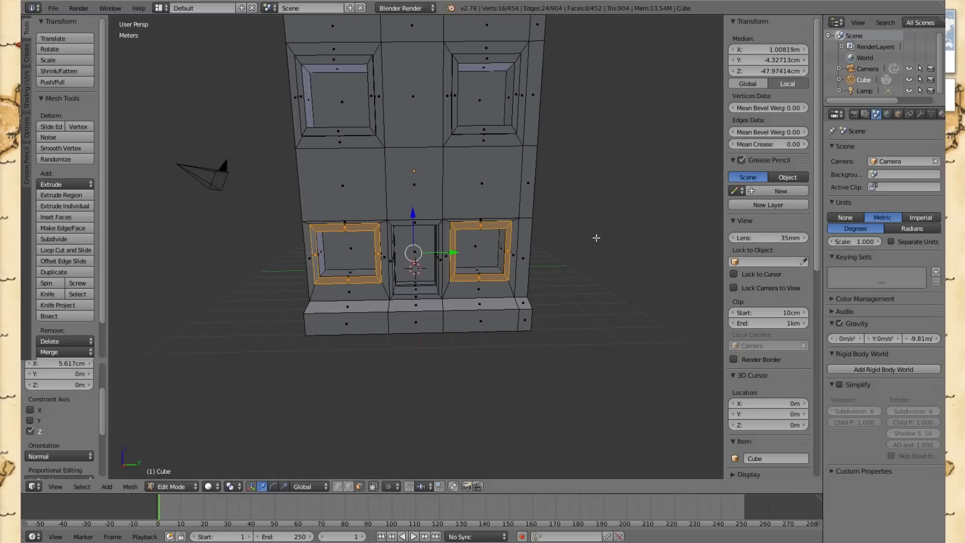
pyautogui.moveTo(593, 219); pyautogui.dragTo(589, 212, button='middle')
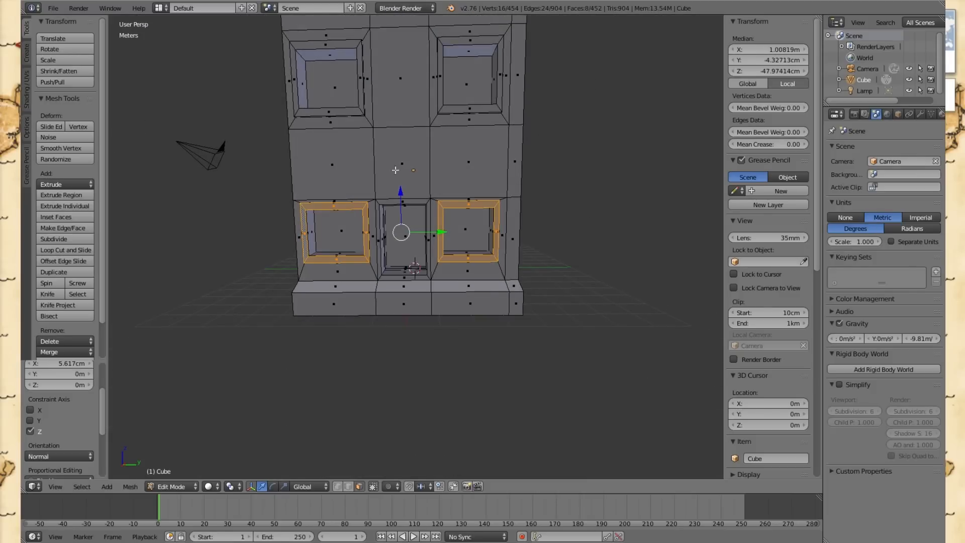
pyautogui.rightClick(327, 158)
pyautogui.keyDown('shift'); pyautogui.rightClick(477, 146); pyautogui.keyUp('shift')
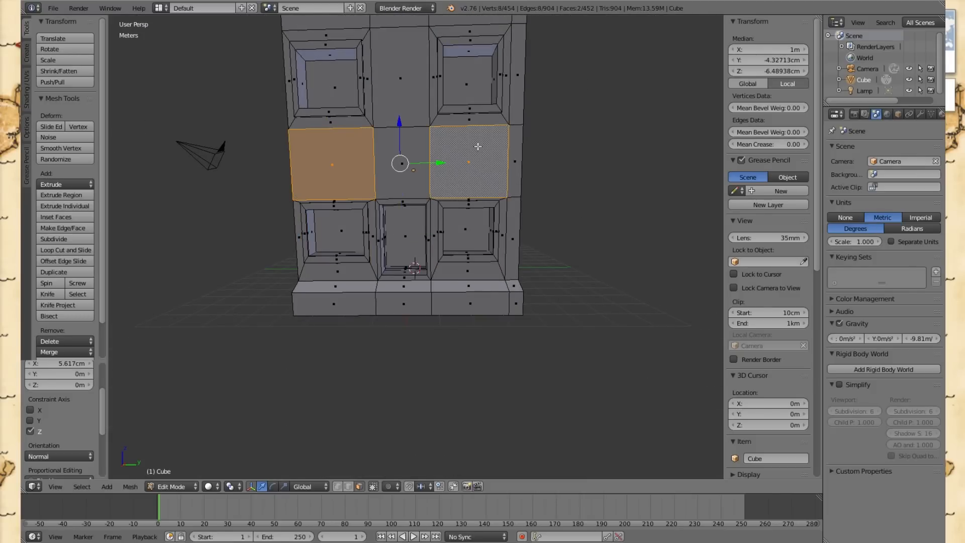
pyautogui.press('i')
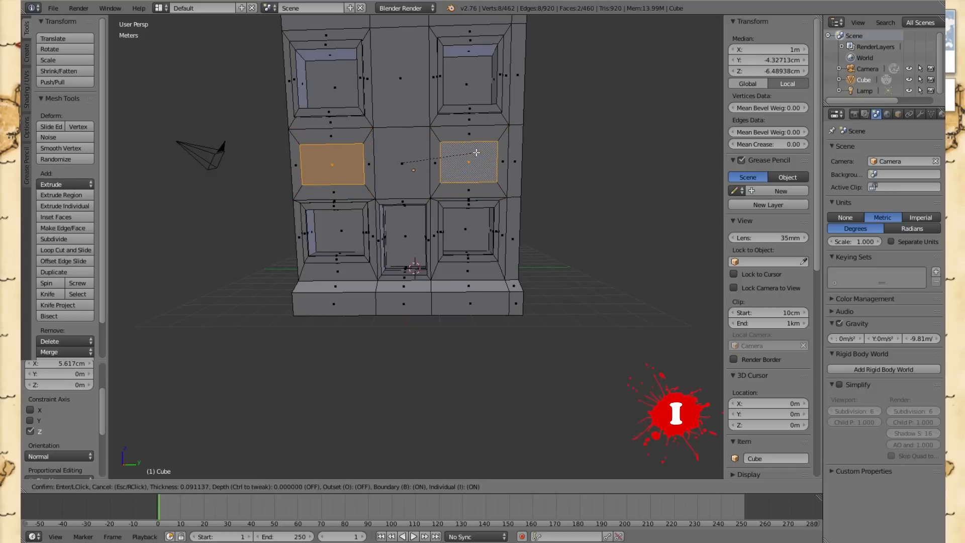
pyautogui.click(476, 152)
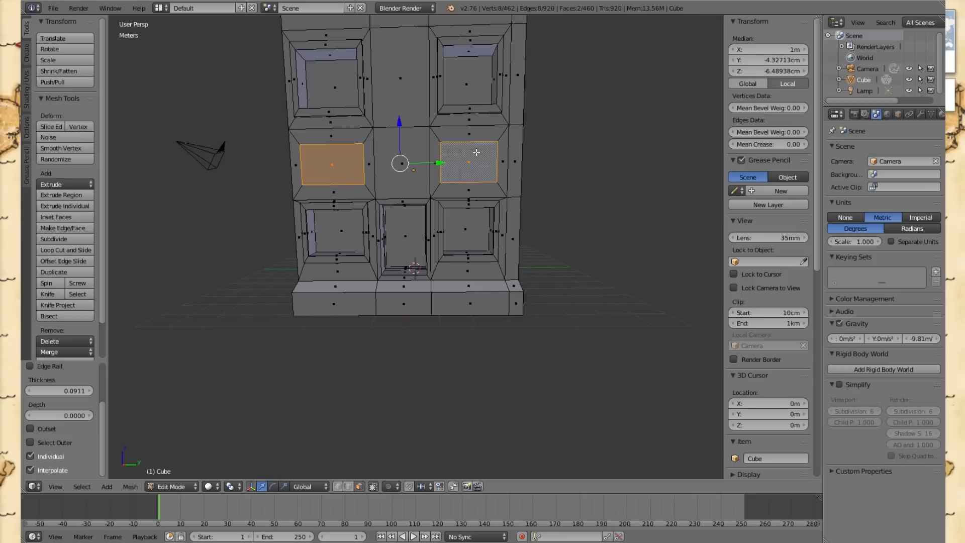
# - Inset the two middle-row window faces again by about 0.049 and extrude them about 29.3 cm into the block
pyautogui.press('i')
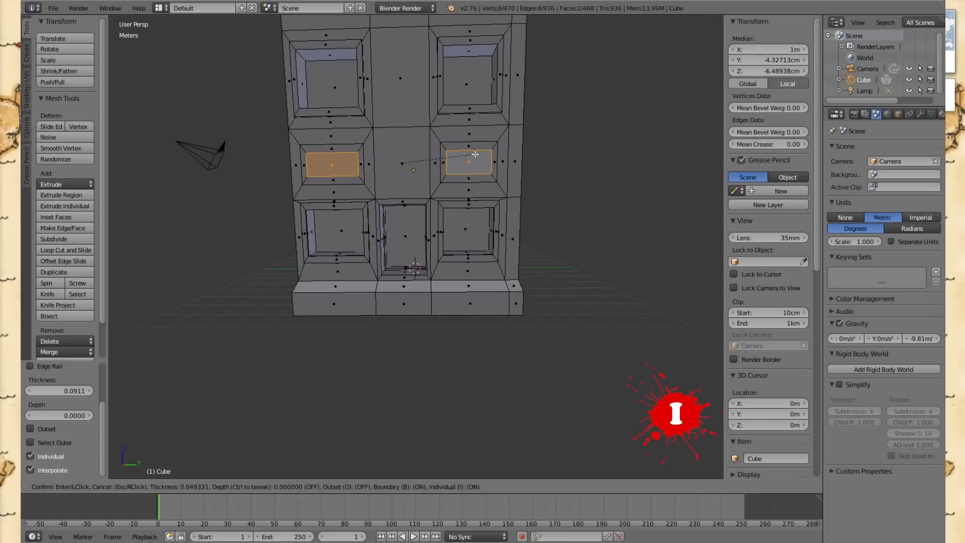
pyautogui.click(475, 154)
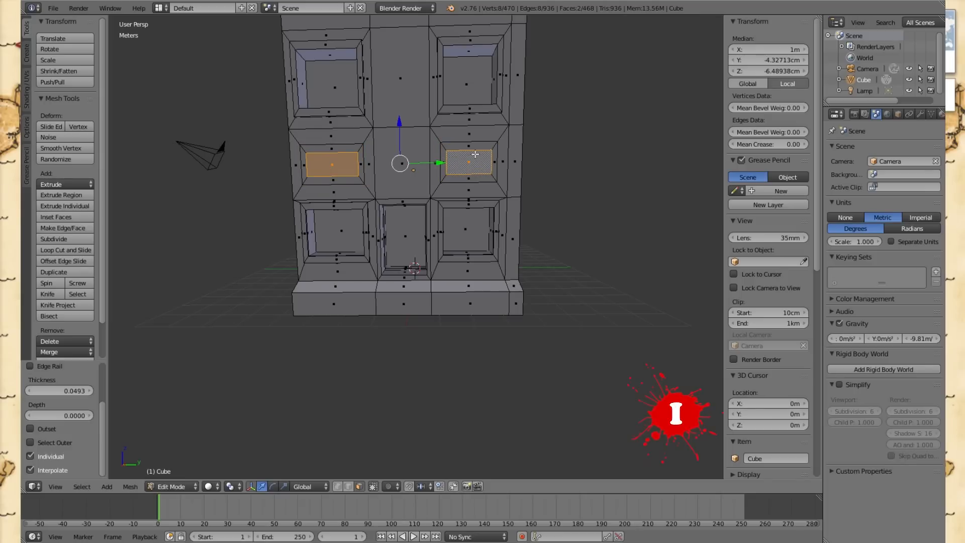
pyautogui.press('e')
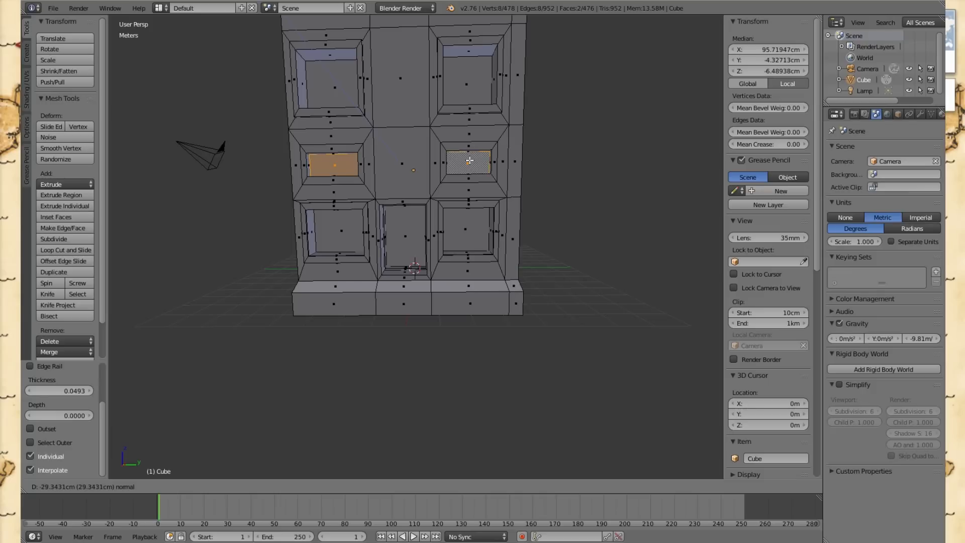
pyautogui.click(470, 160)
# - Select the eight inner frame faces around the two middle-row windows and extrude them about 20.9 cm outward
pyautogui.moveTo(537, 158)
pyautogui.mouseDown(button='middle')
pyautogui.moveTo(503, 160)
pyautogui.moveTo(523, 158)
pyautogui.mouseUp(button='middle')
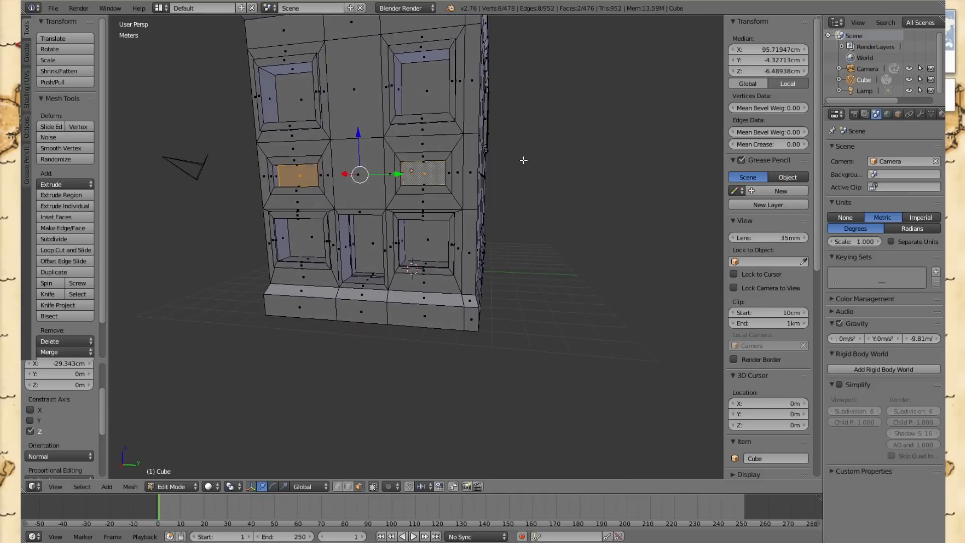
pyautogui.rightClick(425, 158)
pyautogui.keyDown('shift'); pyautogui.rightClick(449, 174); pyautogui.keyUp('shift')
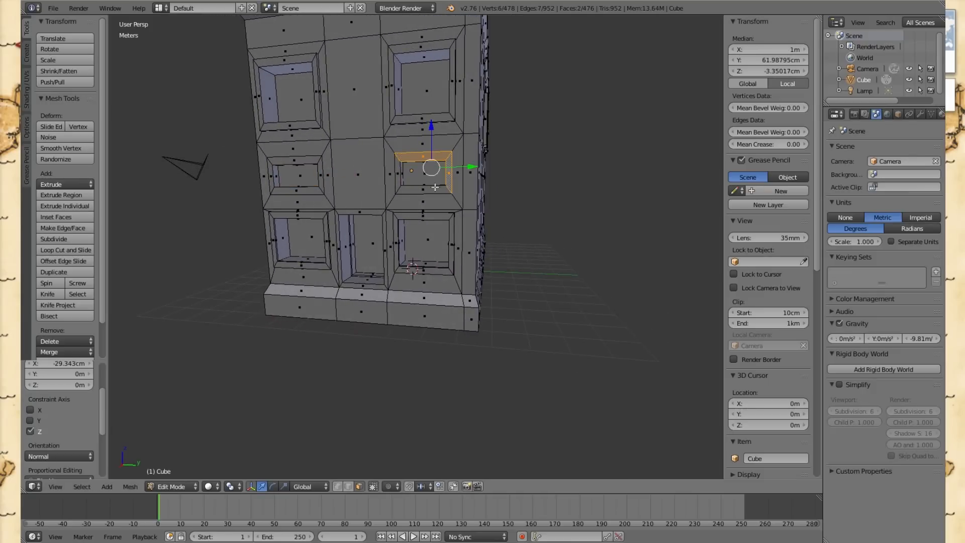
pyautogui.keyDown('shift'); pyautogui.rightClick(435, 188); pyautogui.keyUp('shift')
pyautogui.keyDown('shift'); pyautogui.rightClick(398, 176); pyautogui.keyUp('shift')
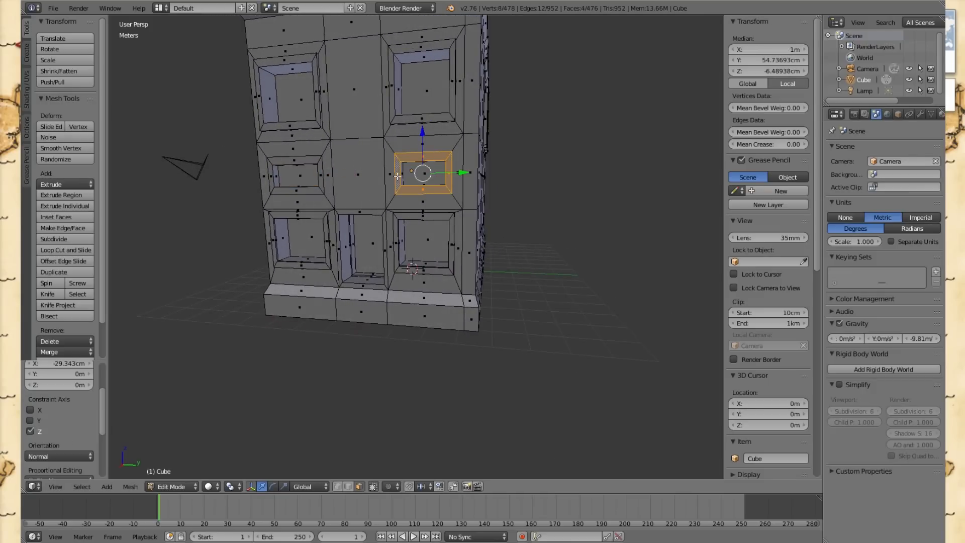
pyautogui.keyDown('shift'); pyautogui.rightClick(321, 179); pyautogui.keyUp('shift')
pyautogui.keyDown('shift'); pyautogui.rightClick(292, 162); pyautogui.keyUp('shift')
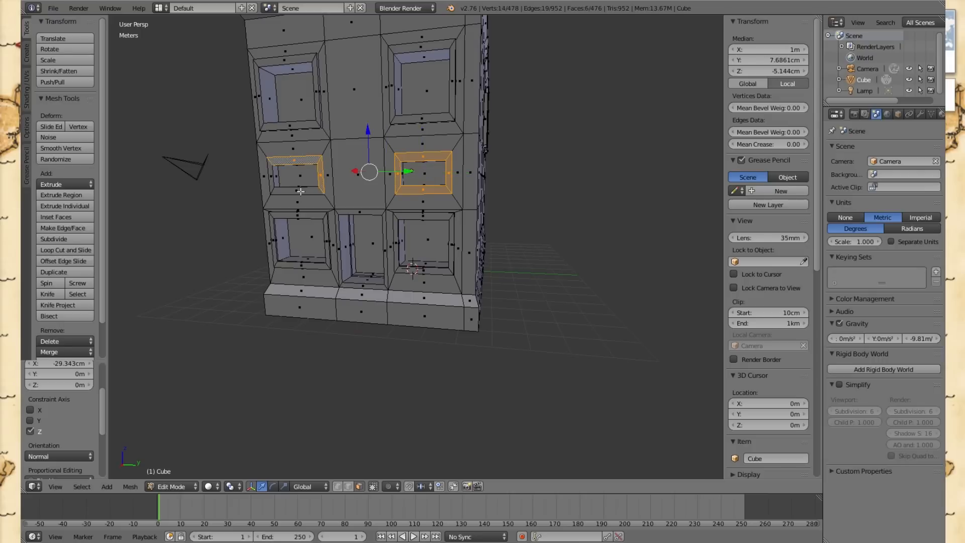
pyautogui.keyDown('shift'); pyautogui.rightClick(301, 191); pyautogui.keyUp('shift')
pyautogui.keyDown('shift'); pyautogui.rightClick(272, 176); pyautogui.keyUp('shift')
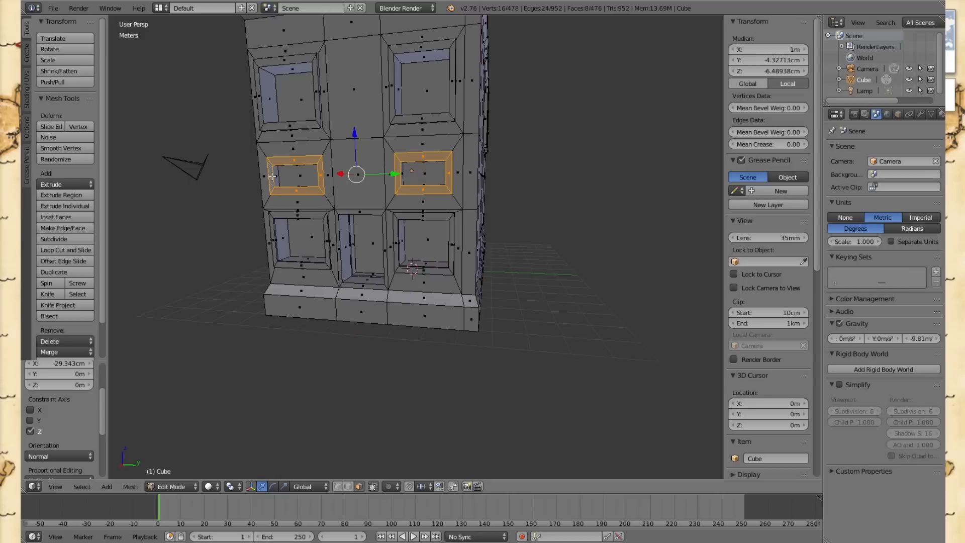
pyautogui.press('e')
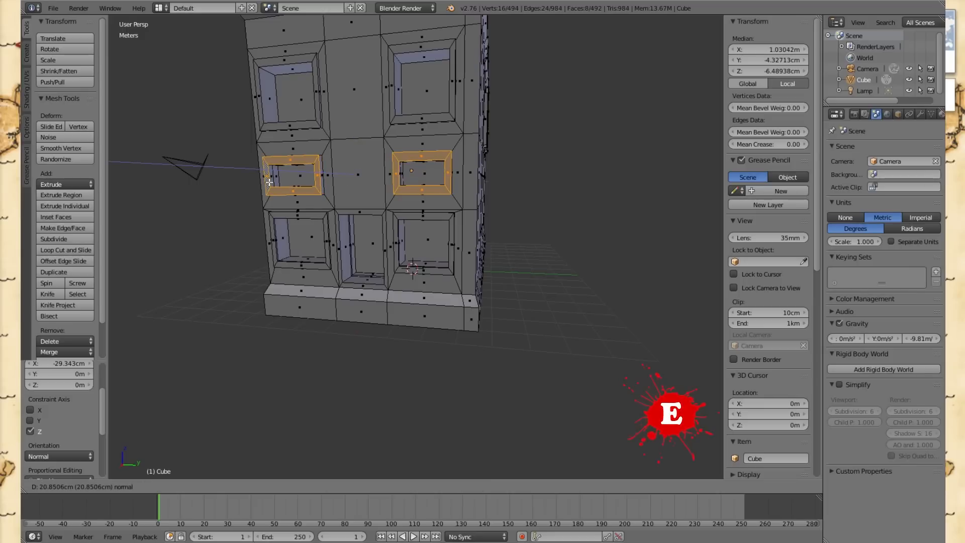
pyautogui.click(269, 182)
# - Move the extruded middle-row window frames back toward the wall along X to a median X of about 1.017 m
pyautogui.moveTo(493, 177); pyautogui.dragTo(434, 186, button='middle')
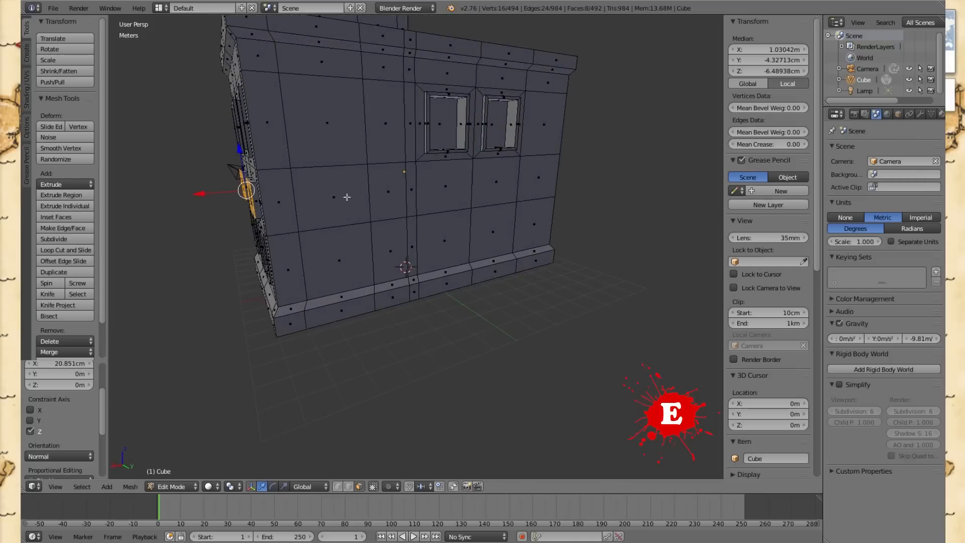
pyautogui.press('g')
pyautogui.press('x')
pyautogui.click(203, 196)
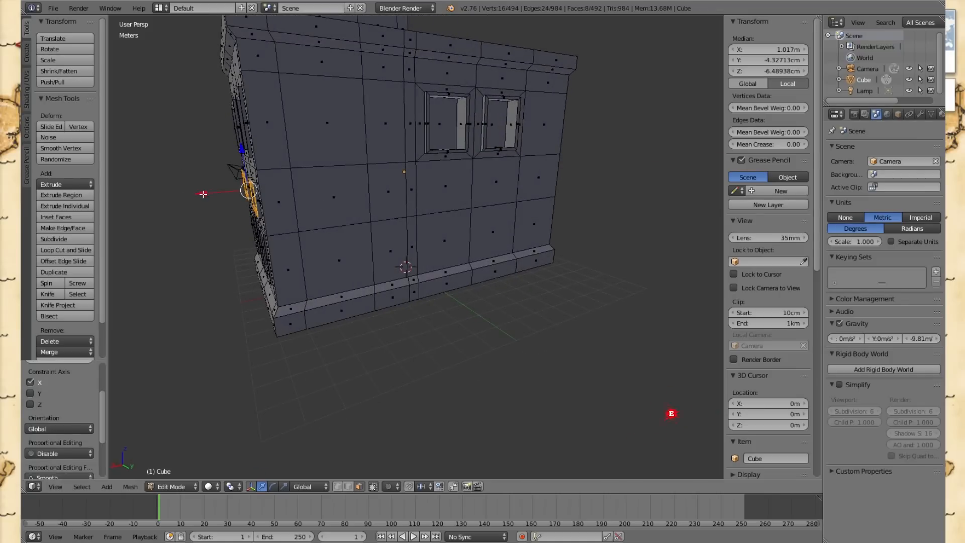
# - Add the middle-row side wall face to the window frame selection and move everything about 6.1 cm inward along X
pyautogui.scroll(3, 225, 198)
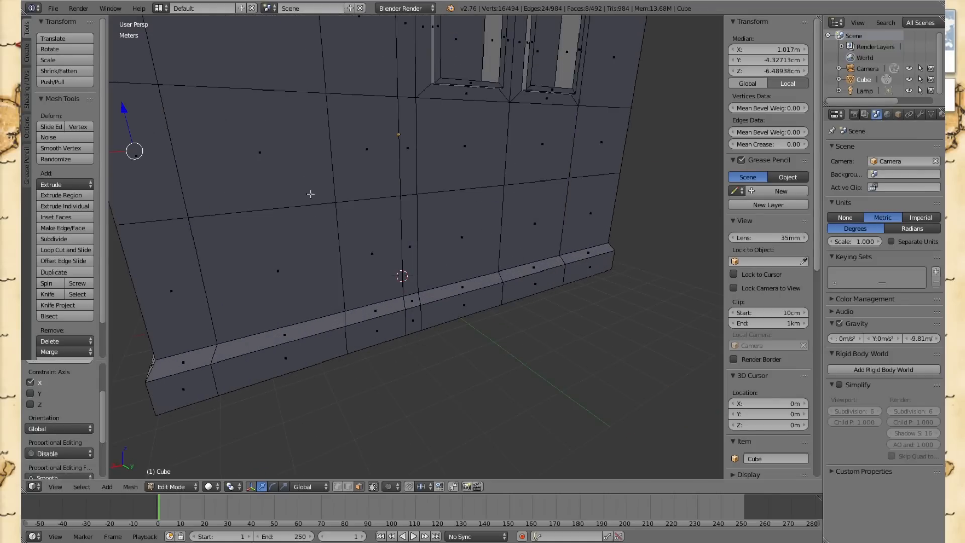
pyautogui.keyDown('shift'); pyautogui.rightClick(285, 185); pyautogui.keyUp('shift')
pyautogui.moveTo(275, 184); pyautogui.dragTo(345, 169, button='middle')
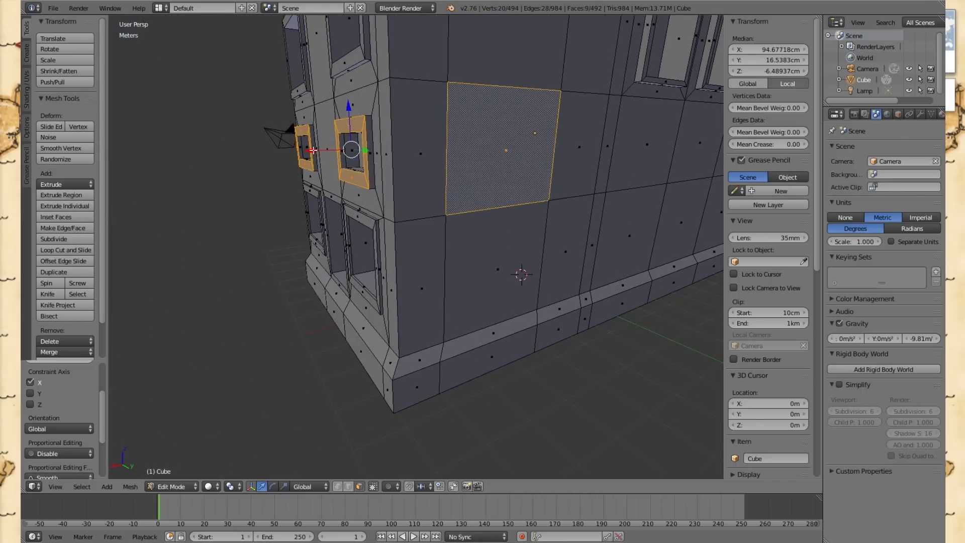
pyautogui.press('g')
pyautogui.press('x')
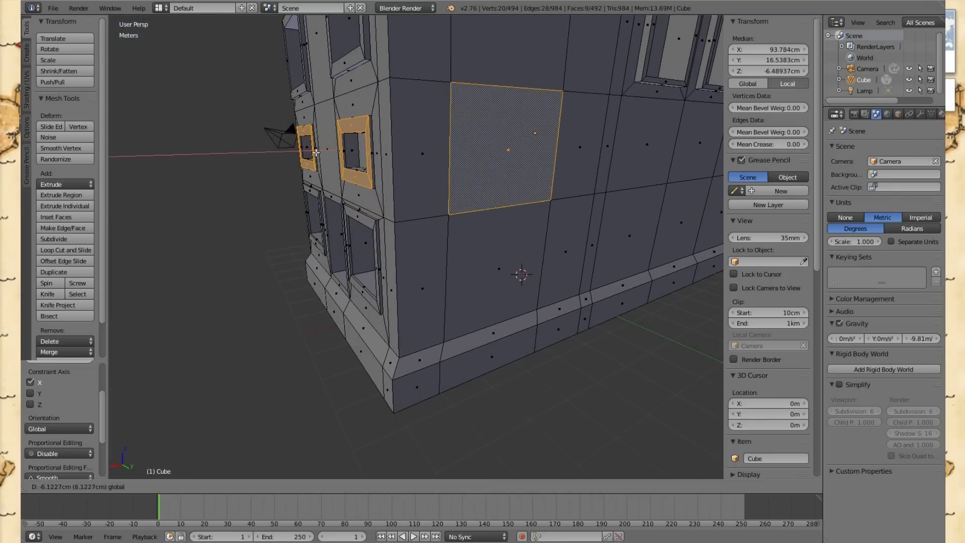
pyautogui.click(316, 151)
pyautogui.moveTo(239, 206); pyautogui.dragTo(300, 211, button='middle')
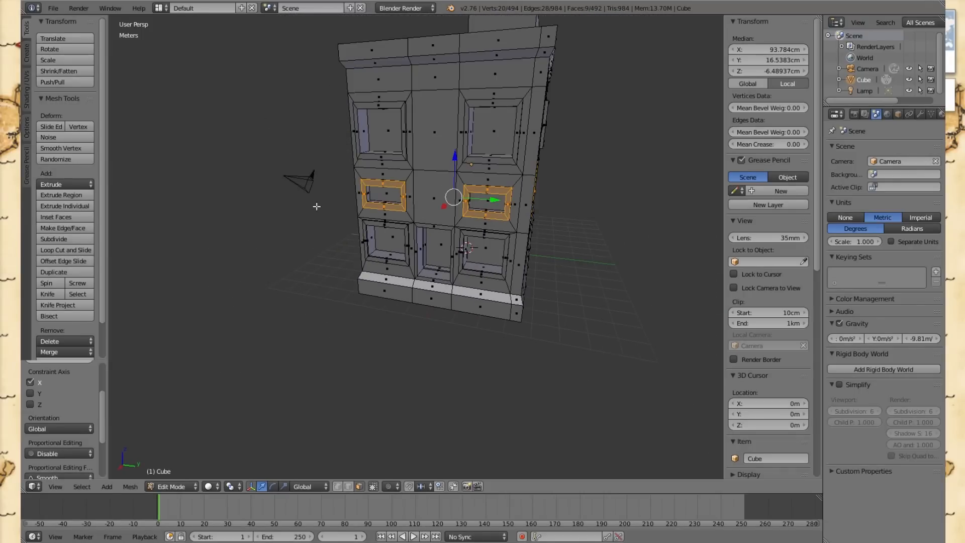
# - Select the plain panel directly above the door and extrude it about 1.37 m outward
pyautogui.scroll(2, 285, 232)
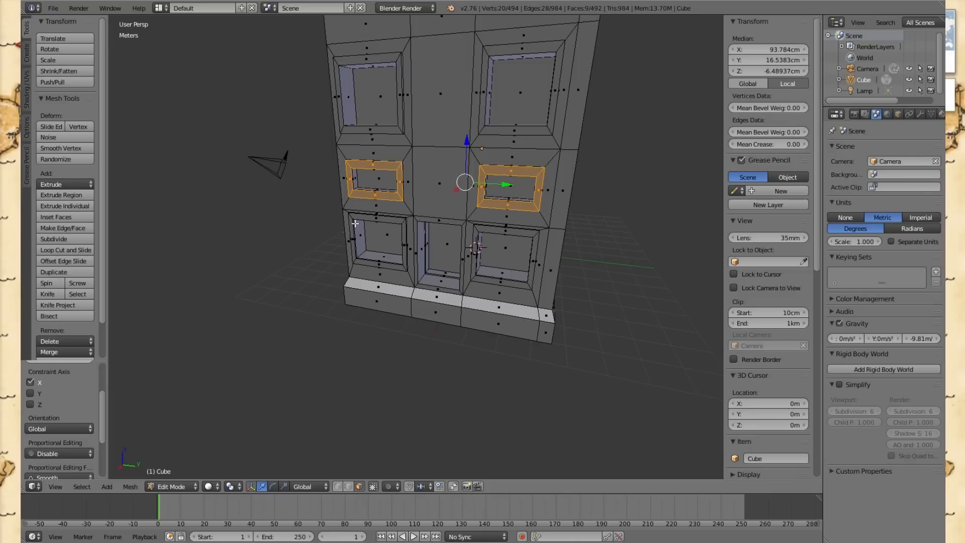
pyautogui.rightClick(447, 190)
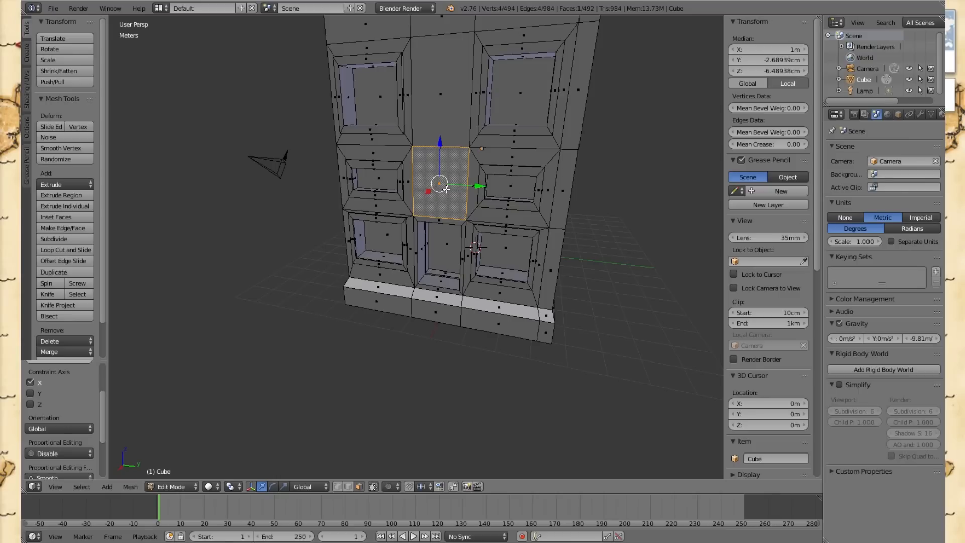
pyautogui.press('e')
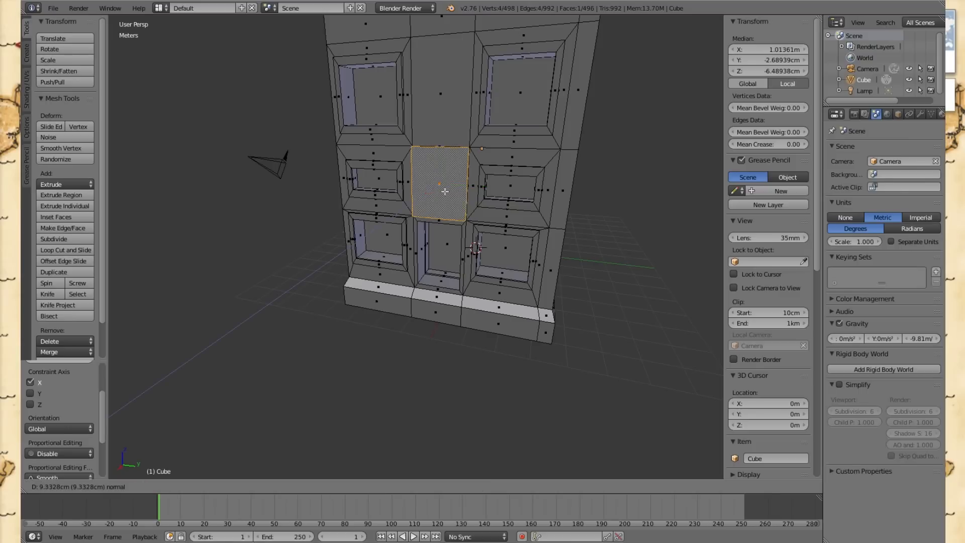
pyautogui.click(435, 203)
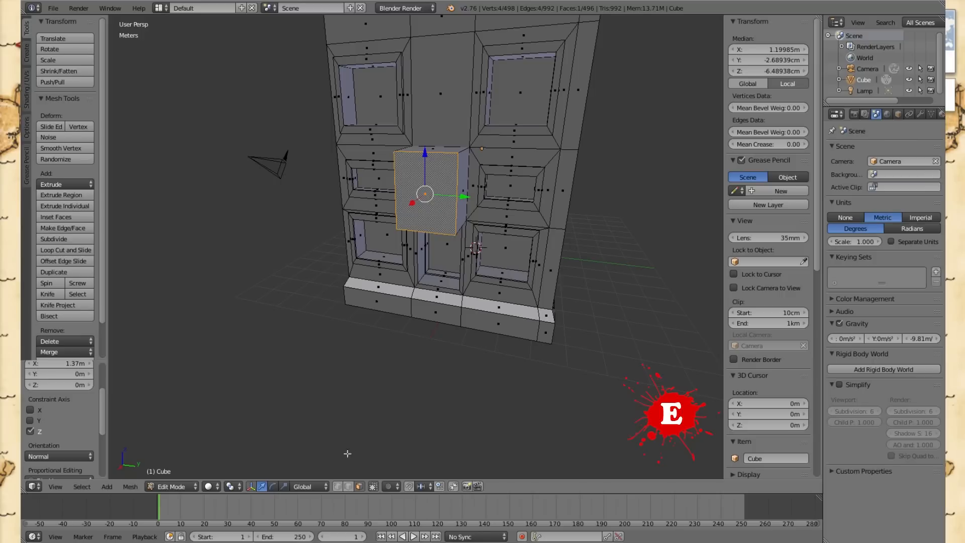
# - Slope the block above the door into an awning by moving its upper front edge to about Z -20.1 cm and X 1.188 m
pyautogui.click(348, 487)
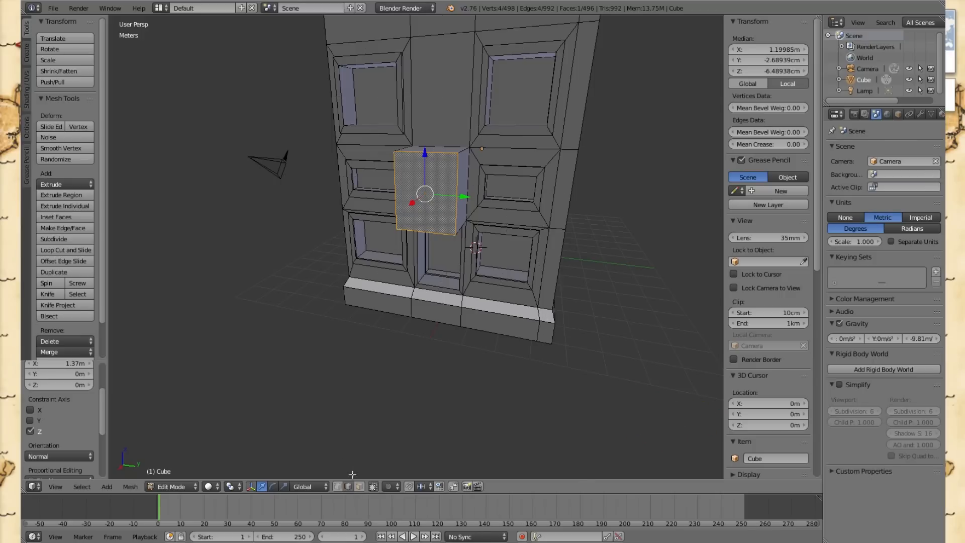
pyautogui.rightClick(437, 152)
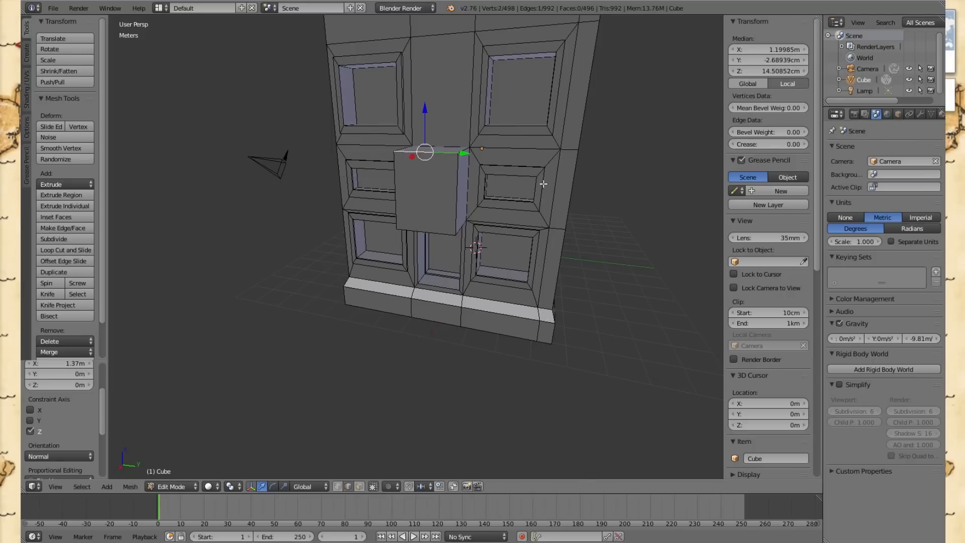
pyautogui.moveTo(656, 178); pyautogui.dragTo(611, 183, button='middle')
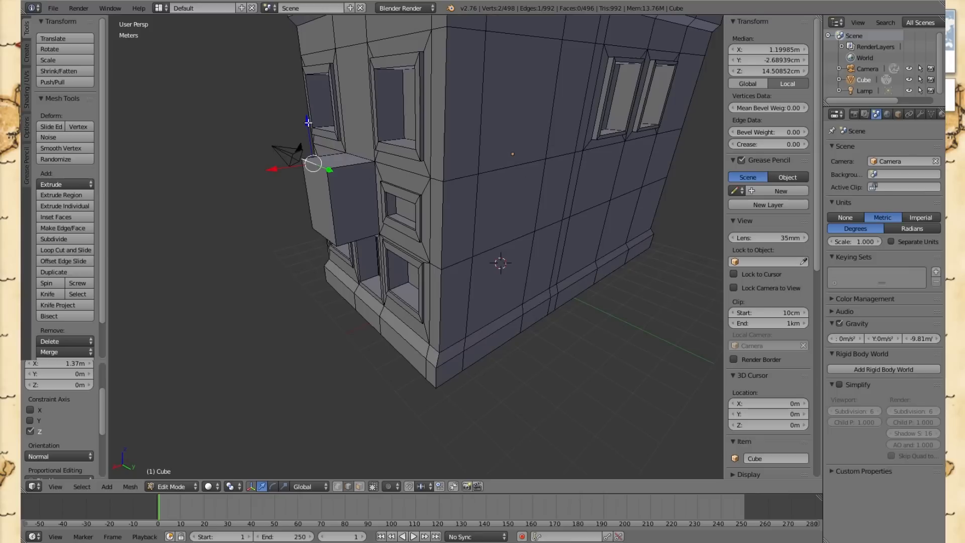
pyautogui.moveTo(310, 125); pyautogui.dragTo(311, 185)
pyautogui.moveTo(285, 235); pyautogui.dragTo(284, 233)
# - Select the awning's narrow front face and move it back toward the wall along X to about 1.10 m
pyautogui.moveTo(211, 197); pyautogui.dragTo(317, 179, button='middle')
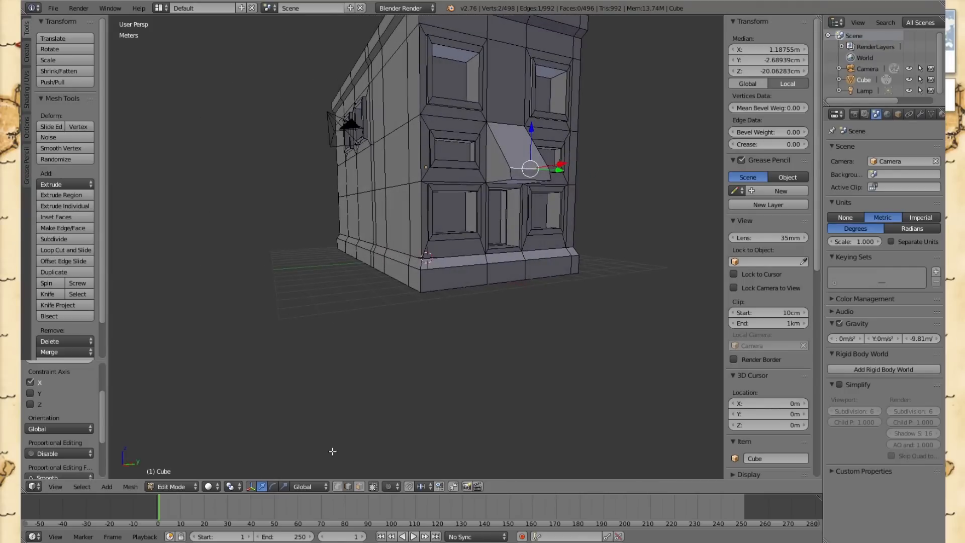
pyautogui.click(359, 487)
pyautogui.rightClick(529, 172)
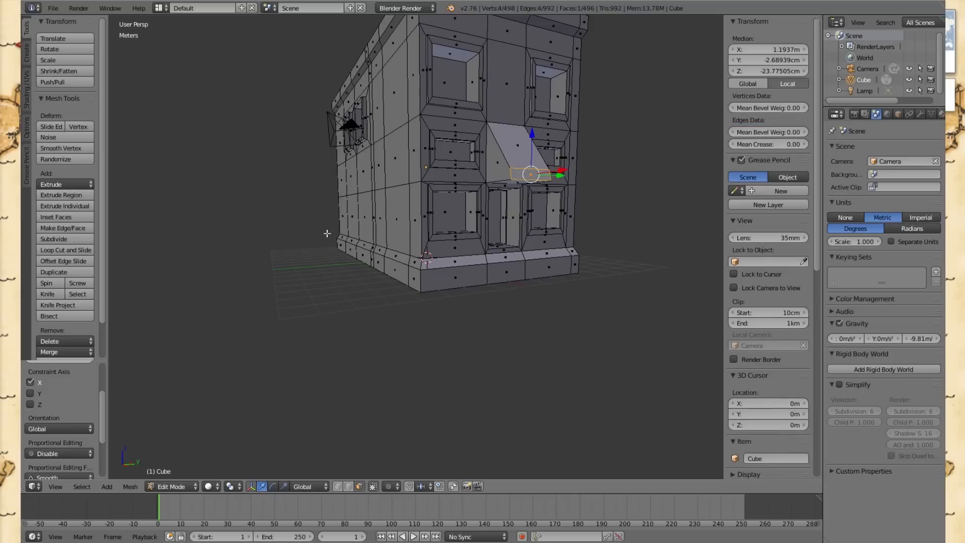
pyautogui.moveTo(298, 233); pyautogui.dragTo(486, 207, button='middle')
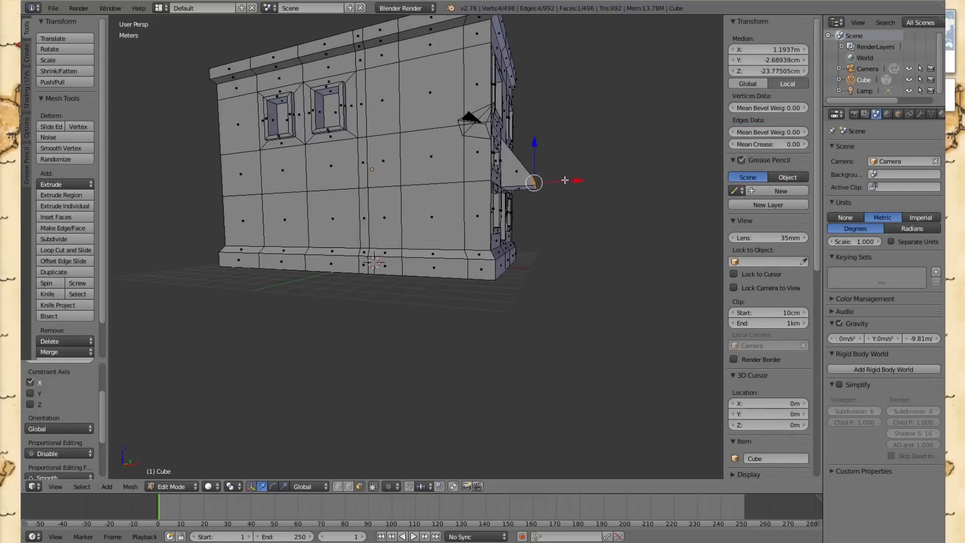
pyautogui.moveTo(565, 180); pyautogui.dragTo(553, 181)
pyautogui.moveTo(588, 157); pyautogui.dragTo(537, 162, button='middle')
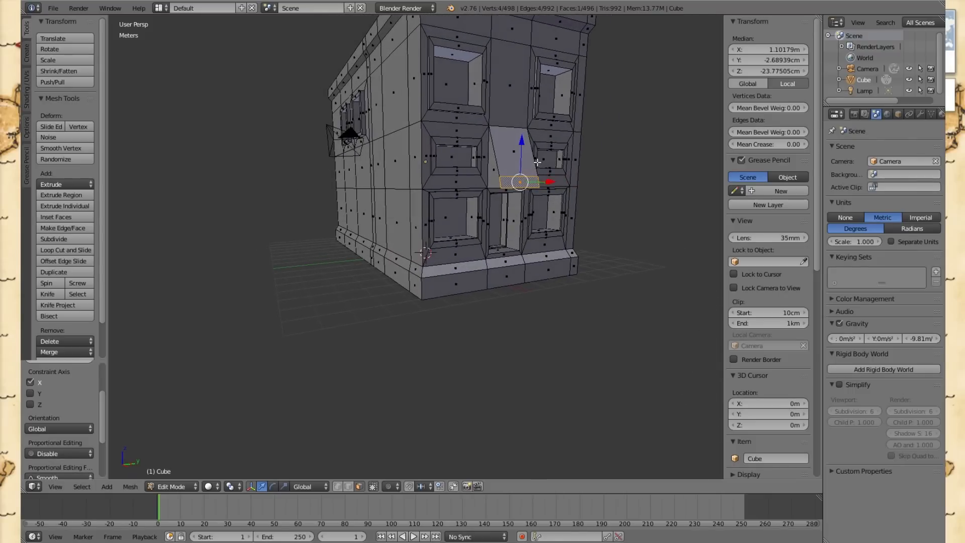
# - Merge the narrow corner face and the wide face beside it in the band below the rim into one face
pyautogui.moveTo(635, 136); pyautogui.dragTo(707, 143, button='middle')
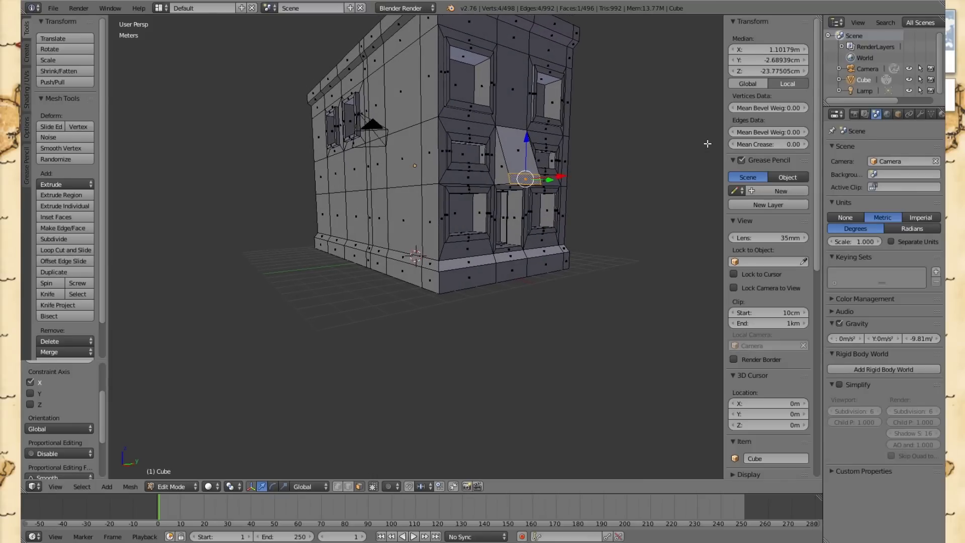
pyautogui.moveTo(678, 126); pyautogui.dragTo(616, 131, button='middle')
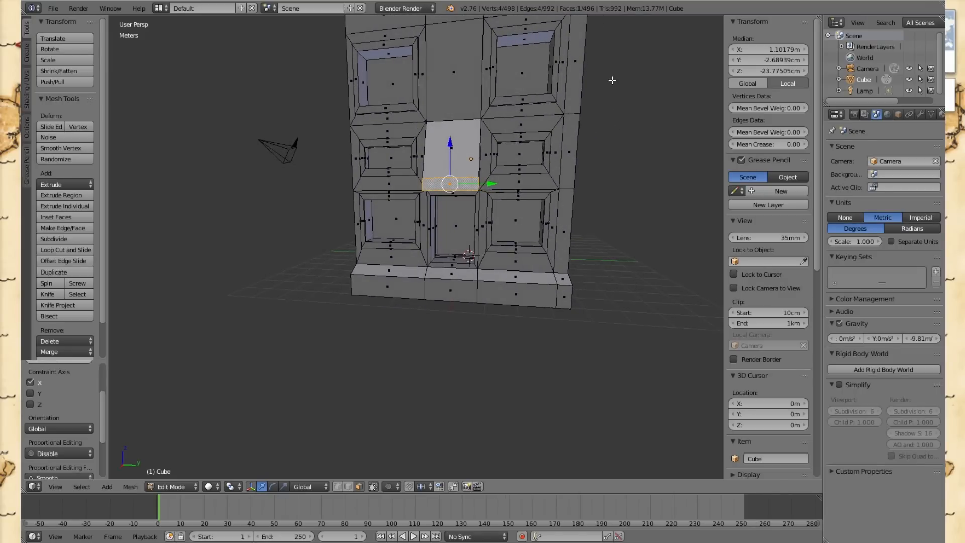
pyautogui.keyDown('shift'); pyautogui.moveTo(612, 80); pyautogui.dragTo(606, 177, button='middle'); pyautogui.keyUp('shift')
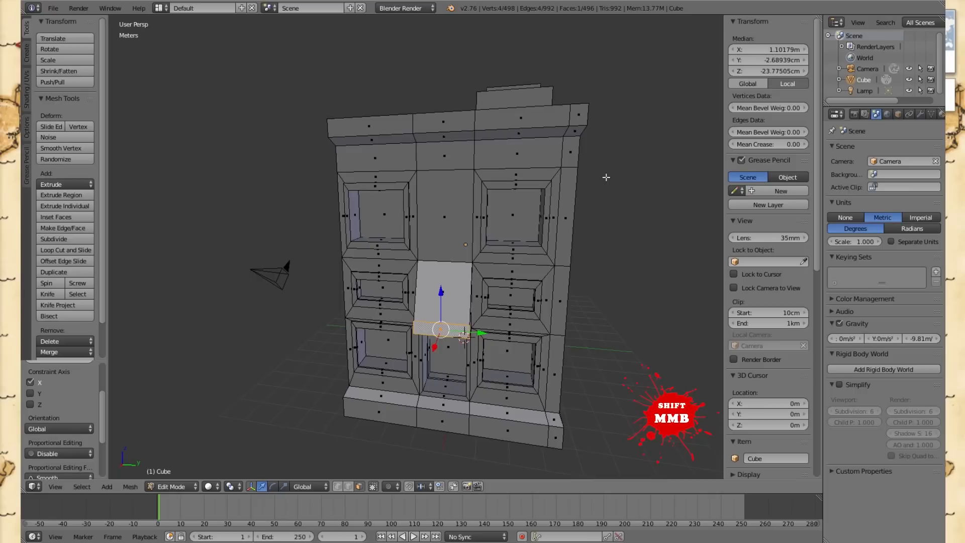
pyautogui.rightClick(446, 161)
pyautogui.keyDown('shift'); pyautogui.rightClick(518, 155); pyautogui.keyUp('shift')
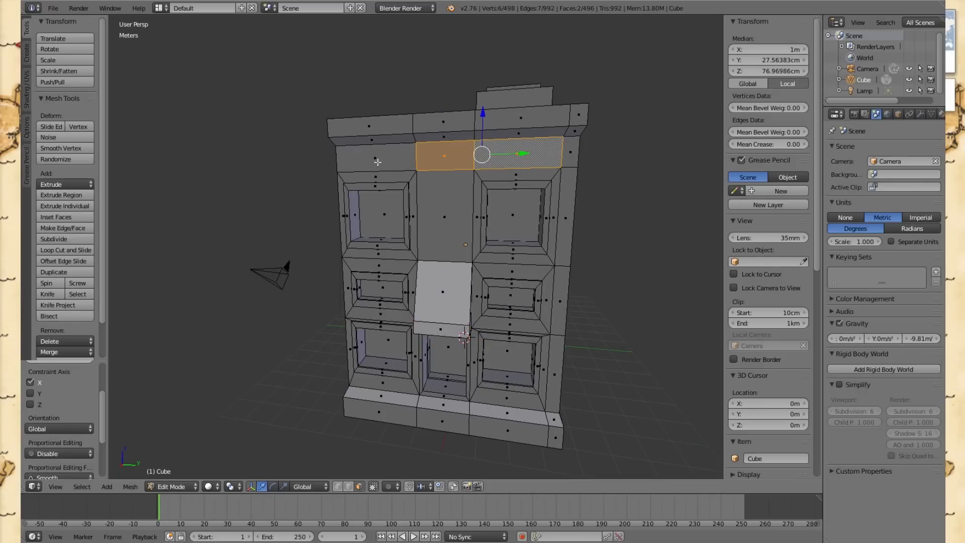
pyautogui.keyDown('shift'); pyautogui.rightClick(386, 162); pyautogui.keyUp('shift')
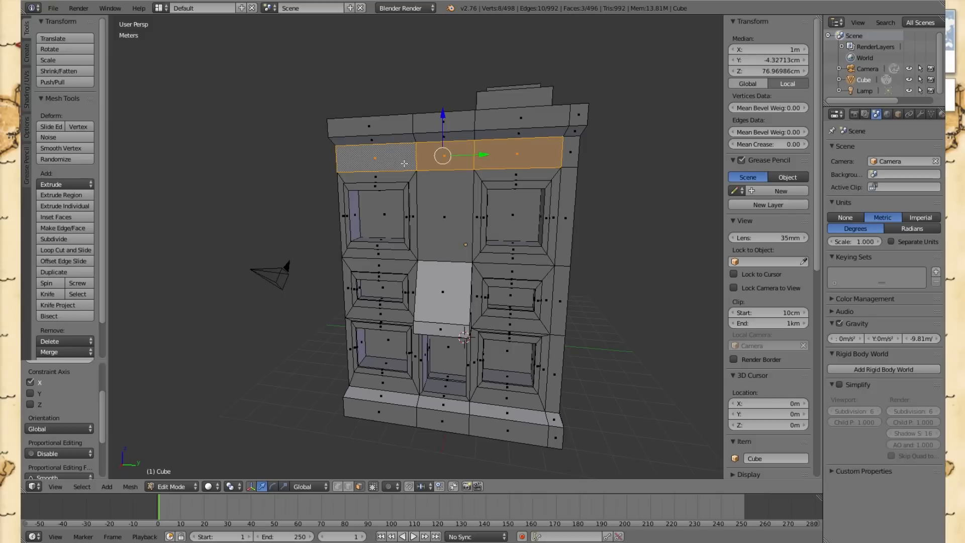
pyautogui.rightClick(574, 145)
pyautogui.keyDown('shift'); pyautogui.rightClick(539, 150); pyautogui.keyUp('shift')
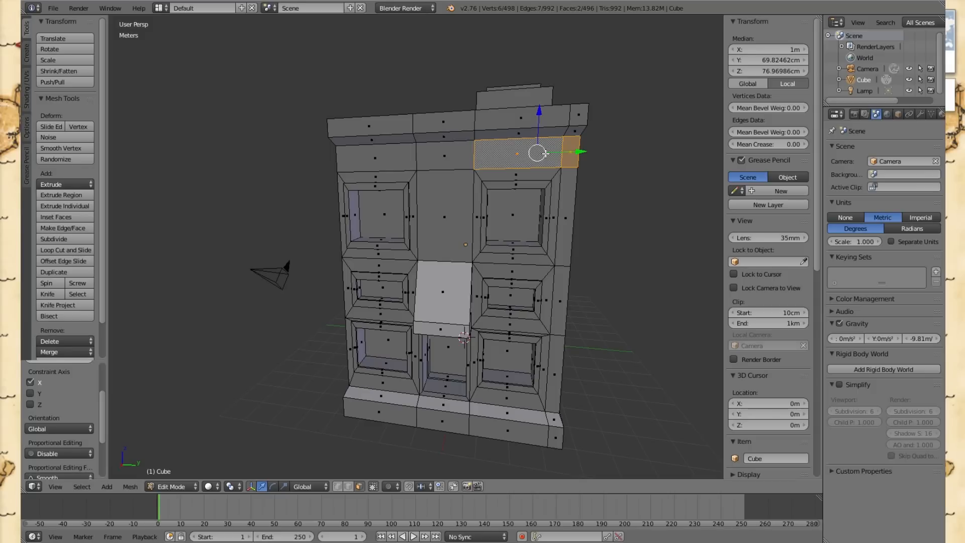
pyautogui.rightClick(432, 154)
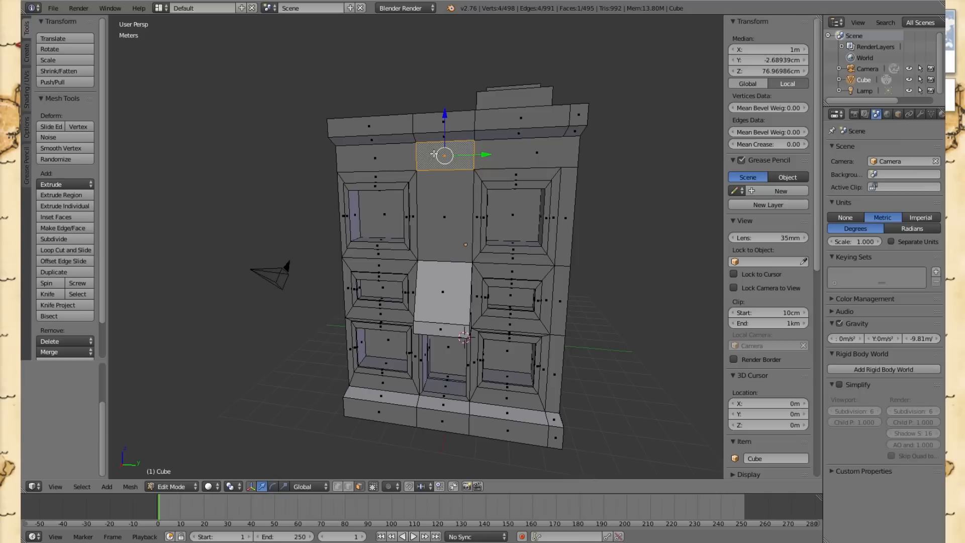
pyautogui.rightClick(389, 158)
pyautogui.rightClick(512, 147)
pyautogui.rightClick(443, 155)
pyautogui.rightClick(382, 157)
pyautogui.rightClick(438, 157)
pyautogui.rightClick(501, 156)
# - Select the three front faces of the band below the rim and inset them individually by about 0.035
pyautogui.rightClick(395, 155)
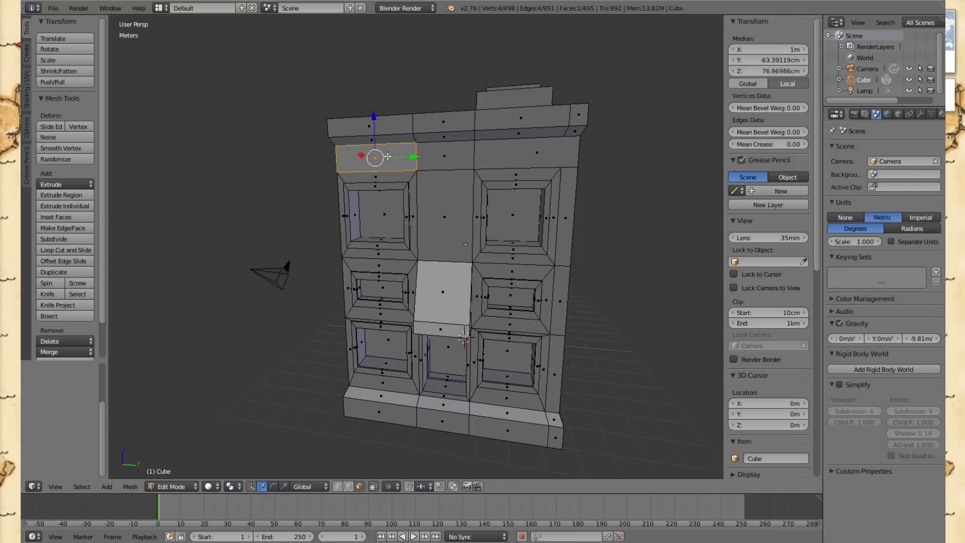
pyautogui.keyDown('shift'); pyautogui.rightClick(449, 157); pyautogui.keyUp('shift')
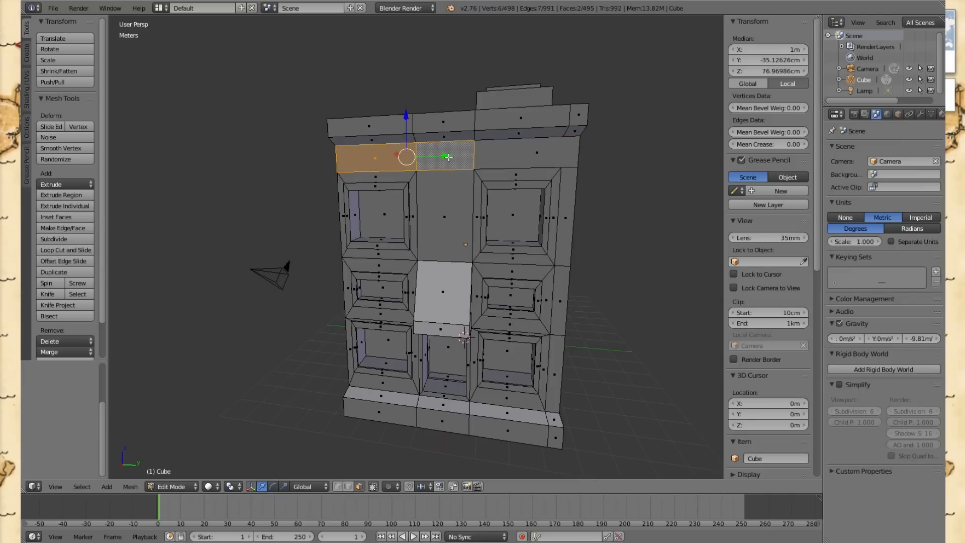
pyautogui.keyDown('shift'); pyautogui.rightClick(505, 156); pyautogui.keyUp('shift')
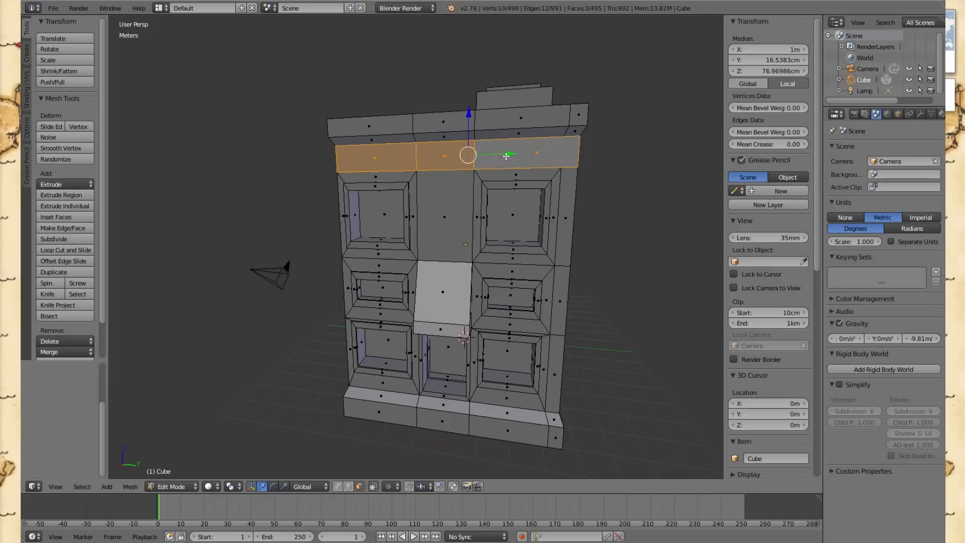
pyautogui.press('i')
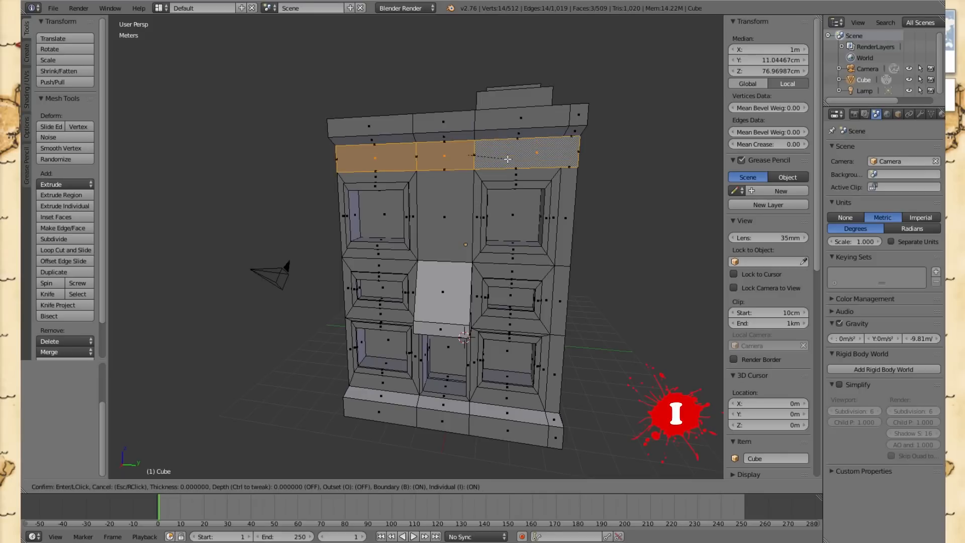
pyautogui.click(504, 159)
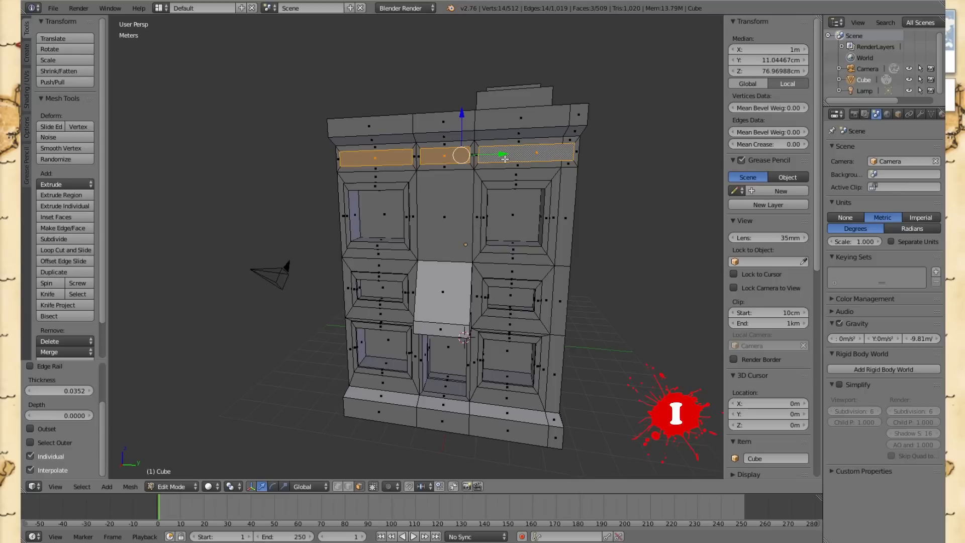
# - Extrude the three inset panel faces below the rim about 15.5 cm inward to recess them
pyautogui.press('e')
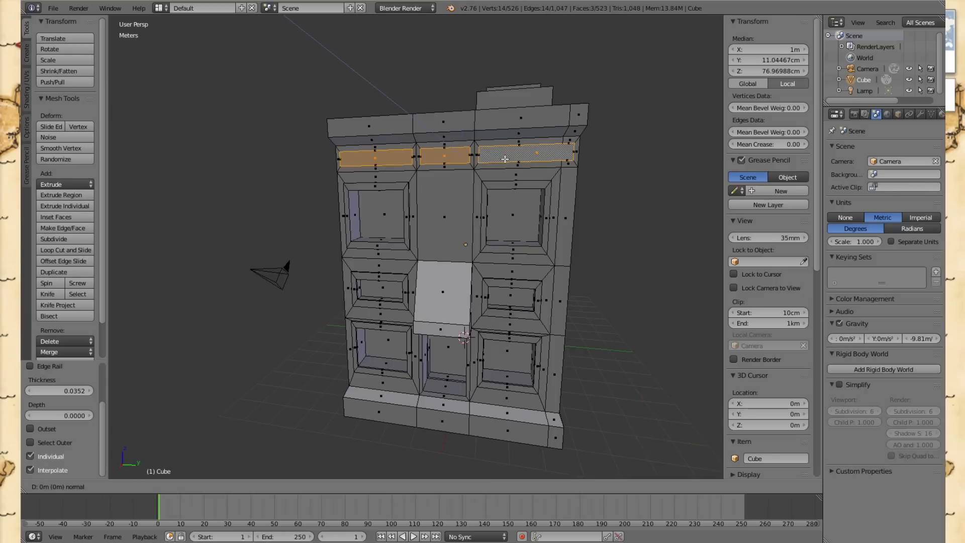
pyautogui.click(506, 158)
pyautogui.moveTo(323, 193); pyautogui.dragTo(364, 195, button='middle')
pyautogui.moveTo(390, 194)
pyautogui.mouseDown(button='middle')
pyautogui.moveTo(306, 194)
pyautogui.moveTo(360, 191)
pyautogui.moveTo(349, 166)
pyautogui.moveTo(254, 186)
pyautogui.moveTo(258, 197)
pyautogui.moveTo(293, 203)
pyautogui.moveTo(376, 198)
pyautogui.mouseUp(button='middle')
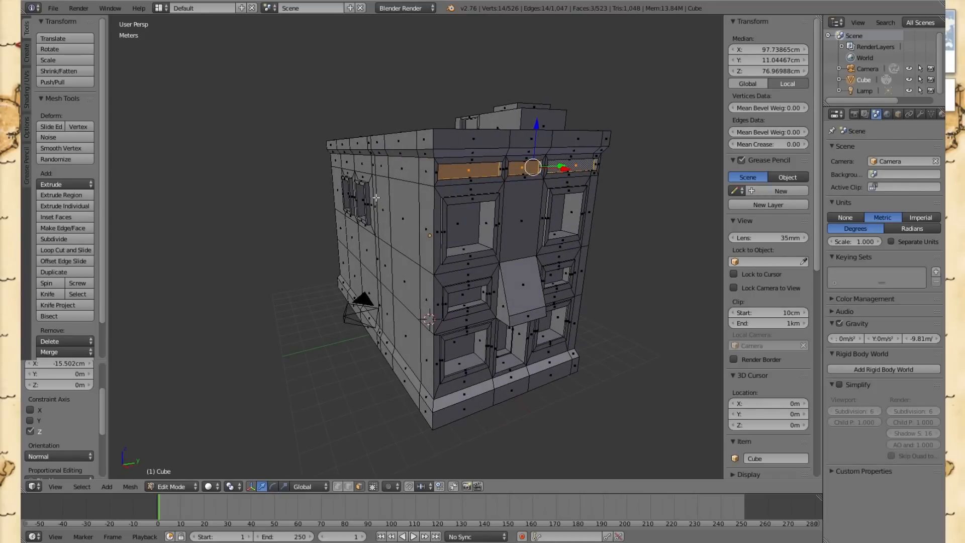
pyautogui.moveTo(582, 262)
pyautogui.mouseDown(button='middle')
pyautogui.moveTo(605, 263)
pyautogui.moveTo(581, 262)
pyautogui.moveTo(577, 251)
pyautogui.mouseUp(button='middle')
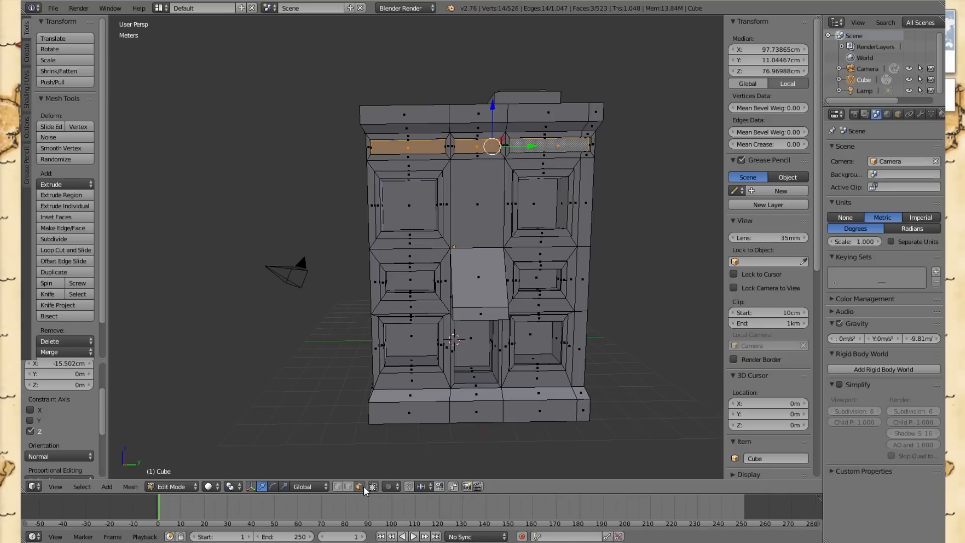
# - Add a centred horizontal loop cut around the lower vertical band of the building's base
pyautogui.rightClick(471, 414)
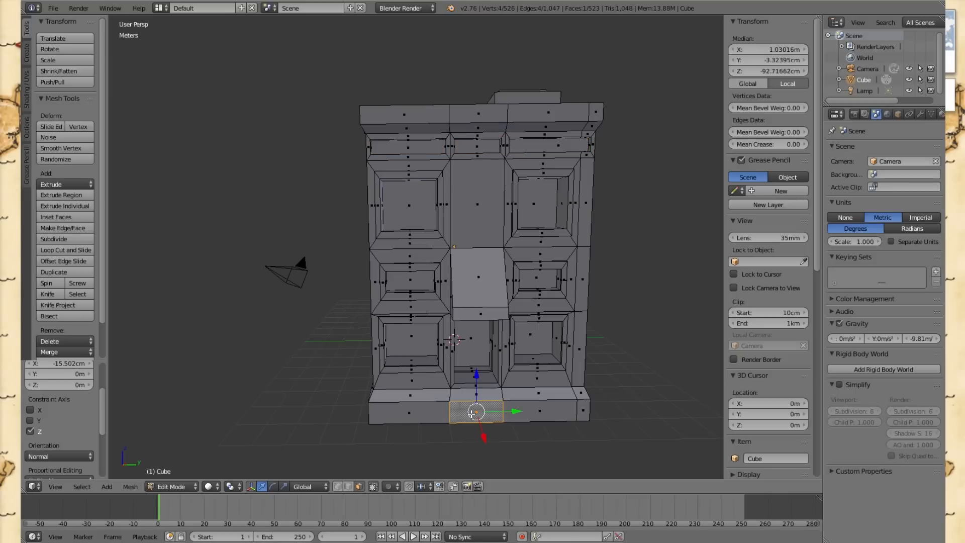
pyautogui.hotkey('ctrl', 'r')
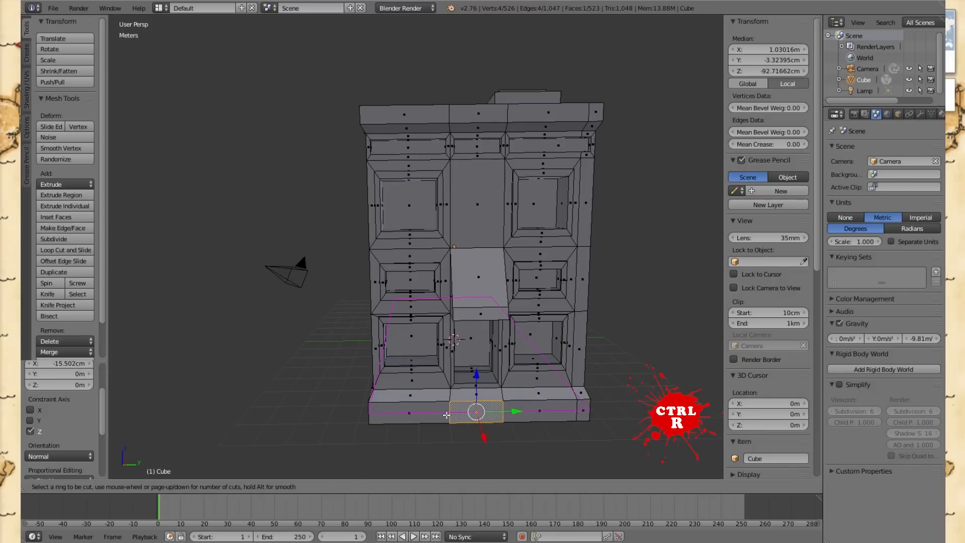
pyautogui.click(447, 416)
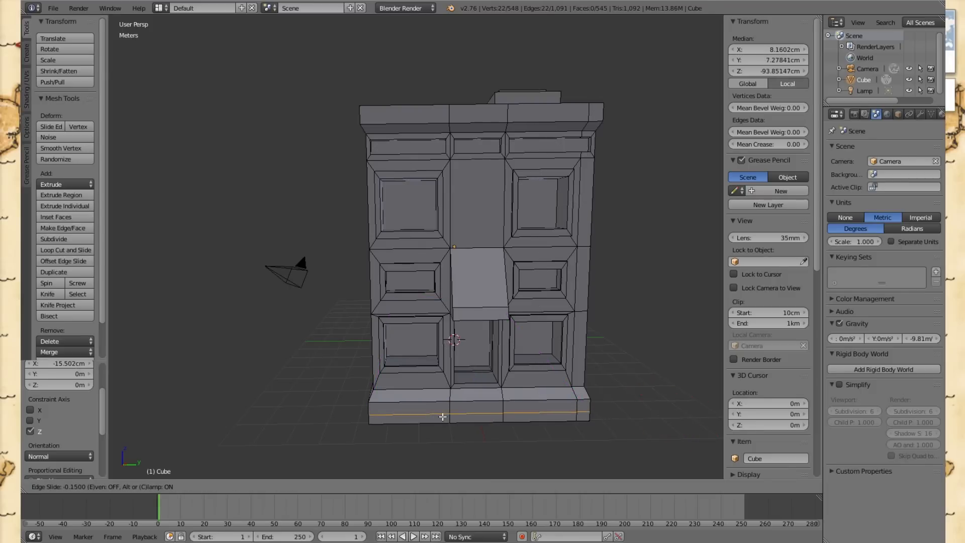
pyautogui.rightClick(442, 415)
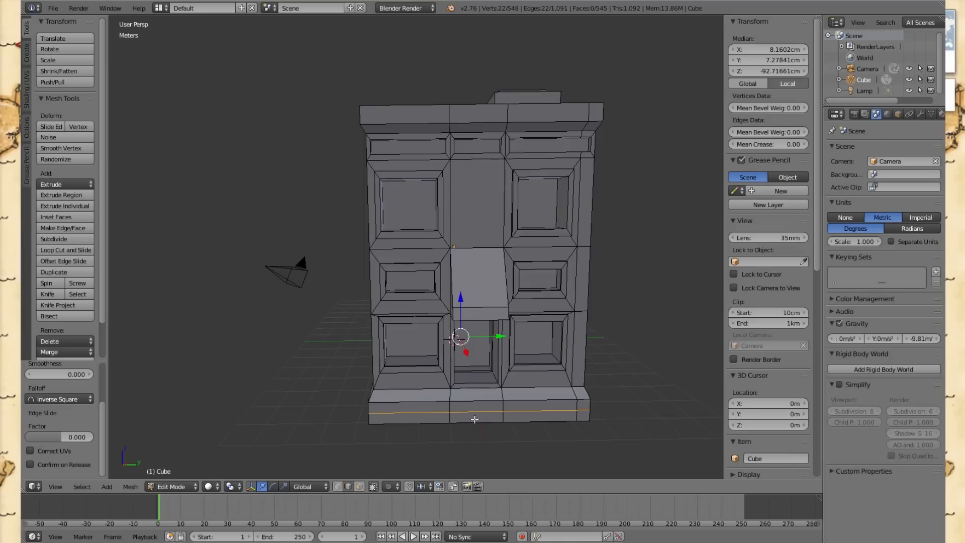
# - Select the two stacked base faces below the door and extrude them outward about 37.3 cm as a step block
pyautogui.press('3')
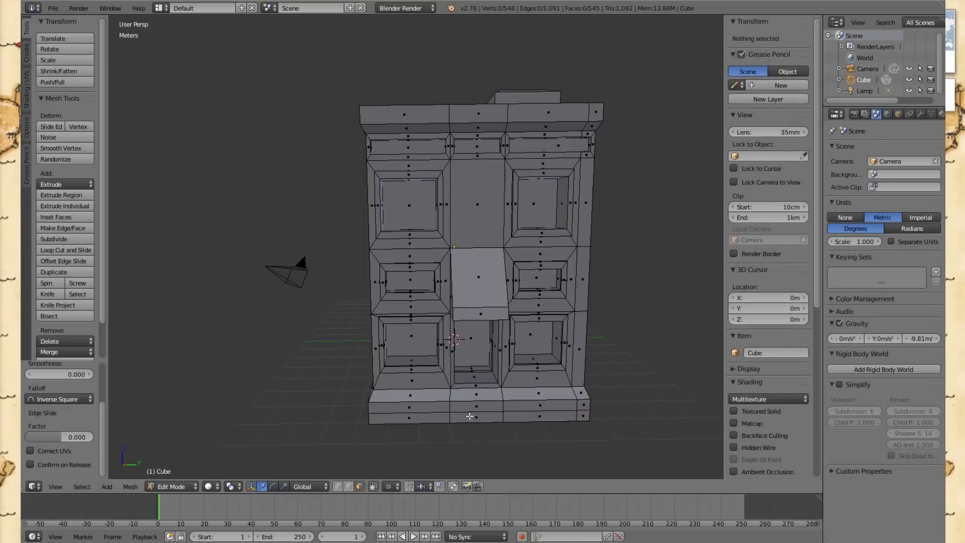
pyautogui.rightClick(470, 416)
pyautogui.keyDown('shift'); pyautogui.rightClick(463, 408); pyautogui.keyUp('shift')
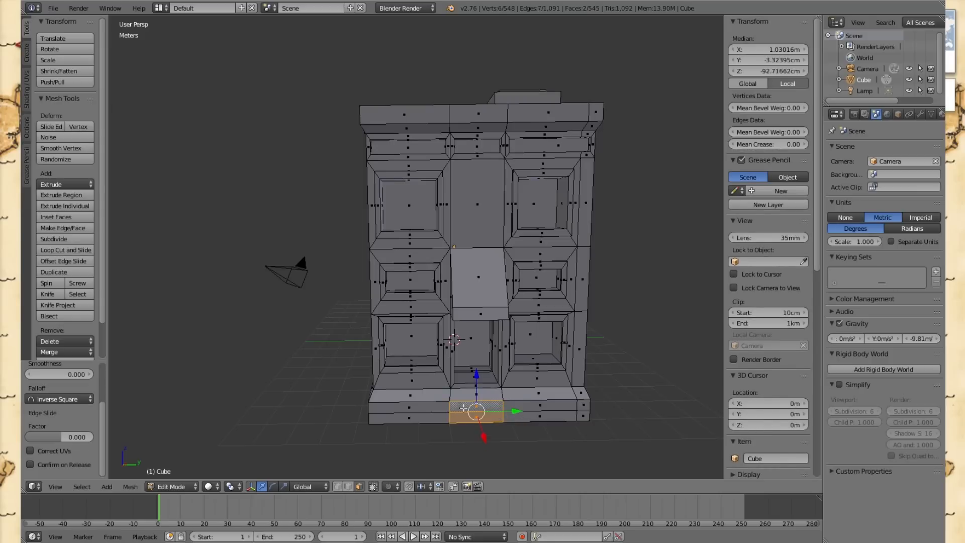
pyautogui.press('e')
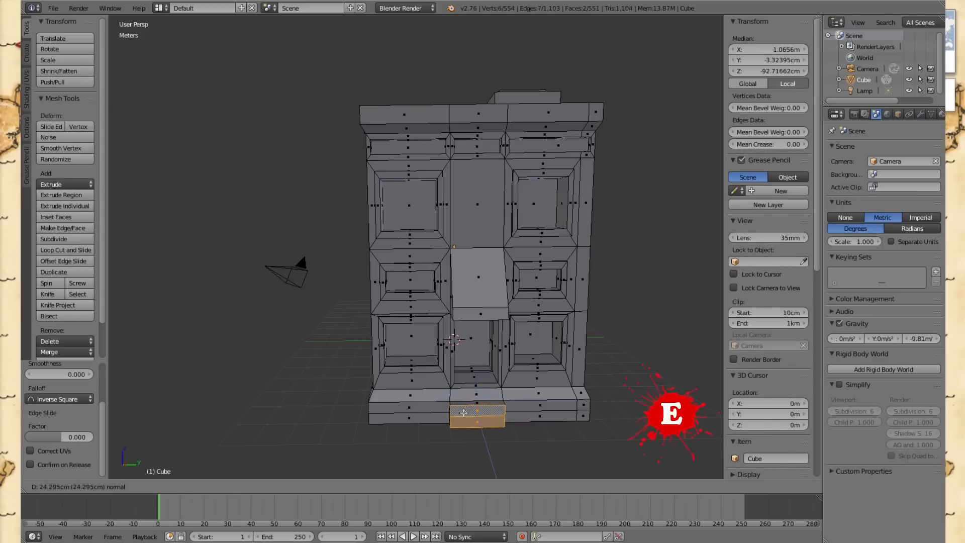
pyautogui.click(463, 416)
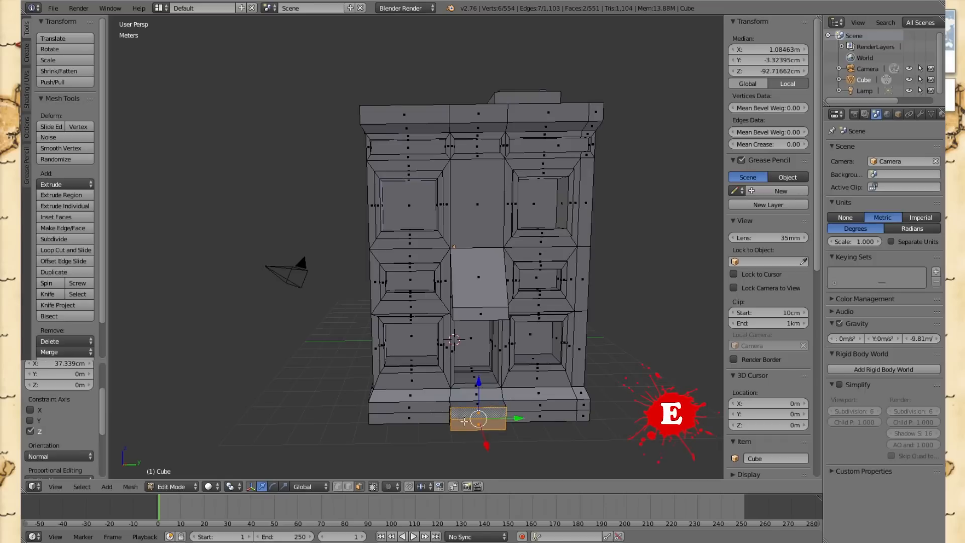
# - Extrude only the lower front face of the step block outward about 42.2 cm to form a second, lower step
pyautogui.rightClick(465, 422)
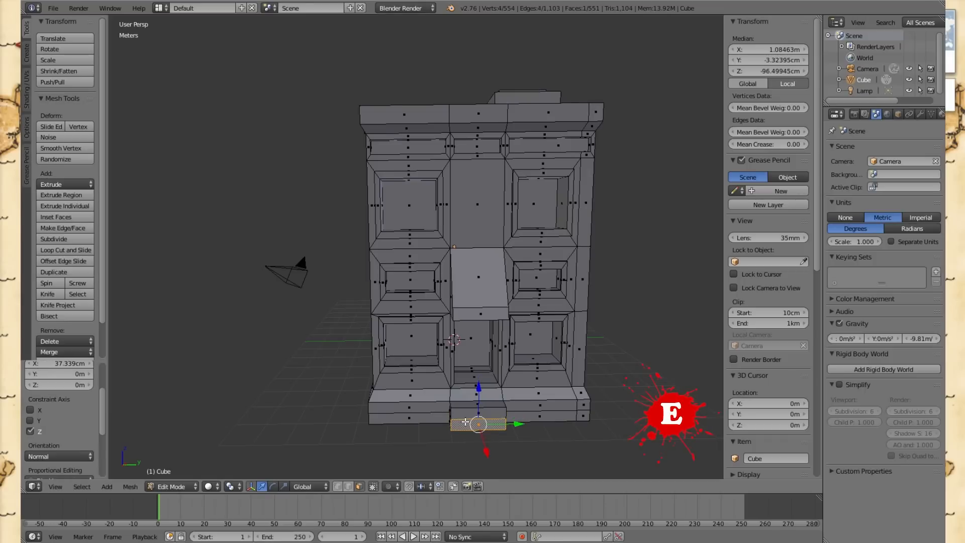
pyautogui.press('e')
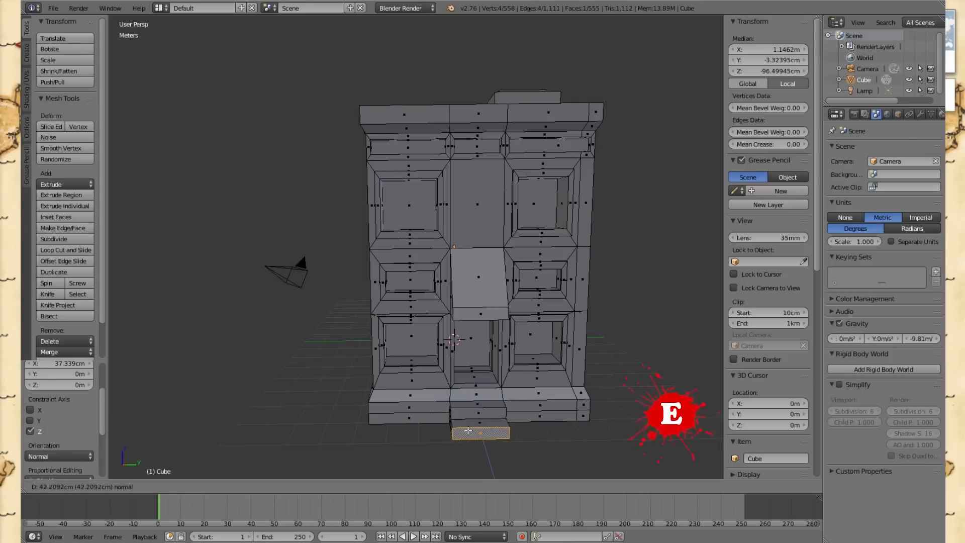
pyautogui.click(468, 431)
pyautogui.moveTo(468, 430); pyautogui.dragTo(632, 359, button='middle')
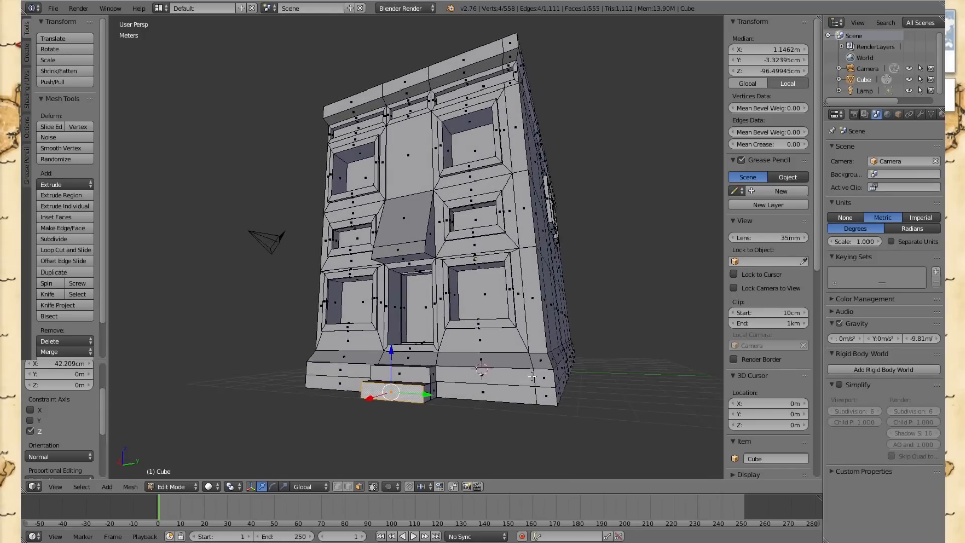
# - Select the two vertical edges where the steps' +Y side meets the base and move them outward along Y to about 34.2 cm
pyautogui.click(346, 486)
pyautogui.rightClick(437, 377)
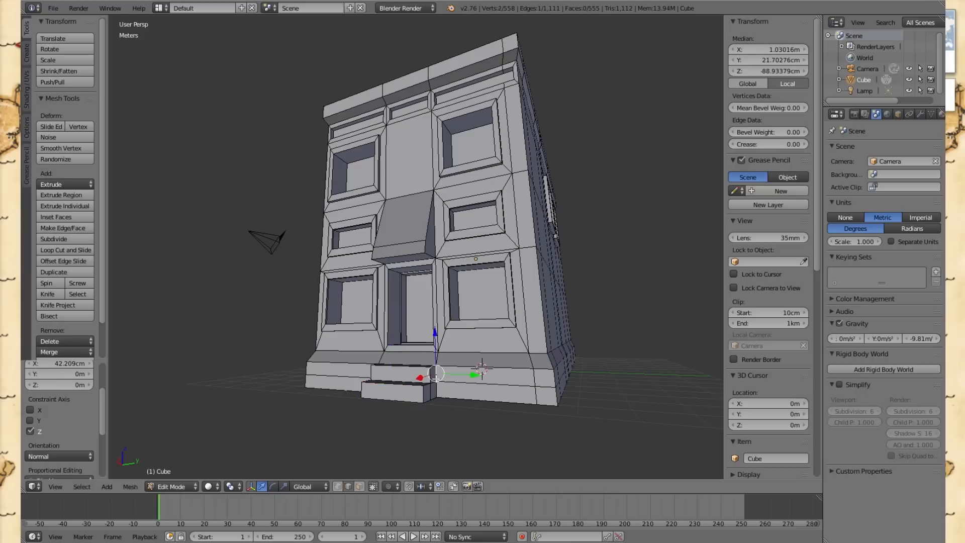
pyautogui.rightClick(437, 391)
pyautogui.keyDown('shift'); pyautogui.rightClick(437, 376); pyautogui.keyUp('shift')
pyautogui.press('g')
pyautogui.press('y')
pyautogui.click(479, 384)
pyautogui.moveTo(296, 403)
pyautogui.mouseDown(button='middle')
pyautogui.moveTo(321, 405)
pyautogui.moveTo(310, 406)
pyautogui.mouseUp(button='middle')
pyautogui.moveTo(523, 385); pyautogui.dragTo(534, 386)
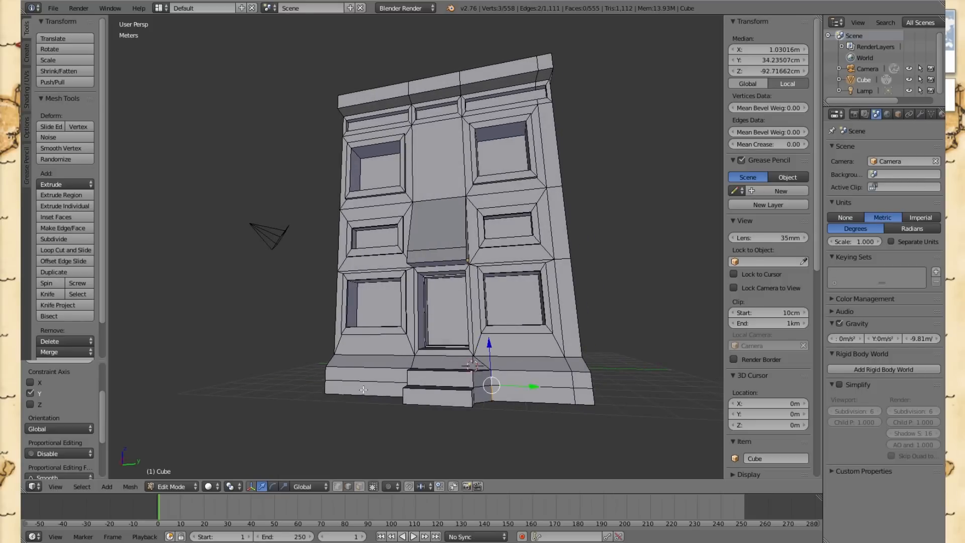
# - Move the matching wall edges on the steps' opposite side outward along Y to about -43.2 cm
pyautogui.moveTo(362, 389); pyautogui.dragTo(418, 390, button='middle')
pyautogui.moveTo(588, 369); pyautogui.dragTo(527, 377)
pyautogui.moveTo(685, 349); pyautogui.dragTo(651, 372, button='middle')
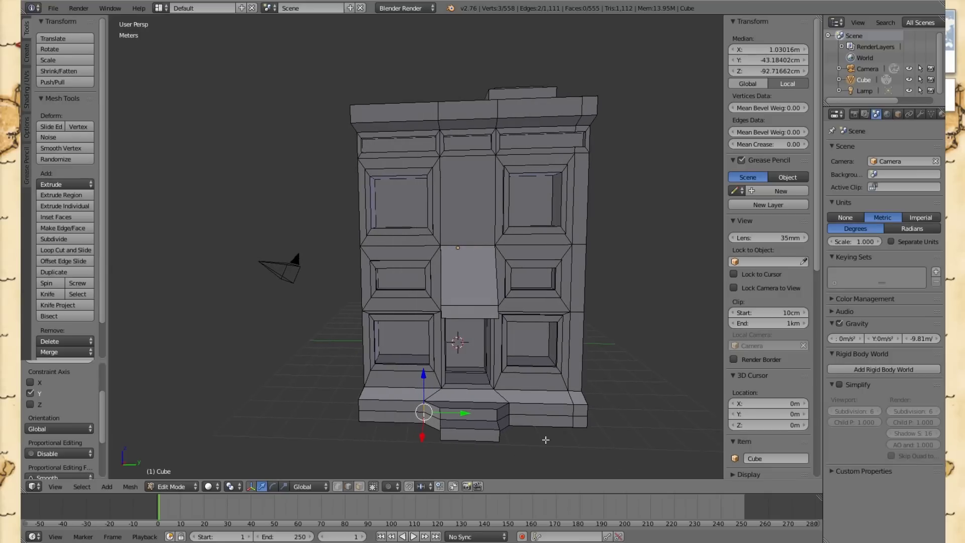
# - Taper the lower step by moving its two front vertical edges inward along Y, the -Y one to about -25.0 cm
pyautogui.rightClick(495, 436)
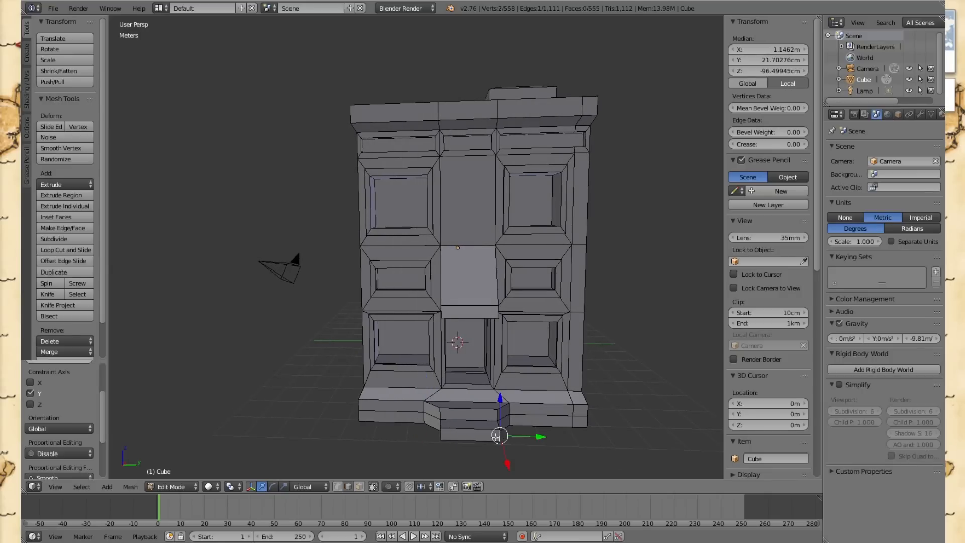
pyautogui.press('g')
pyautogui.press('y')
pyautogui.click(529, 436)
pyautogui.rightClick(441, 435)
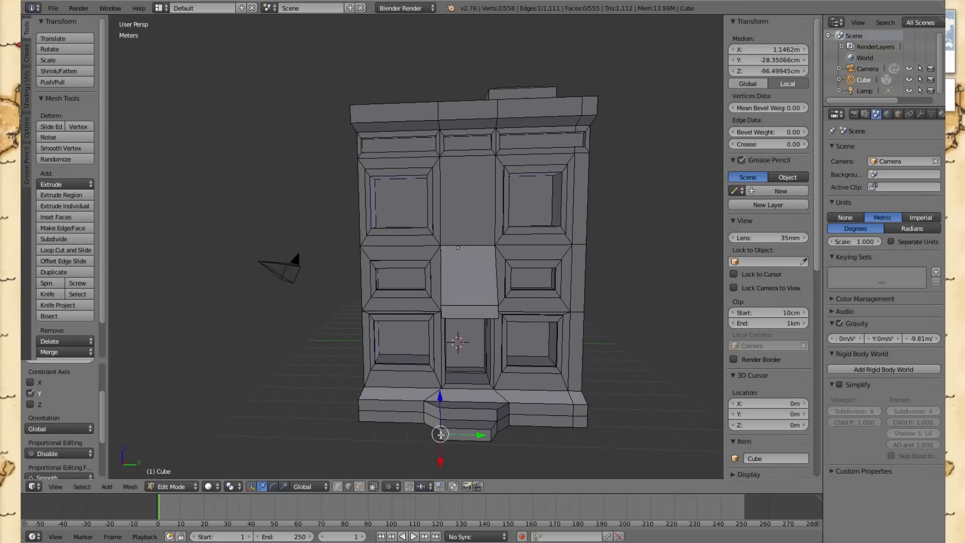
pyautogui.press('g')
pyautogui.press('y')
pyautogui.click(488, 435)
pyautogui.moveTo(488, 435); pyautogui.dragTo(484, 435)
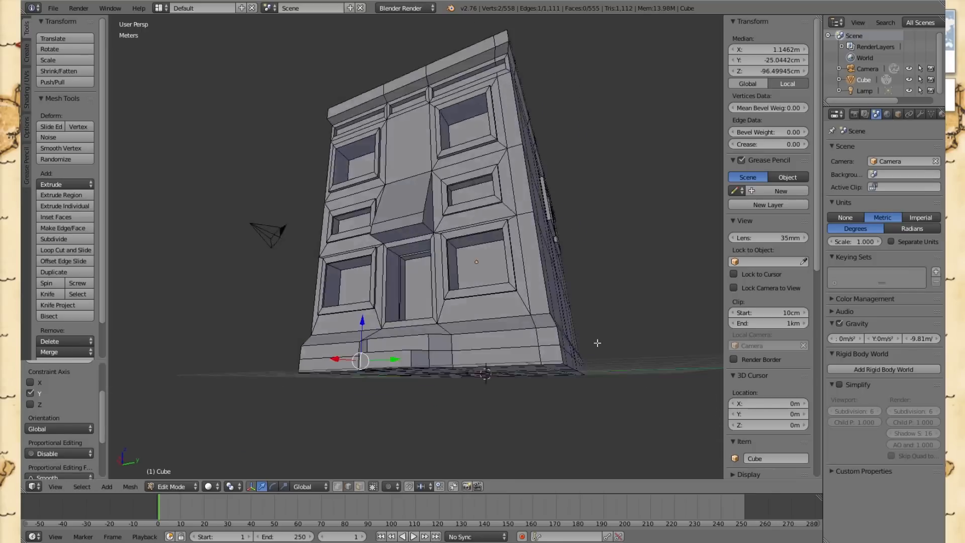